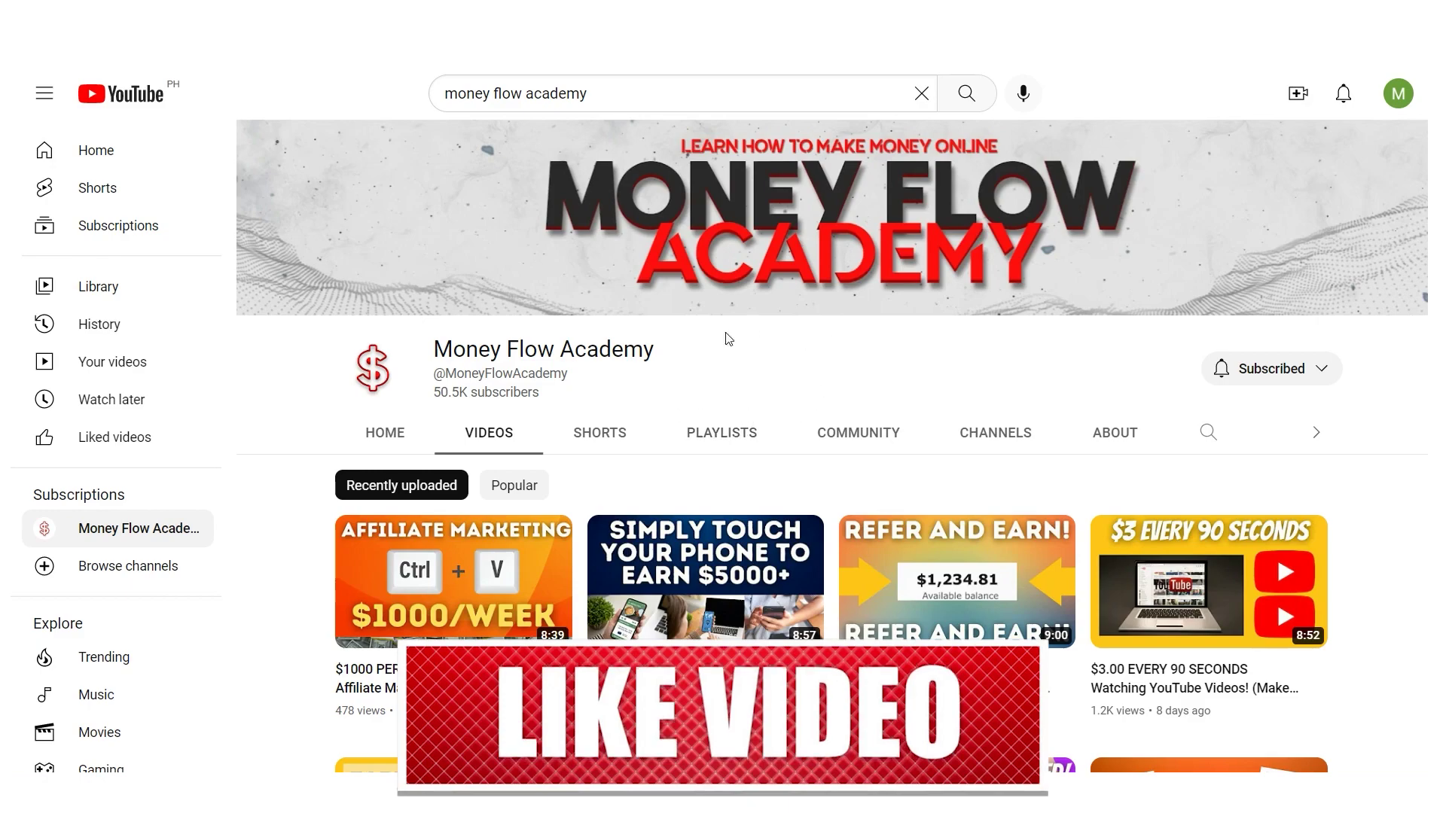
{"action": "scroll", "coordinate": [746, 346], "scroll_direction": "down", "scroll_amount": 6}
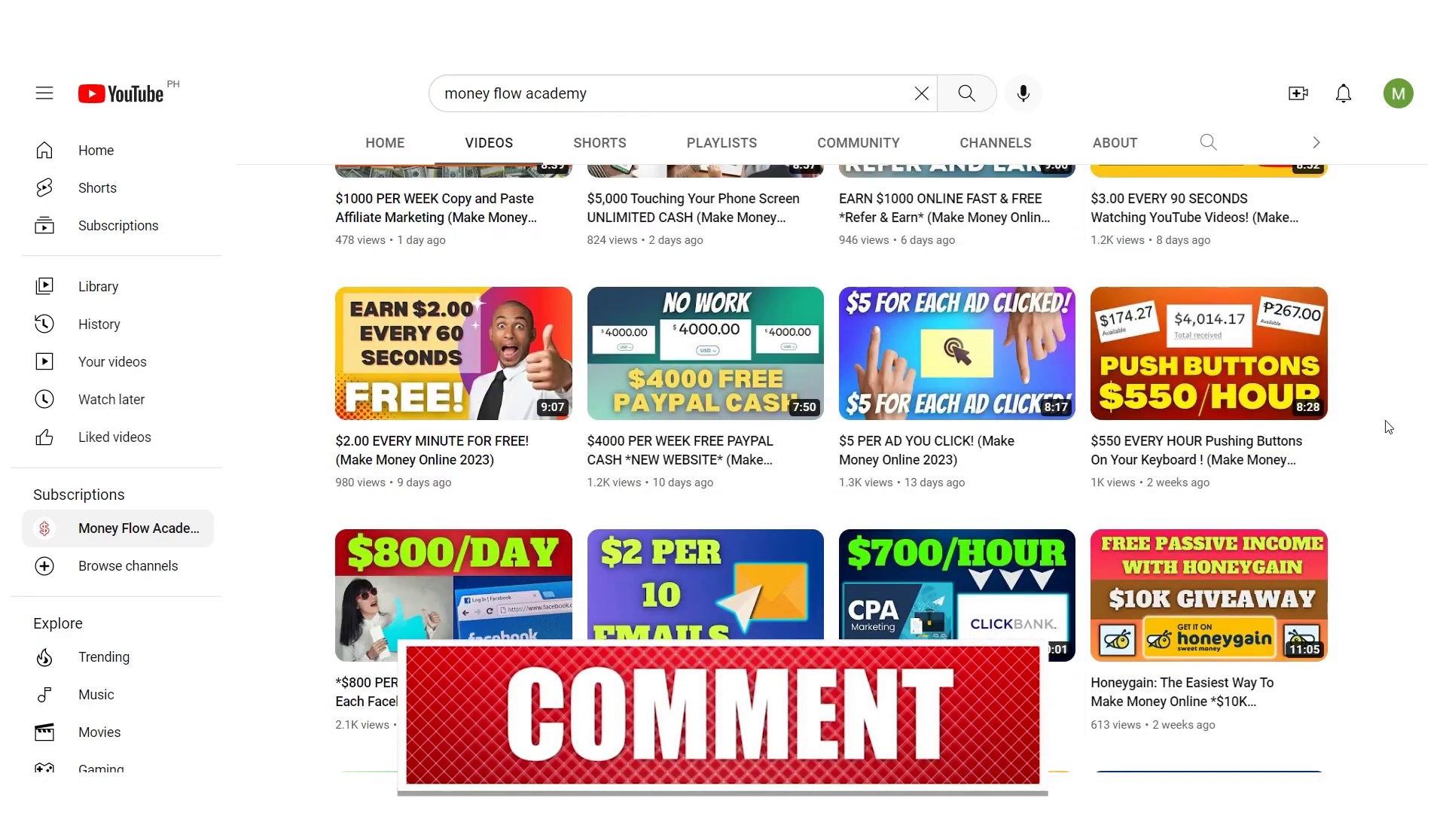
{"action": "scroll", "coordinate": [1421, 418], "scroll_direction": "down", "scroll_amount": 3}
{"action": "scroll", "coordinate": [1422, 409], "scroll_direction": "down", "scroll_amount": 3}
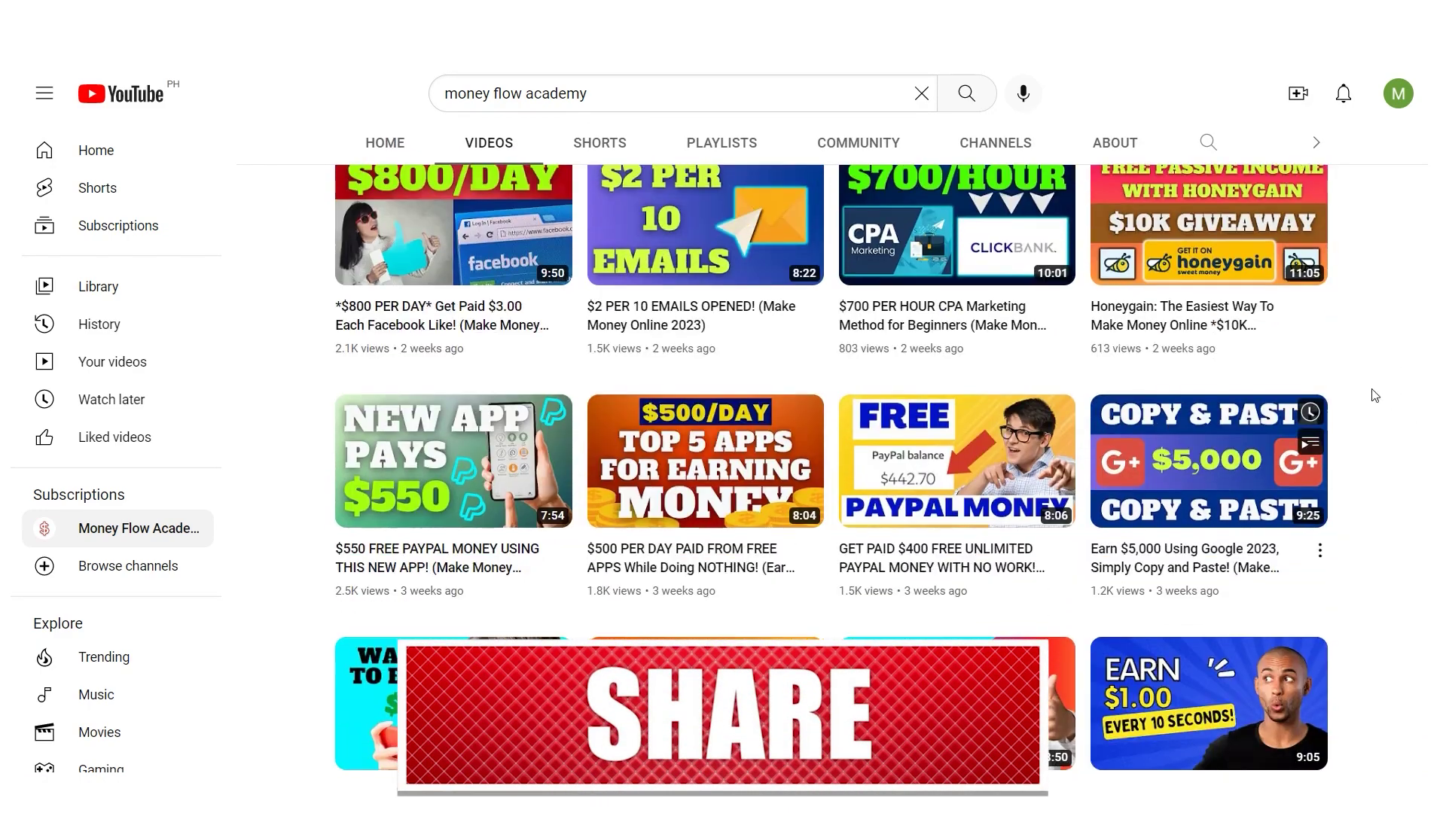
{"action": "scroll", "coordinate": [1376, 447], "scroll_direction": "down", "scroll_amount": 6}
{"action": "scroll", "coordinate": [1360, 482], "scroll_direction": "down", "scroll_amount": 4}
{"action": "scroll", "coordinate": [1363, 503], "scroll_direction": "down", "scroll_amount": 3}
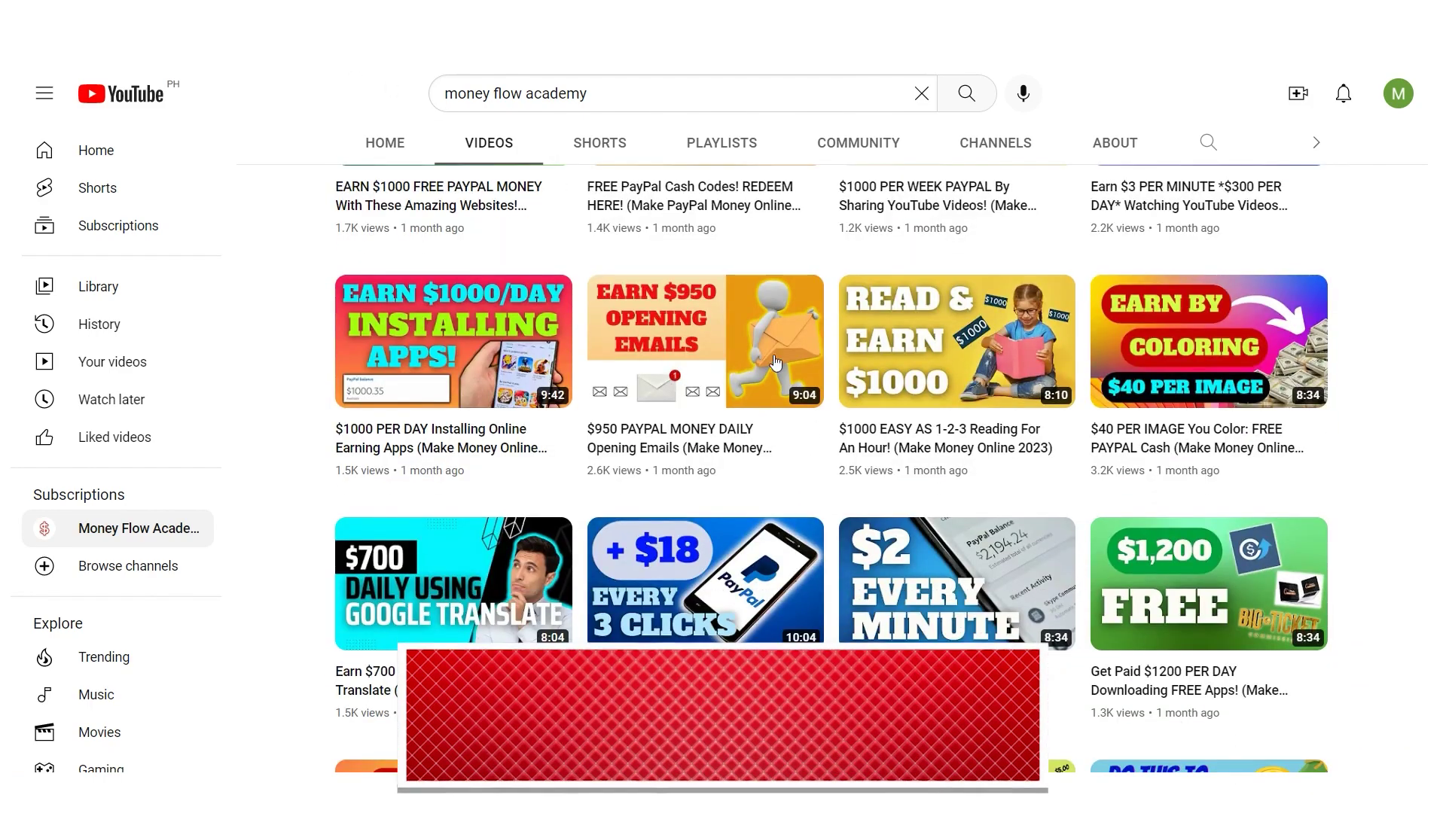
{"action": "scroll", "coordinate": [282, 399], "scroll_direction": "down", "scroll_amount": 4}
{"action": "scroll", "coordinate": [282, 398], "scroll_direction": "up", "scroll_amount": 4}
{"action": "scroll", "coordinate": [282, 398], "scroll_direction": "up", "scroll_amount": 15}
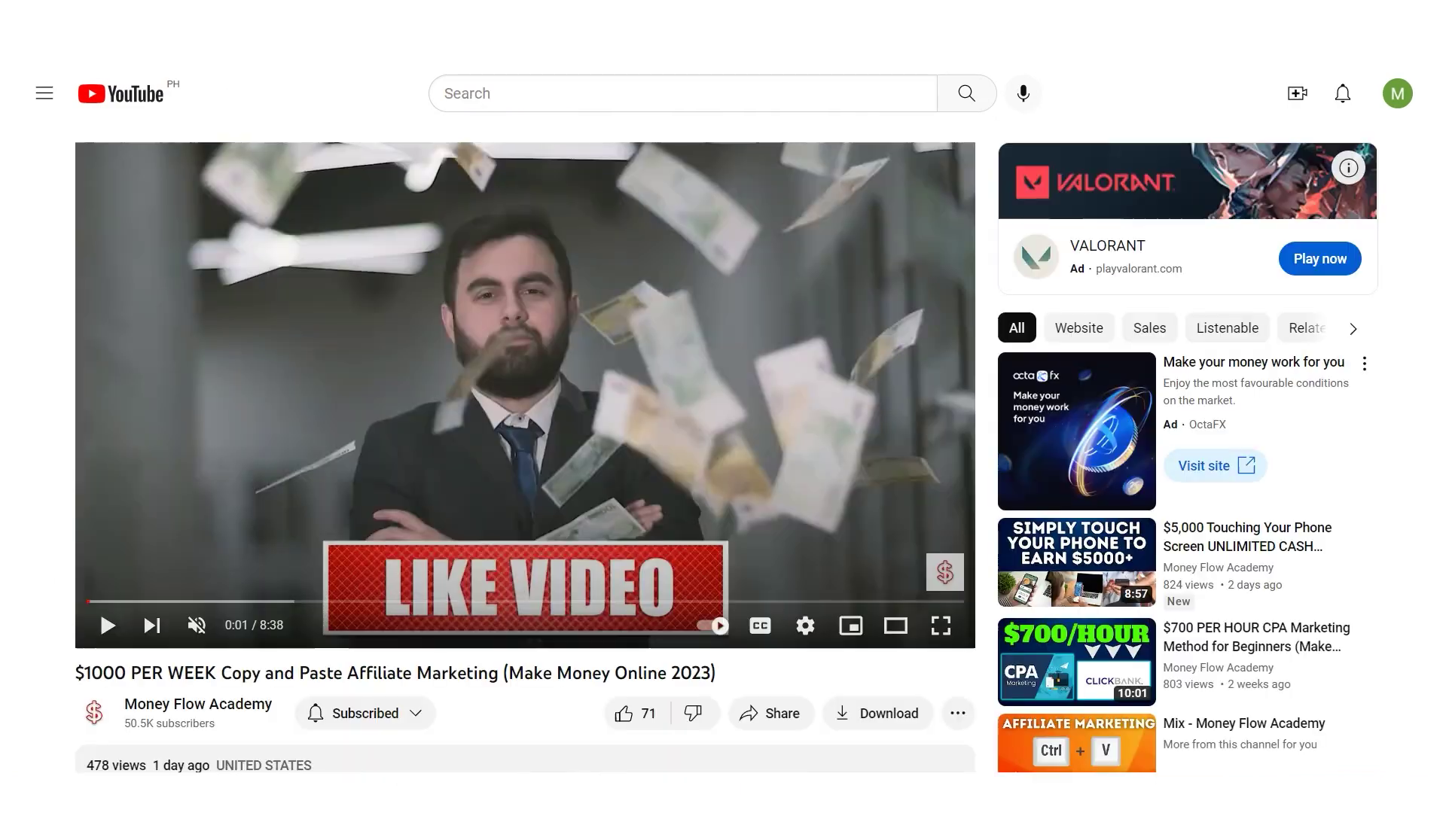
{"action": "scroll", "coordinate": [71, 636], "scroll_direction": "down", "scroll_amount": 2}
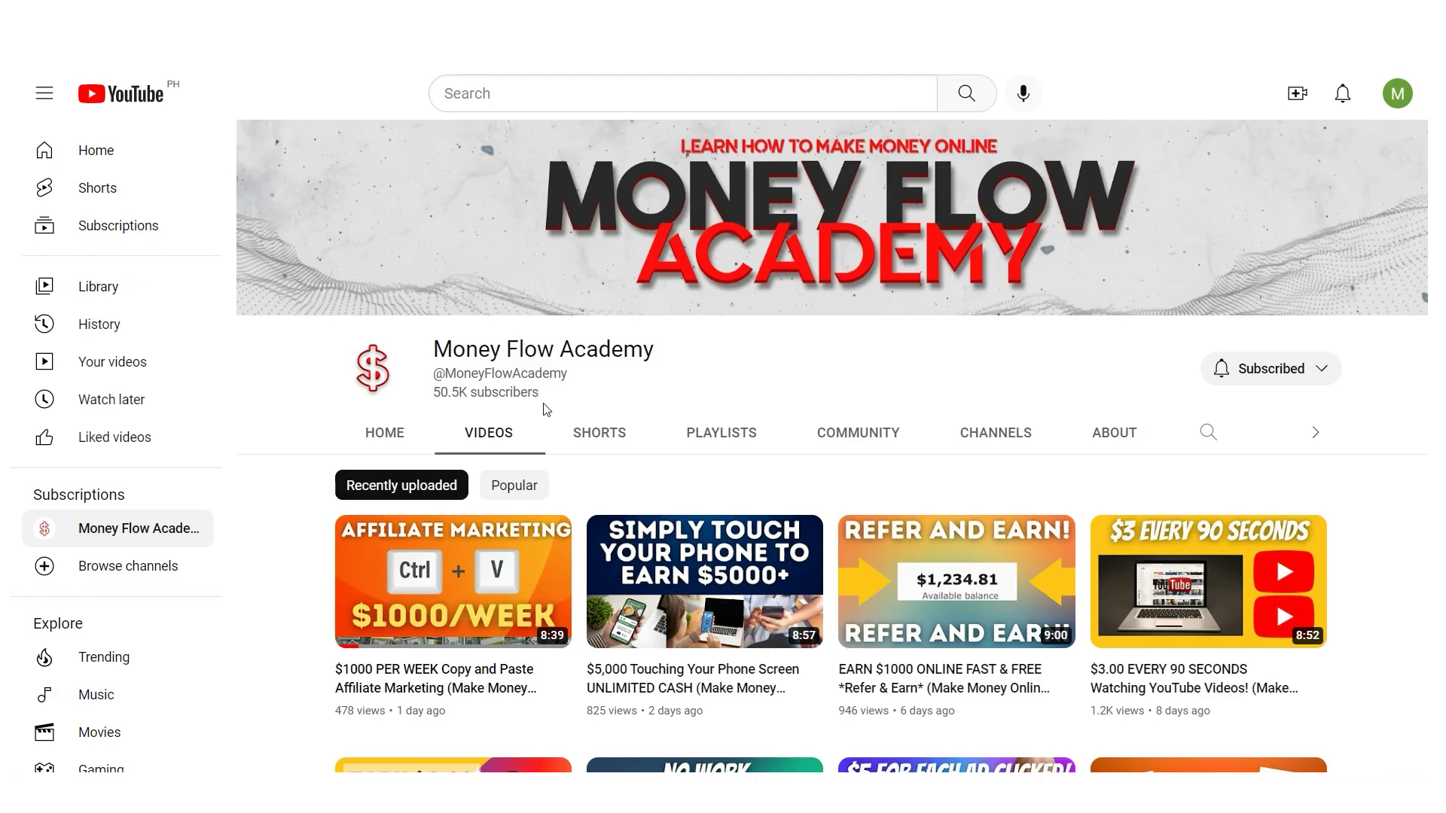
{"action": "scroll", "coordinate": [385, 336], "scroll_direction": "down", "scroll_amount": 1}
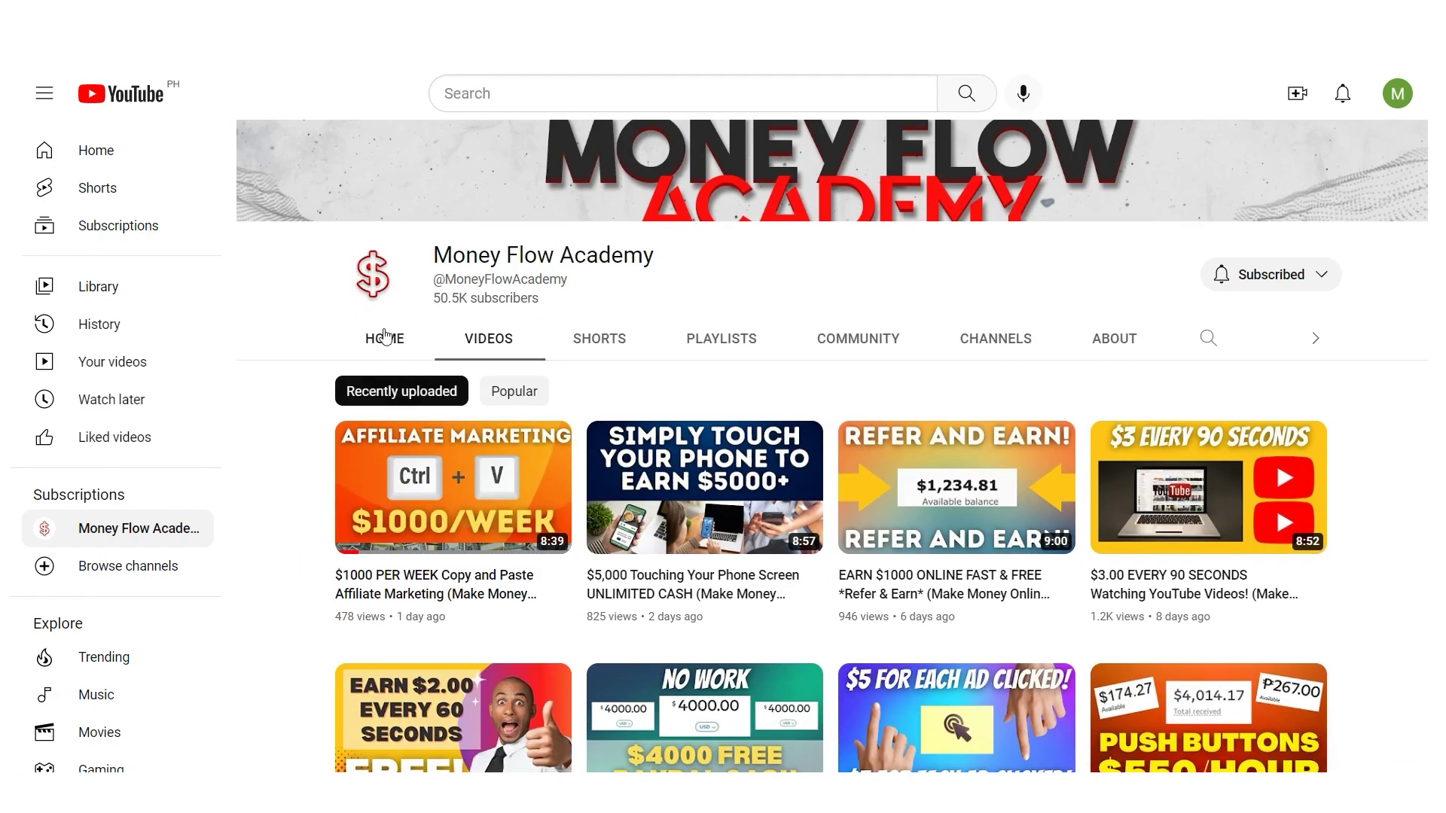
{"action": "scroll", "coordinate": [312, 533], "scroll_direction": "down", "scroll_amount": 1}
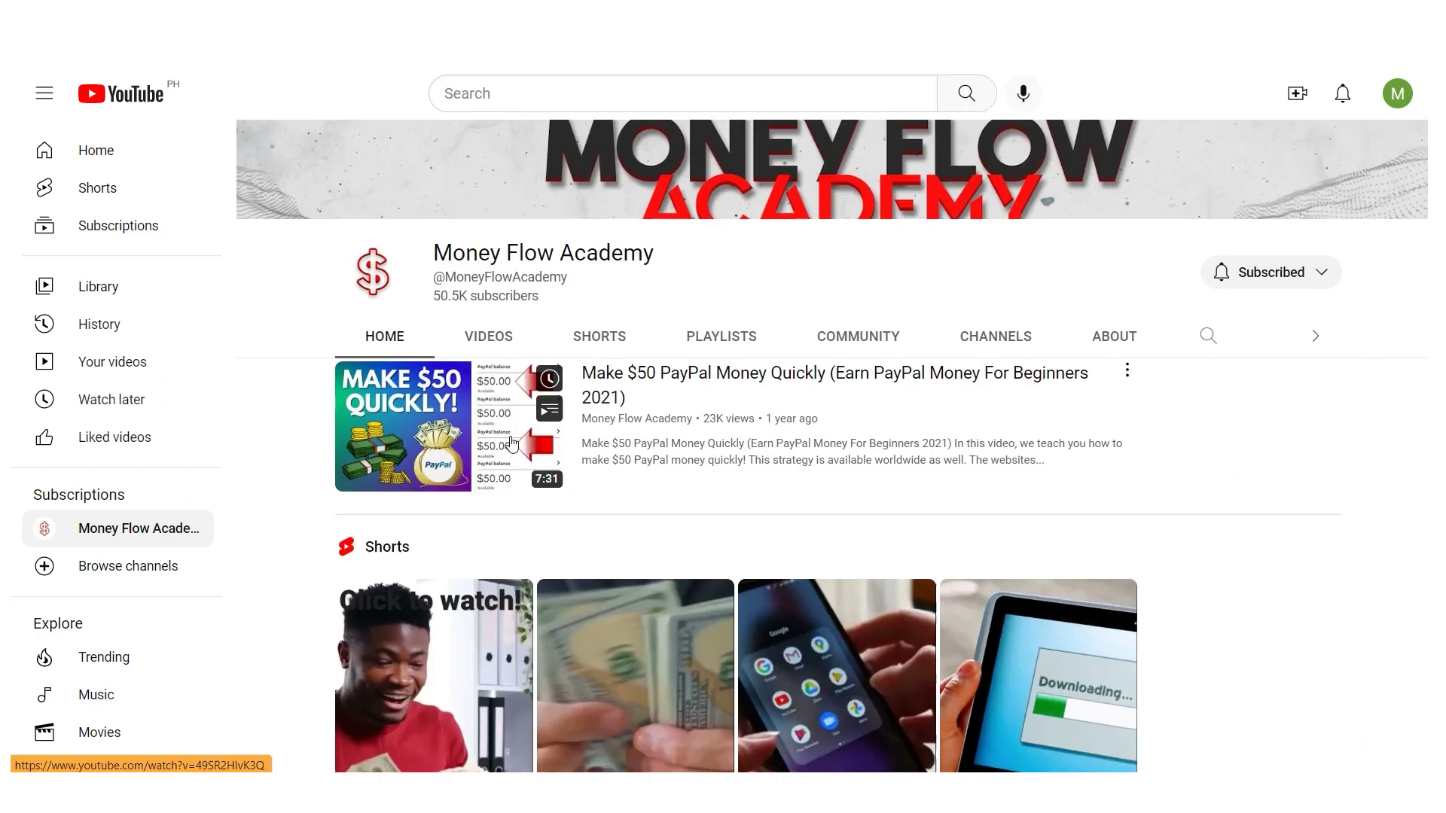
{"action": "scroll", "coordinate": [544, 521], "scroll_direction": "down", "scroll_amount": 2}
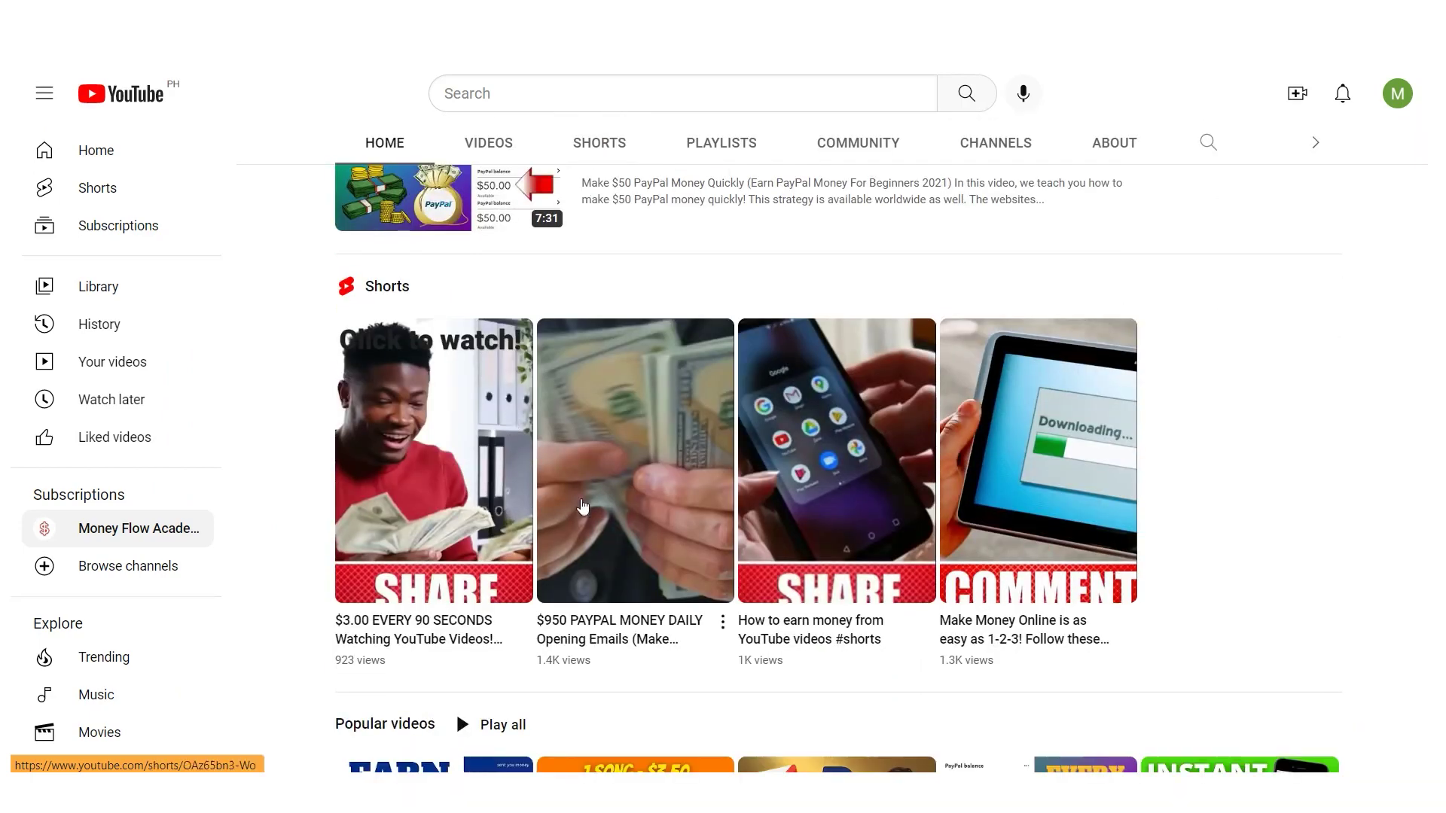
{"action": "scroll", "coordinate": [455, 522], "scroll_direction": "down", "scroll_amount": 2}
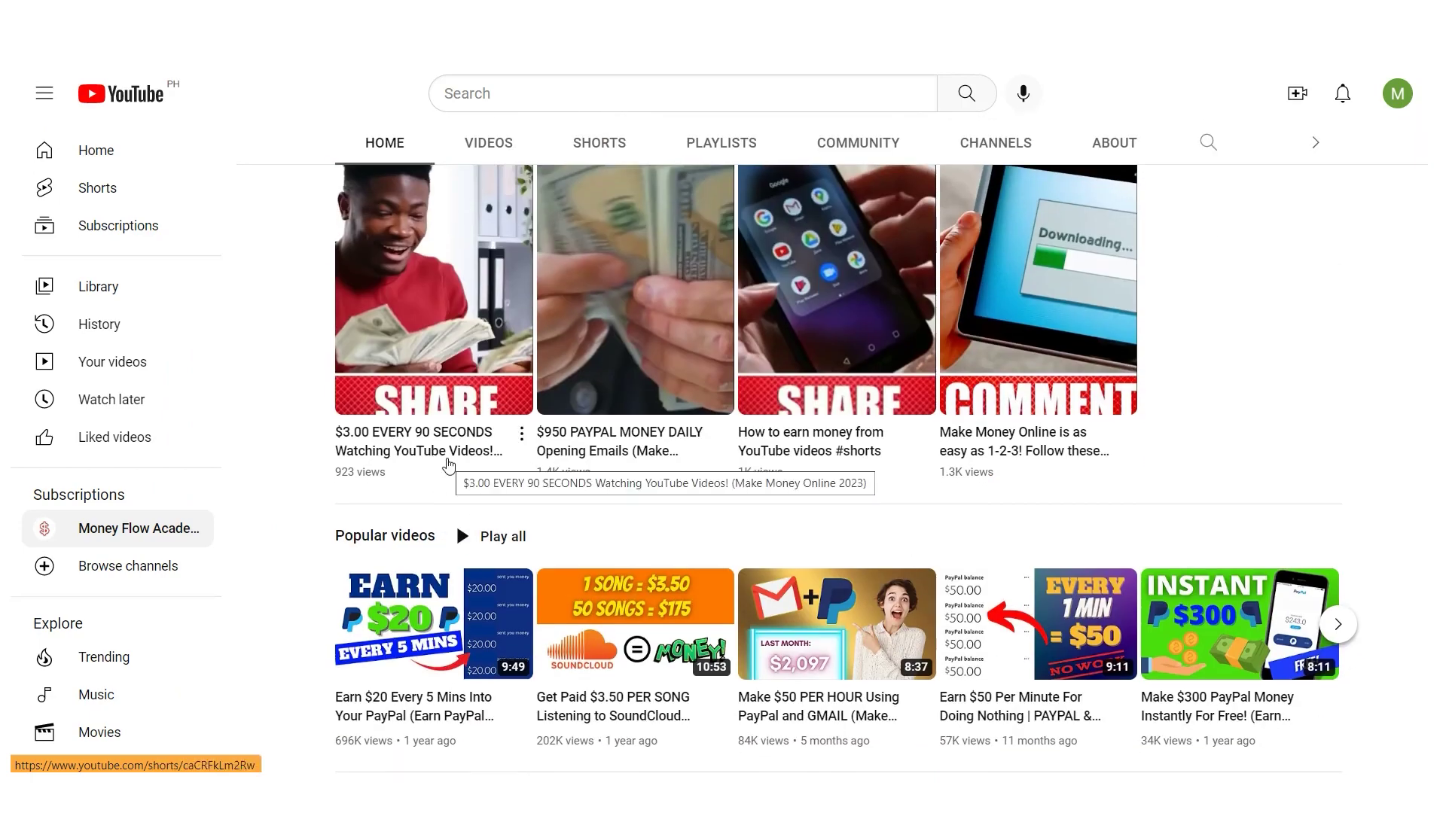
{"action": "scroll", "coordinate": [452, 489], "scroll_direction": "down", "scroll_amount": 2}
{"action": "scroll", "coordinate": [450, 467], "scroll_direction": "down", "scroll_amount": 1}
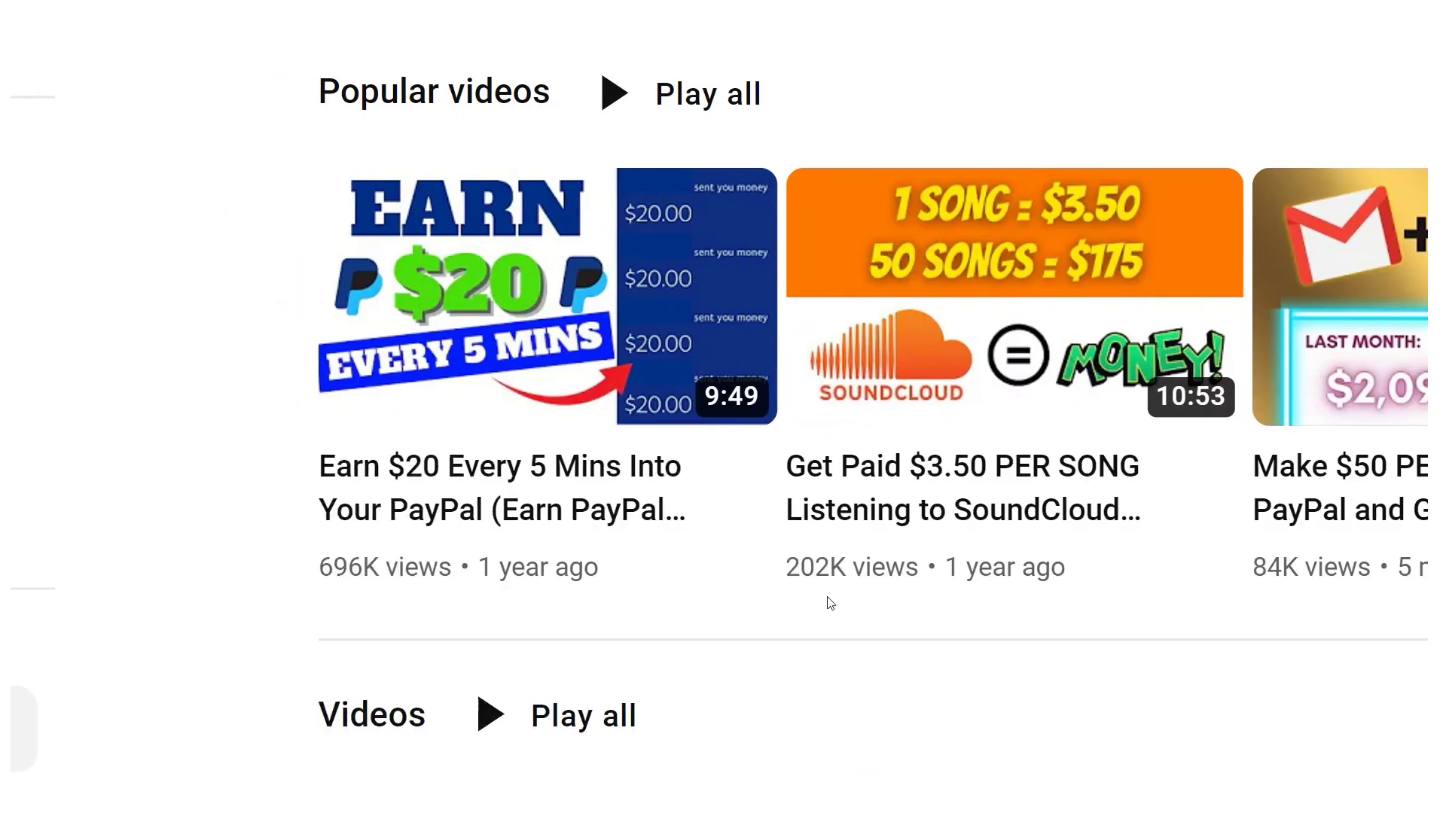
{"action": "mouse_move", "coordinate": [853, 571]}
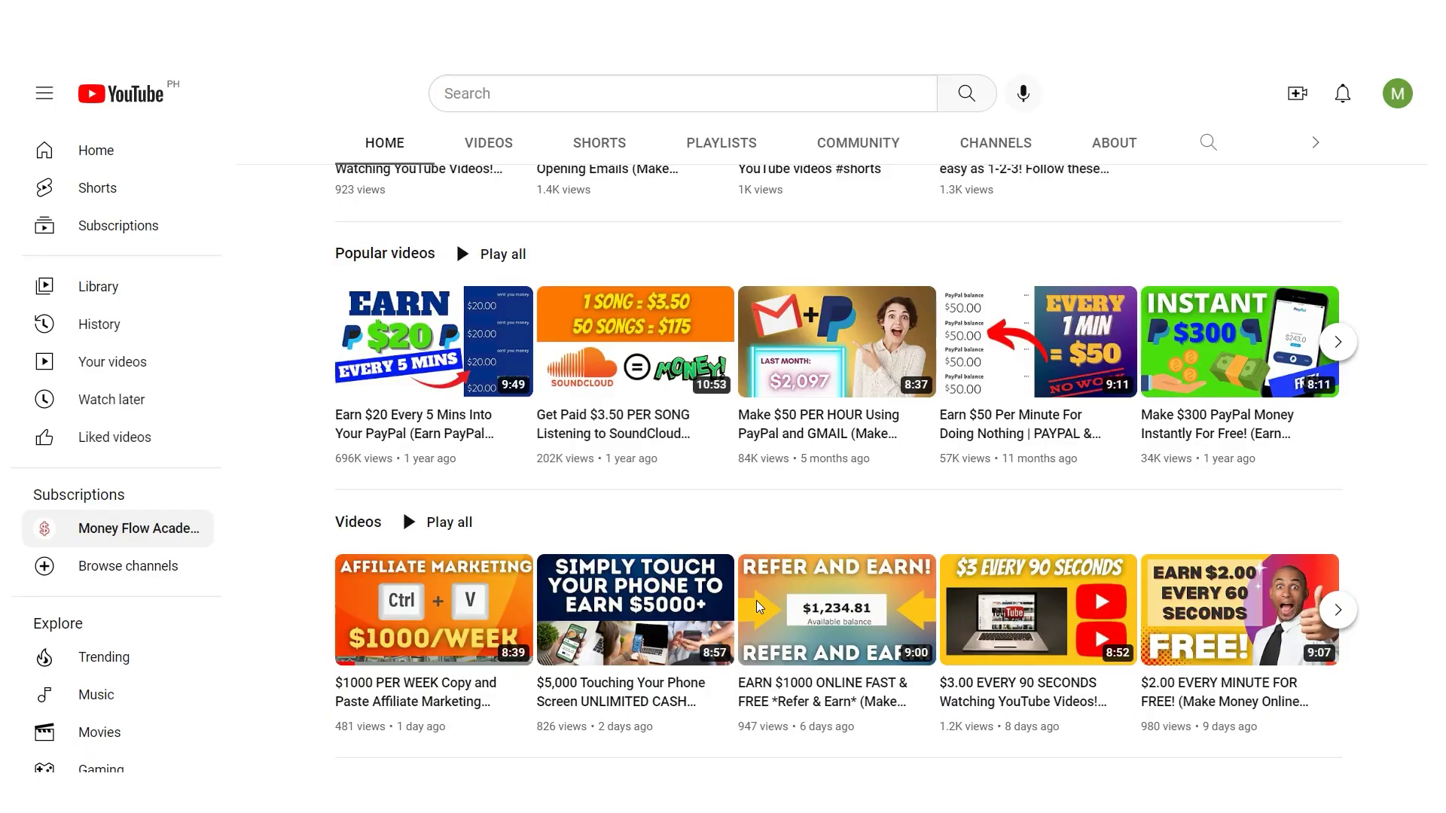
{"action": "scroll", "coordinate": [708, 754], "scroll_direction": "down", "scroll_amount": 4}
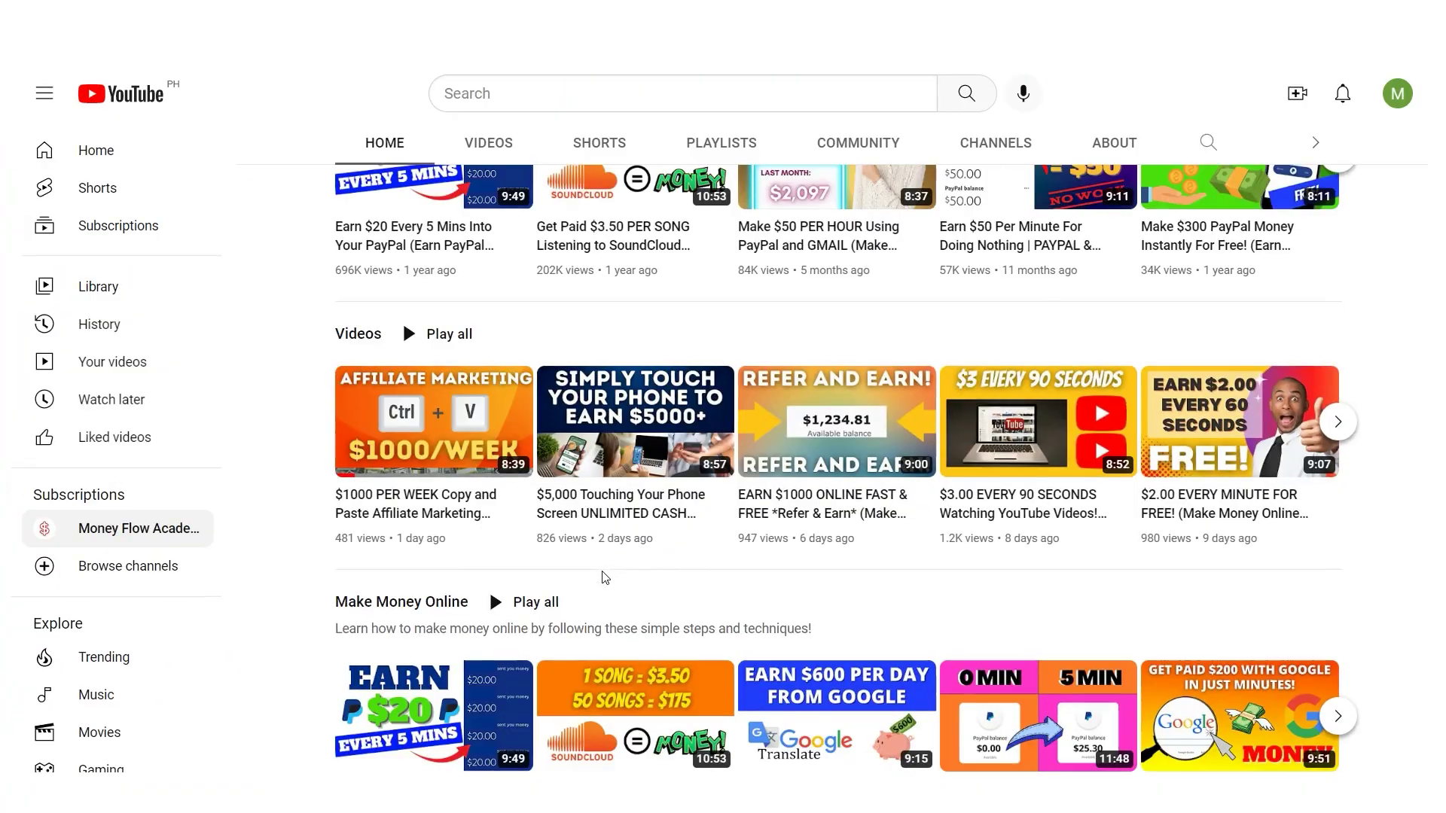
{"action": "scroll", "coordinate": [609, 577], "scroll_direction": "down", "scroll_amount": 3}
{"action": "scroll", "coordinate": [491, 587], "scroll_direction": "down", "scroll_amount": 1}
{"action": "scroll", "coordinate": [637, 666], "scroll_direction": "right", "scroll_amount": 9}
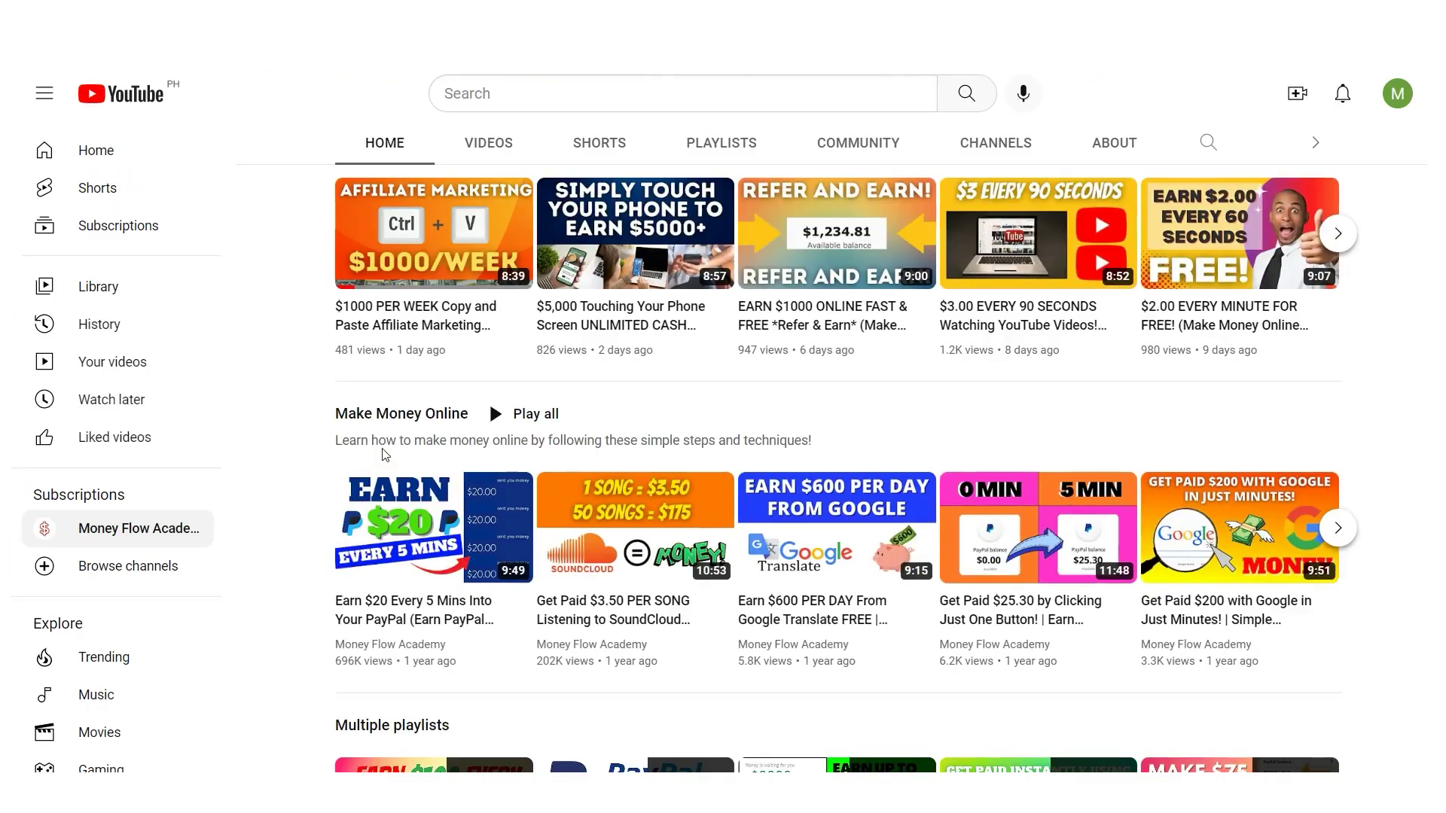
{"action": "scroll", "coordinate": [490, 401], "scroll_direction": "up", "scroll_amount": 5}
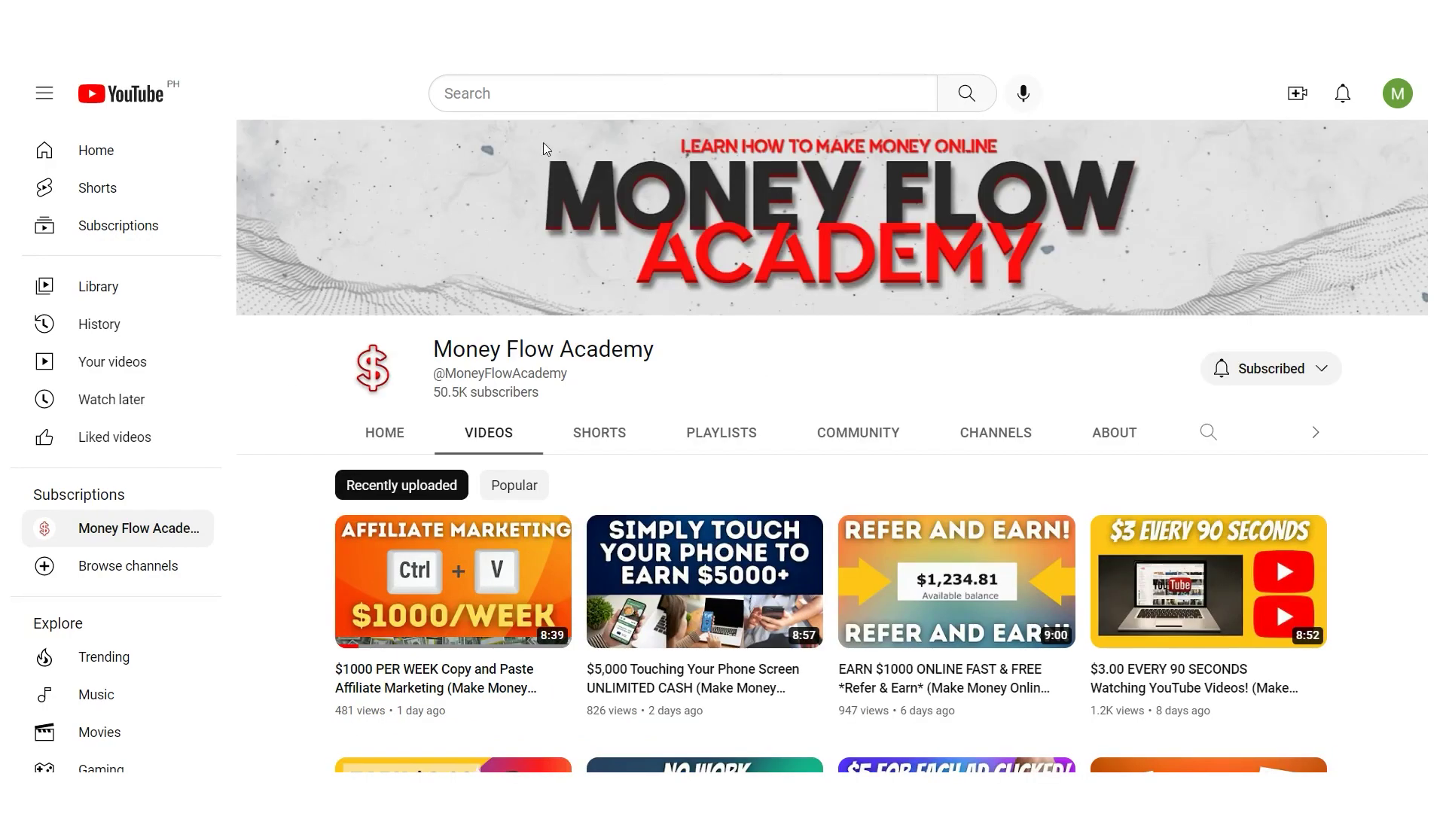
{"action": "scroll", "coordinate": [292, 483], "scroll_direction": "down", "scroll_amount": 6}
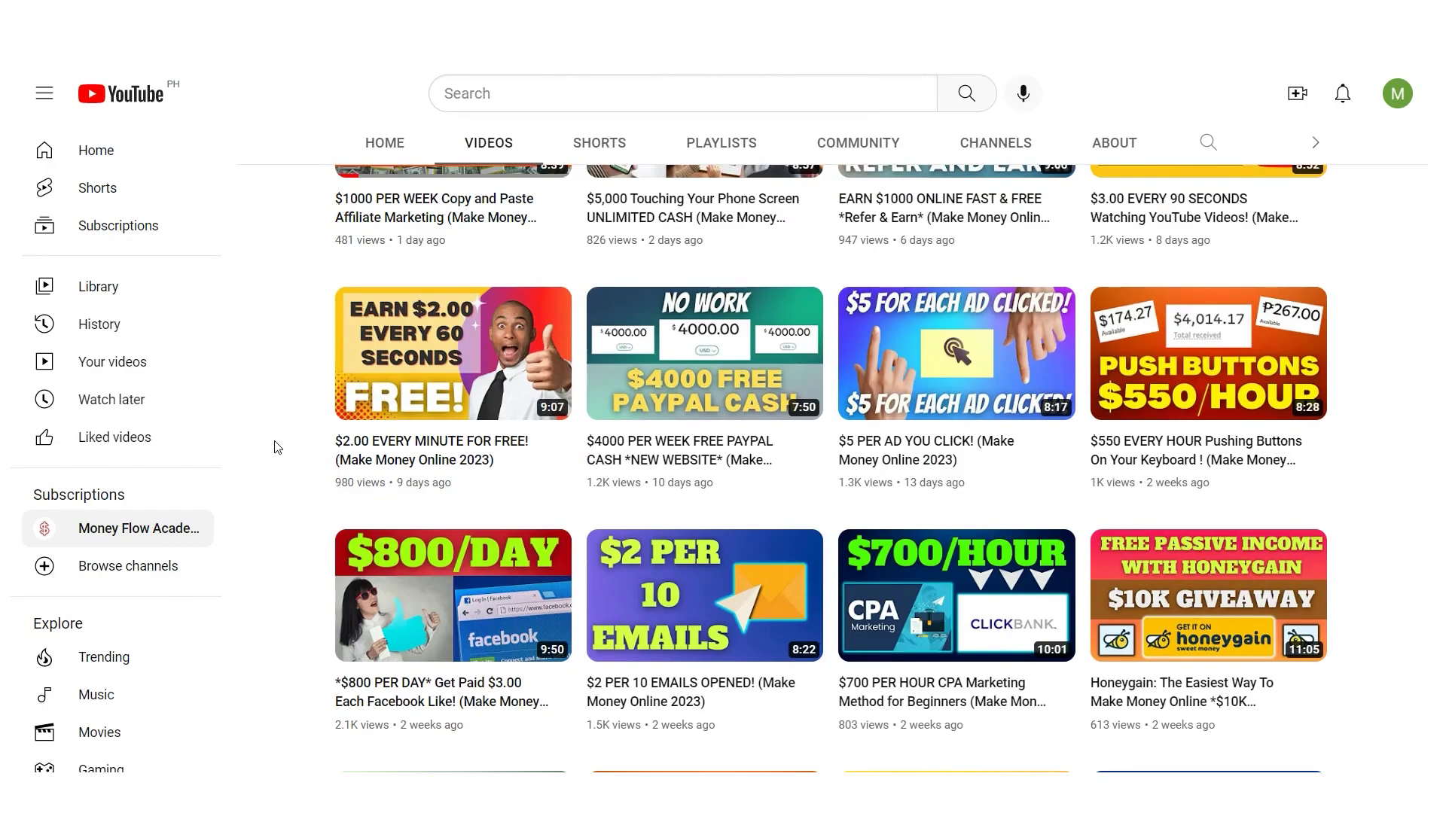
{"action": "scroll", "coordinate": [276, 452], "scroll_direction": "down", "scroll_amount": 6}
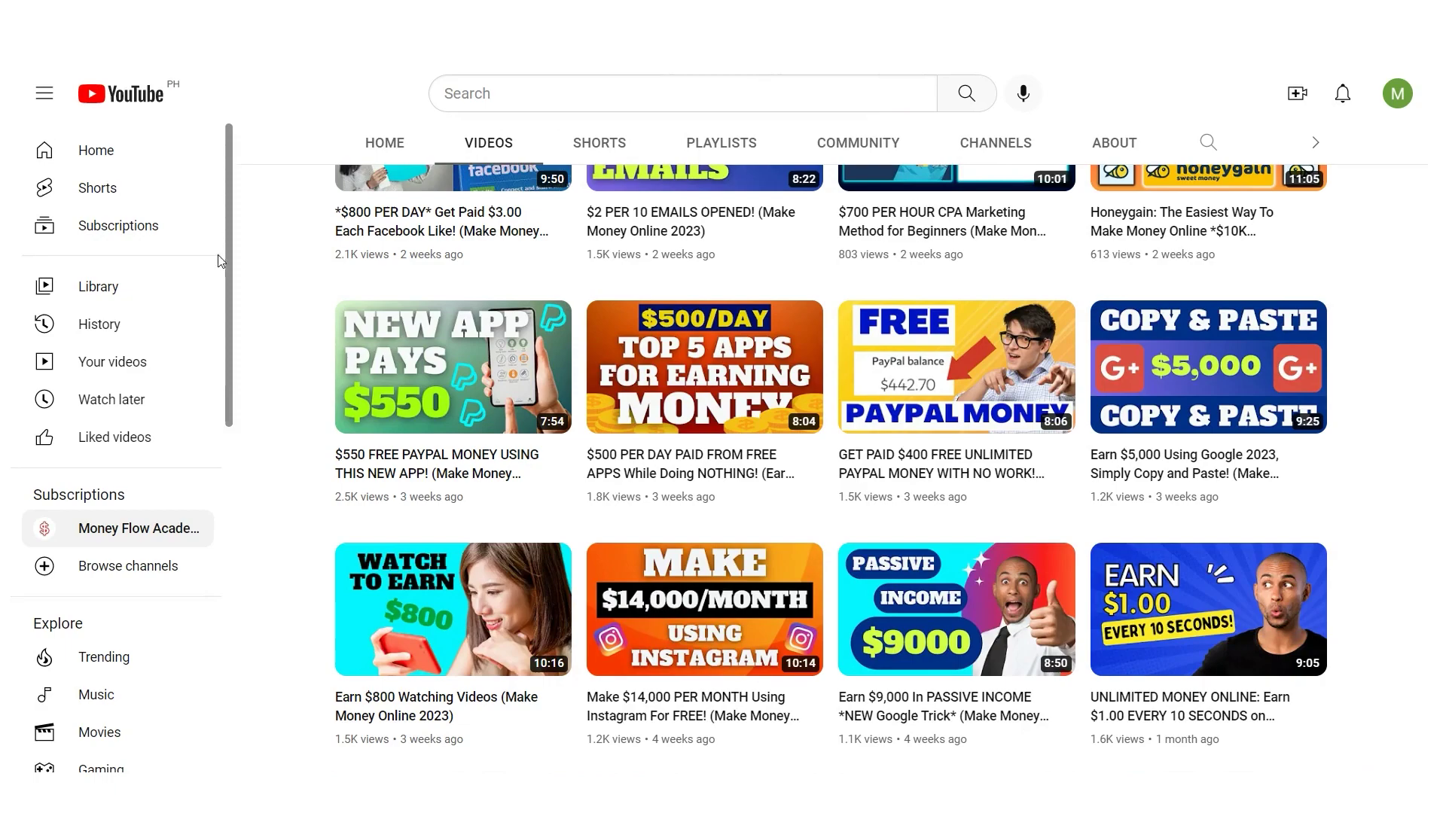
{"action": "key", "text": "alt+Left"}
Scroll down the YouTube video feed to browse older PayPal money-making uploads
{"action": "scroll", "coordinate": [347, 354], "scroll_direction": "down", "scroll_amount": 5}
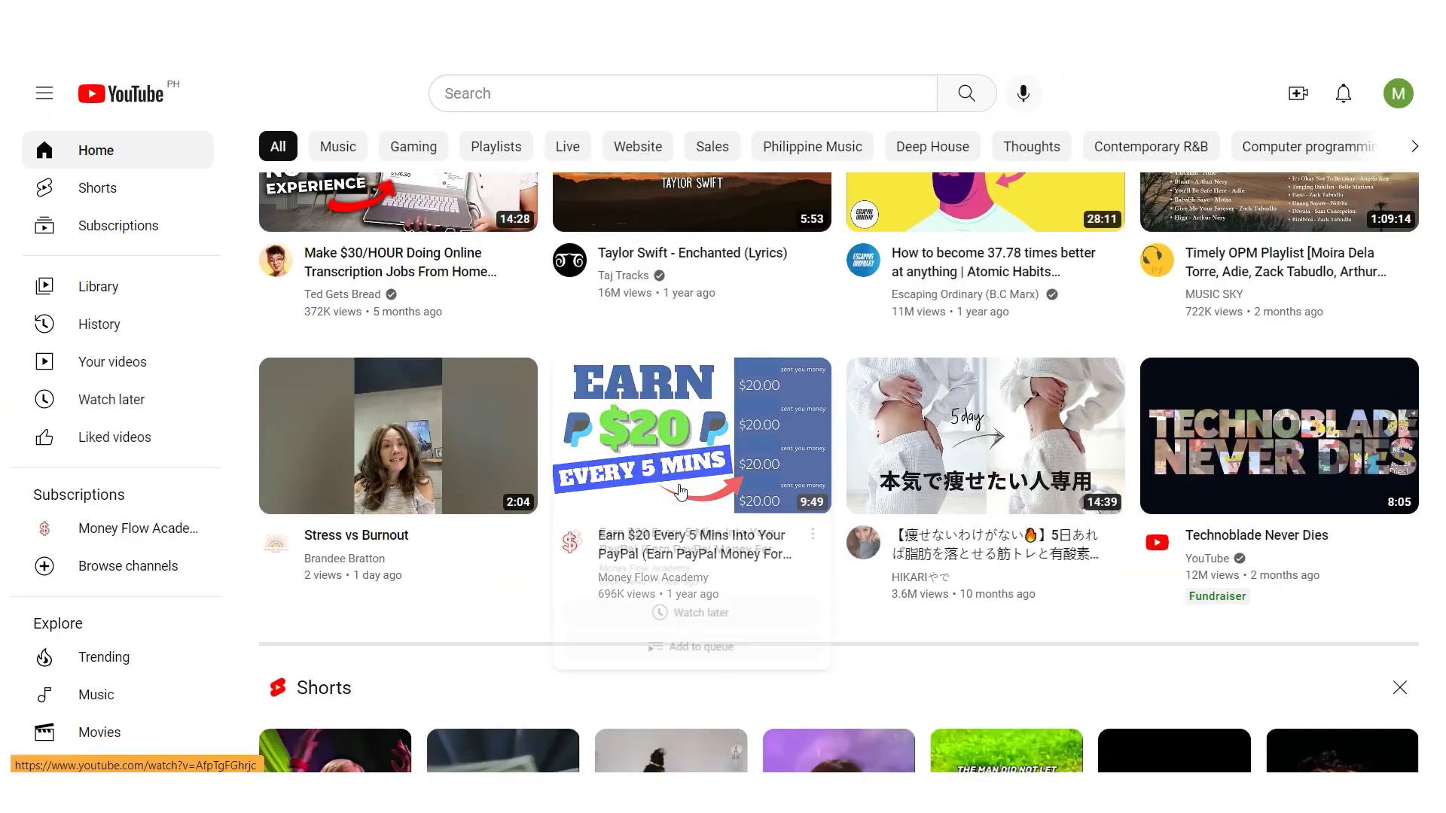
{"action": "scroll", "coordinate": [542, 550], "scroll_direction": "down", "scroll_amount": 7}
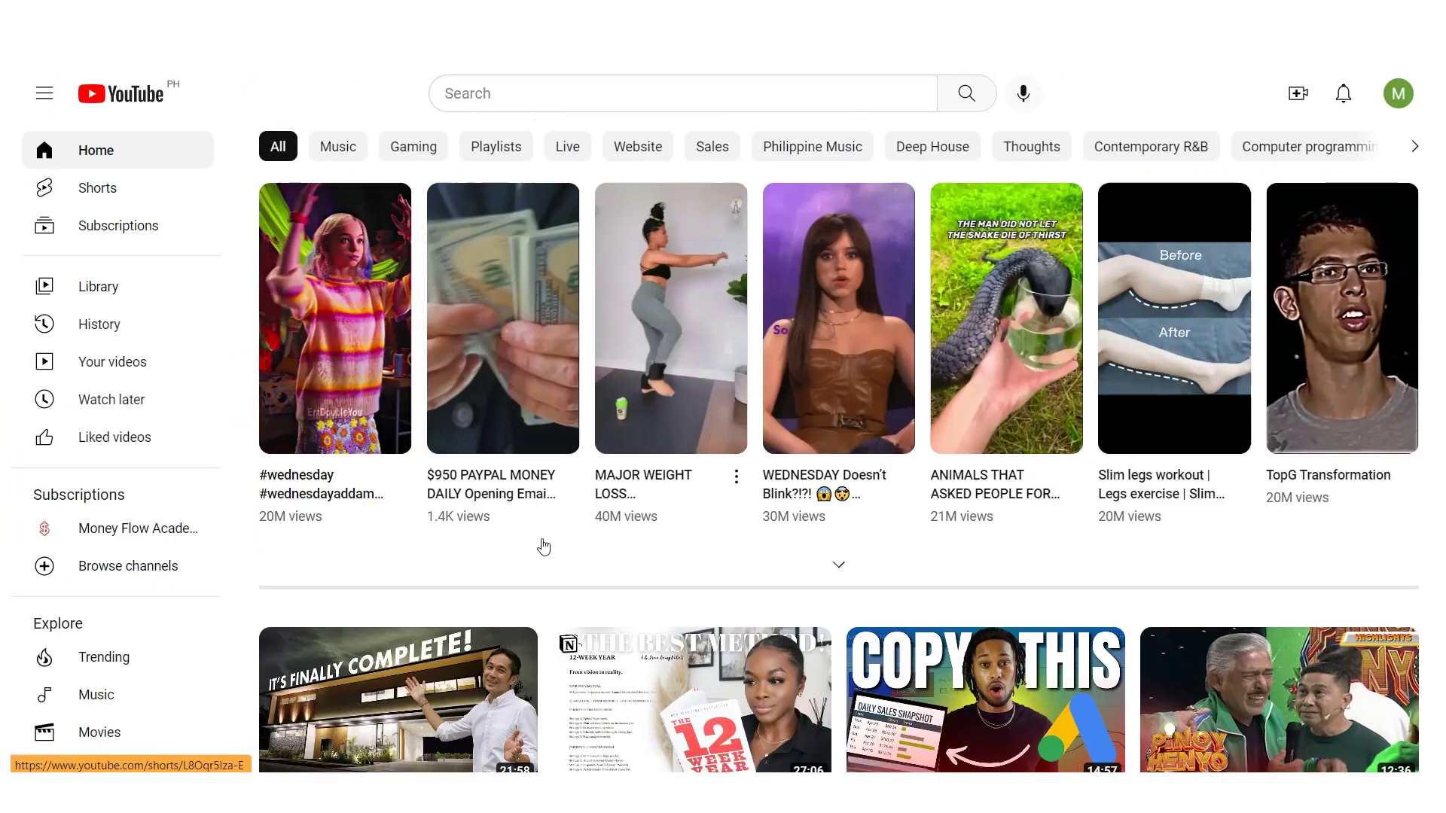
{"action": "scroll", "coordinate": [151, 505], "scroll_direction": "down", "scroll_amount": 6}
{"action": "scroll", "coordinate": [256, 547], "scroll_direction": "down", "scroll_amount": 9}
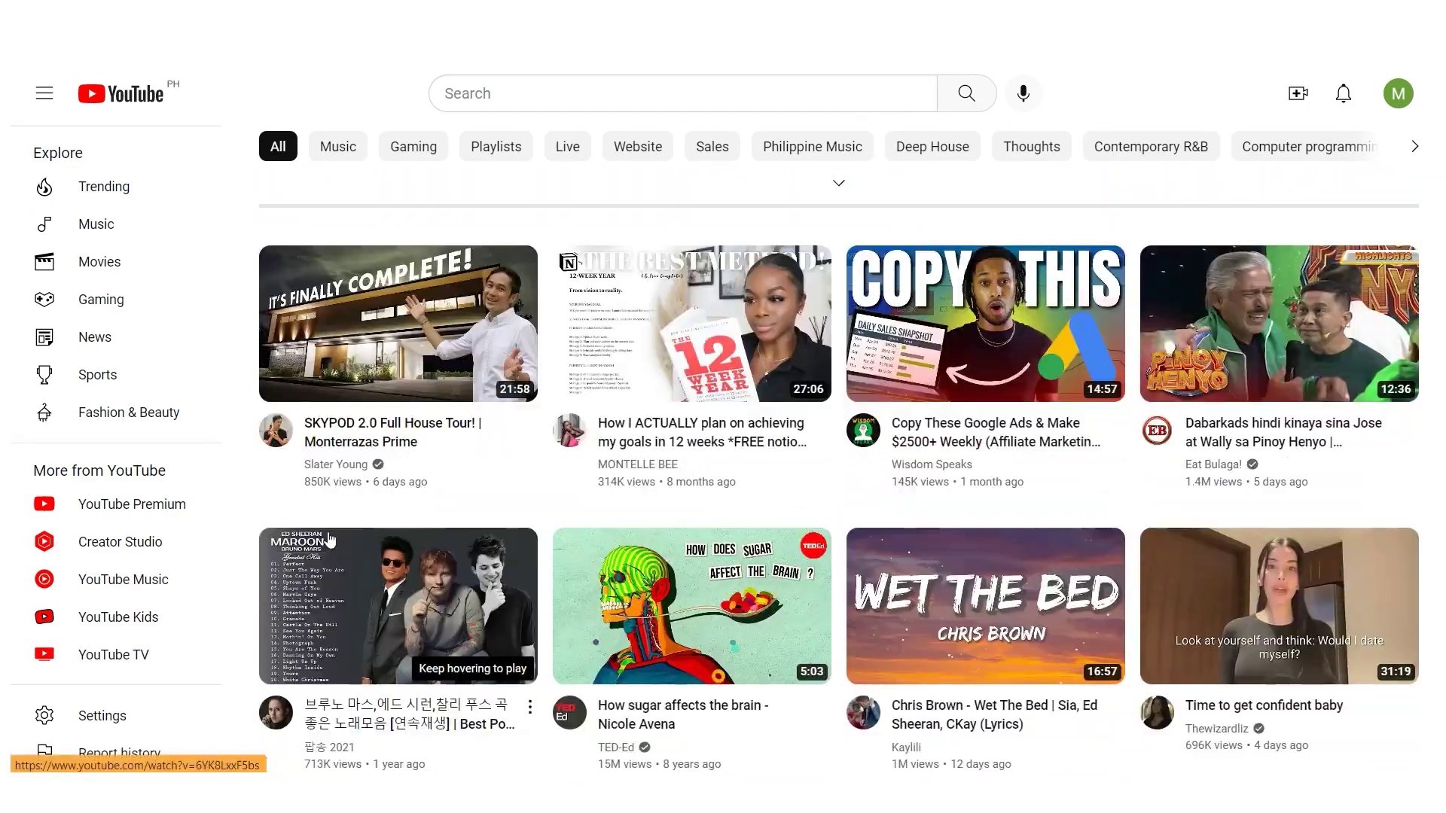
{"action": "scroll", "coordinate": [255, 548], "scroll_direction": "down", "scroll_amount": 11}
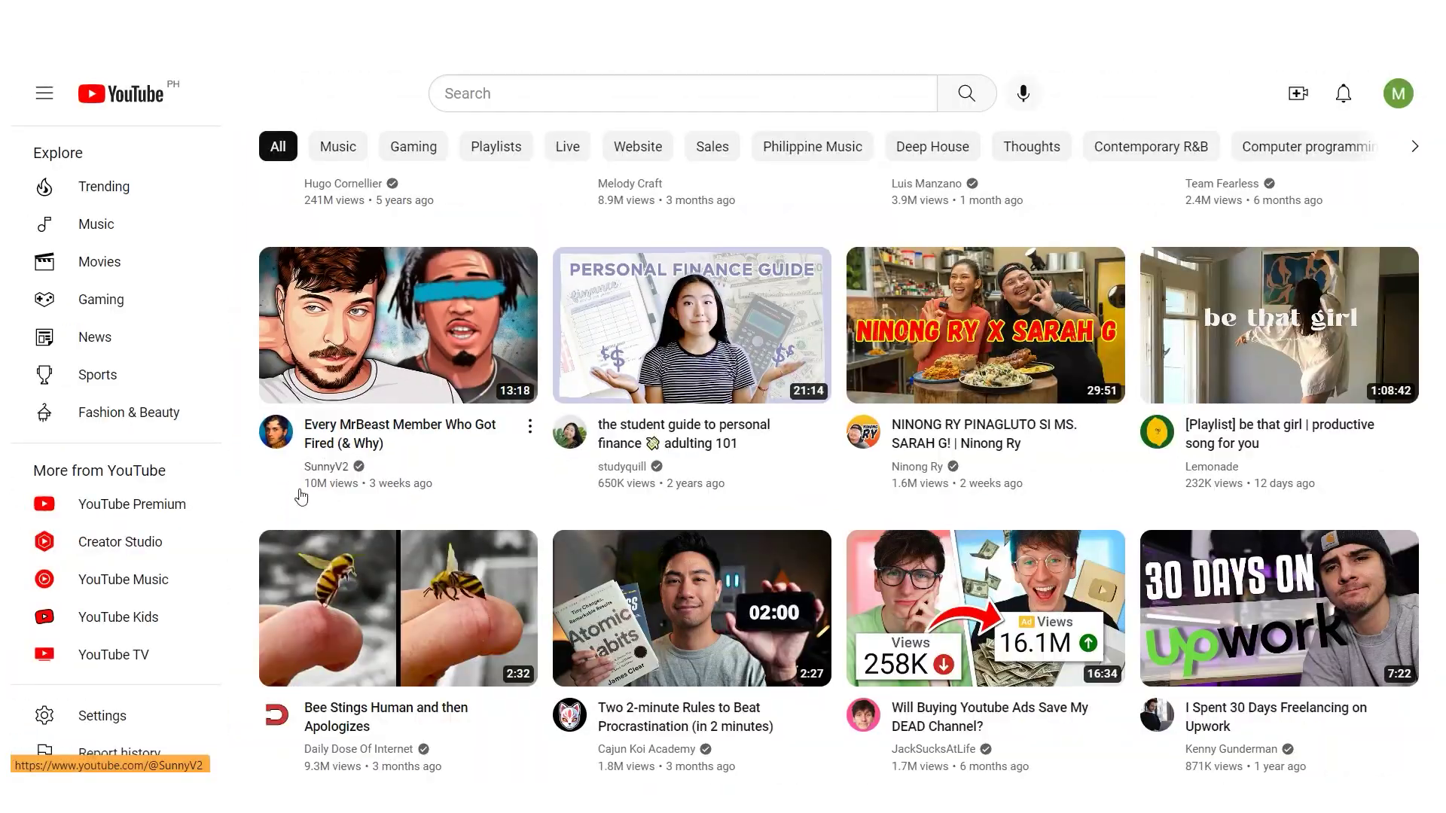
{"action": "scroll", "coordinate": [249, 527], "scroll_direction": "down", "scroll_amount": 6}
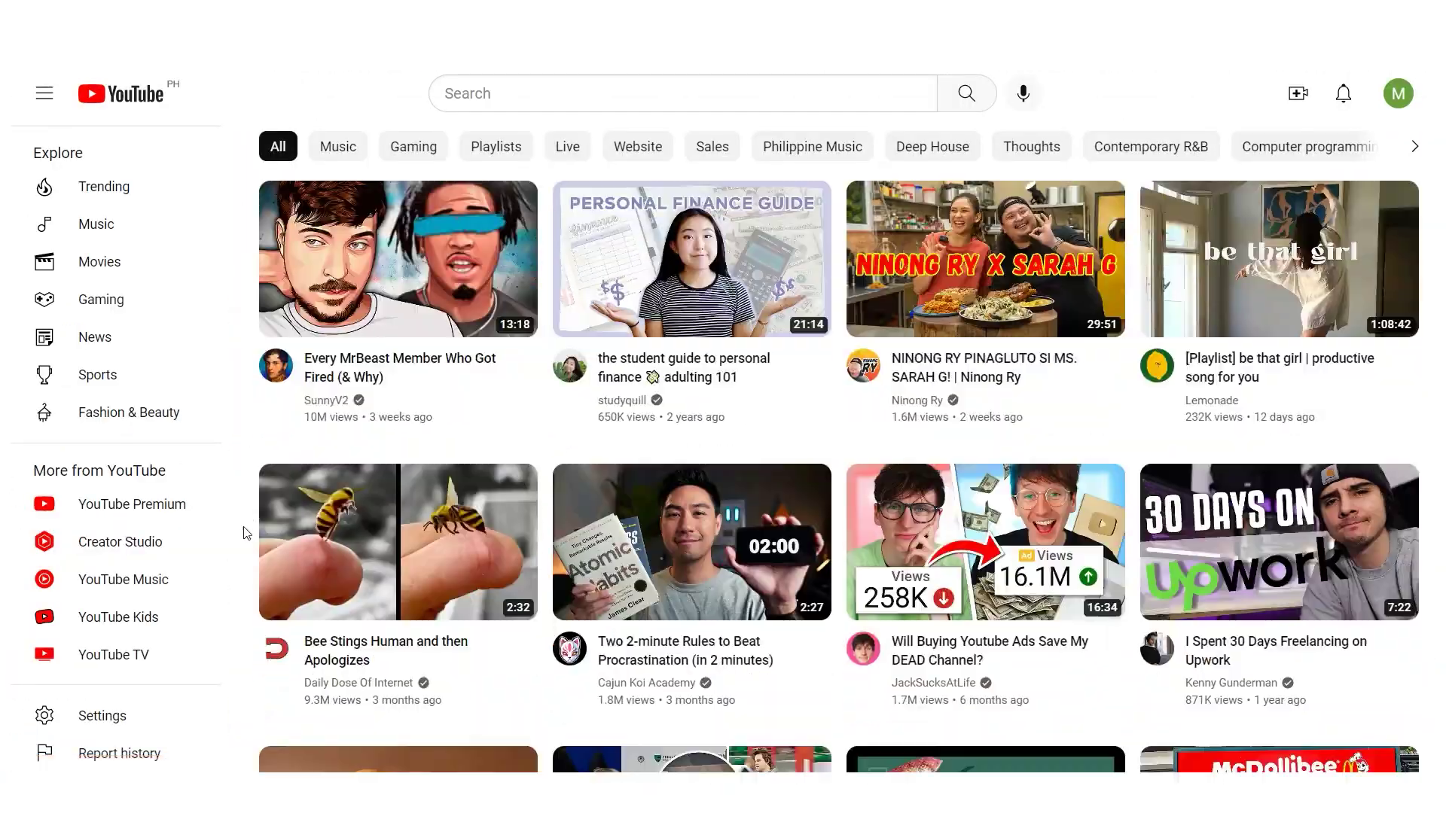
{"action": "scroll", "coordinate": [271, 519], "scroll_direction": "down", "scroll_amount": 1}
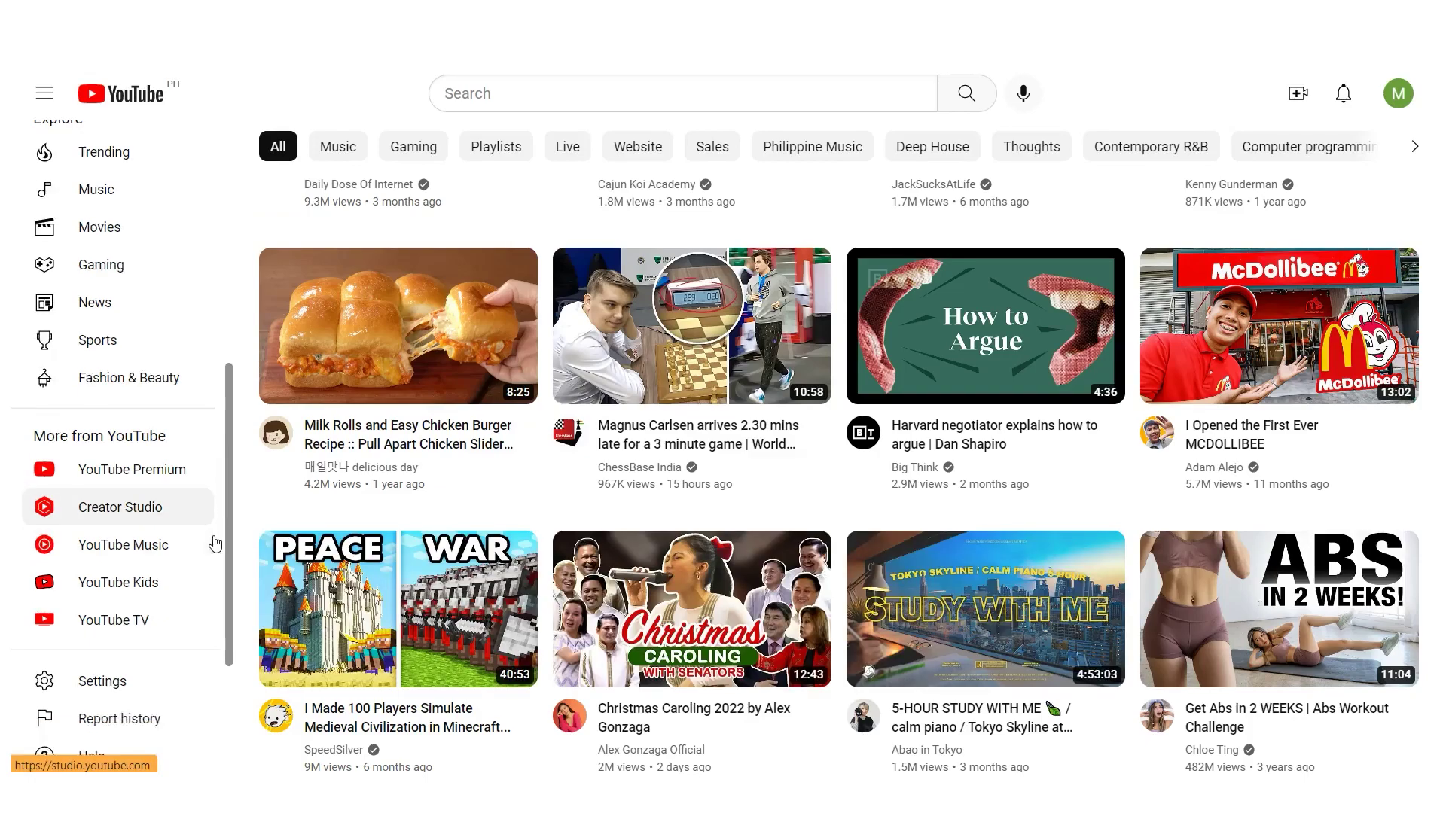
{"action": "scroll", "coordinate": [211, 539], "scroll_direction": "down", "scroll_amount": 3}
{"action": "scroll", "coordinate": [290, 500], "scroll_direction": "down", "scroll_amount": 8}
{"action": "scroll", "coordinate": [268, 497], "scroll_direction": "down", "scroll_amount": 8}
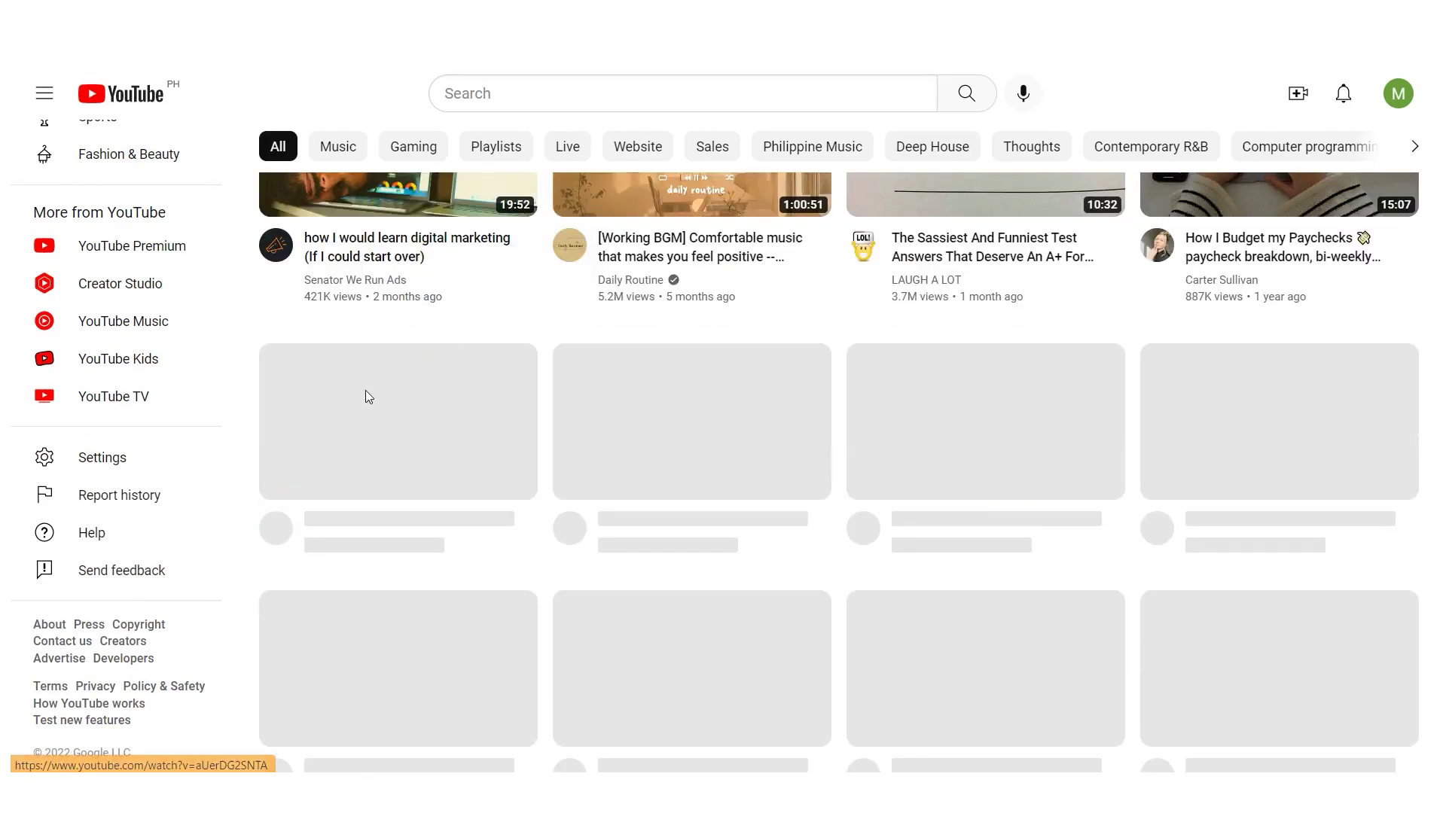
{"action": "scroll", "coordinate": [334, 473], "scroll_direction": "up", "scroll_amount": 7}
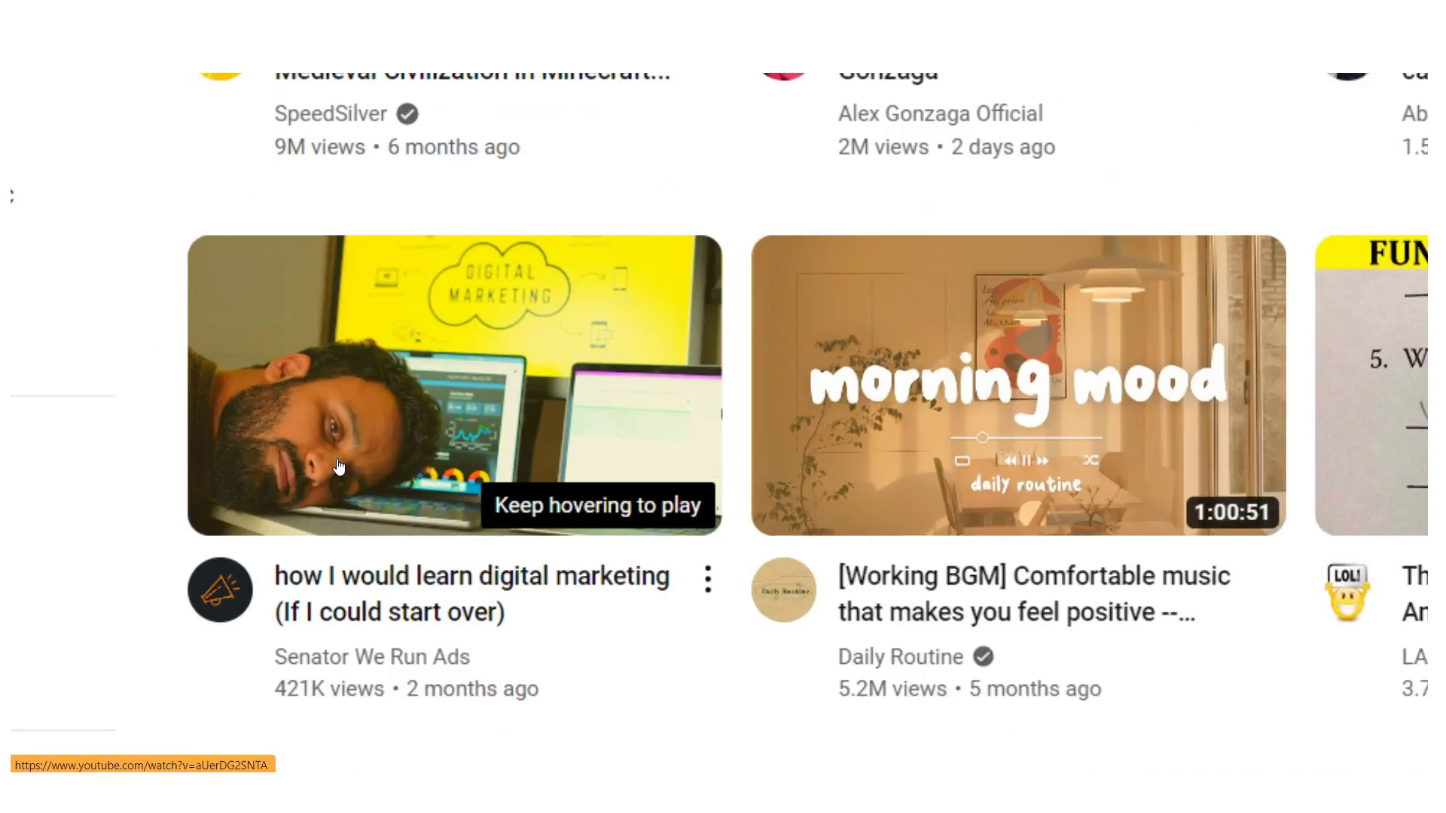
{"action": "scroll", "coordinate": [369, 471], "scroll_direction": "down", "scroll_amount": 7}
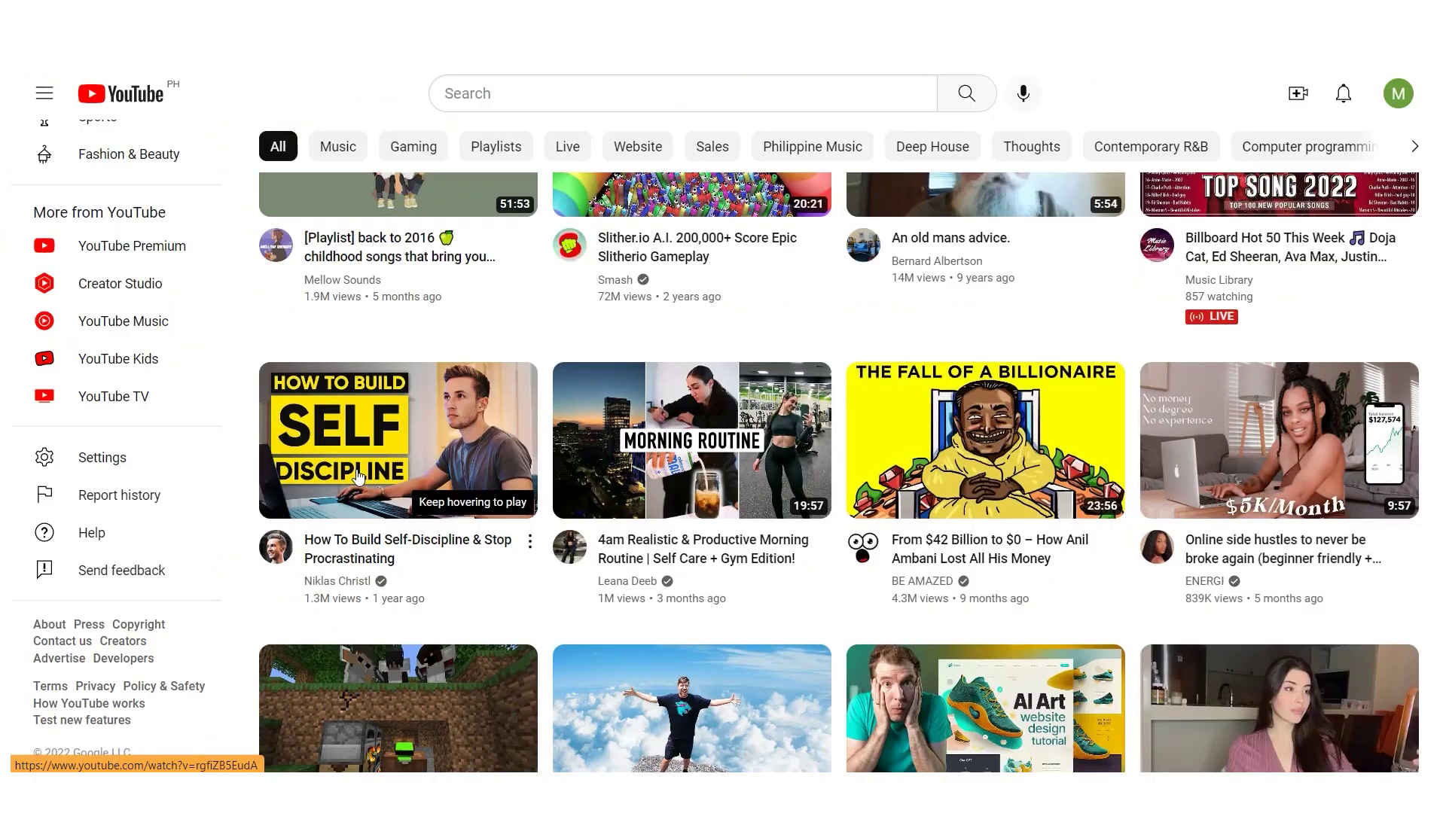
{"action": "scroll", "coordinate": [332, 456], "scroll_direction": "down", "scroll_amount": 5}
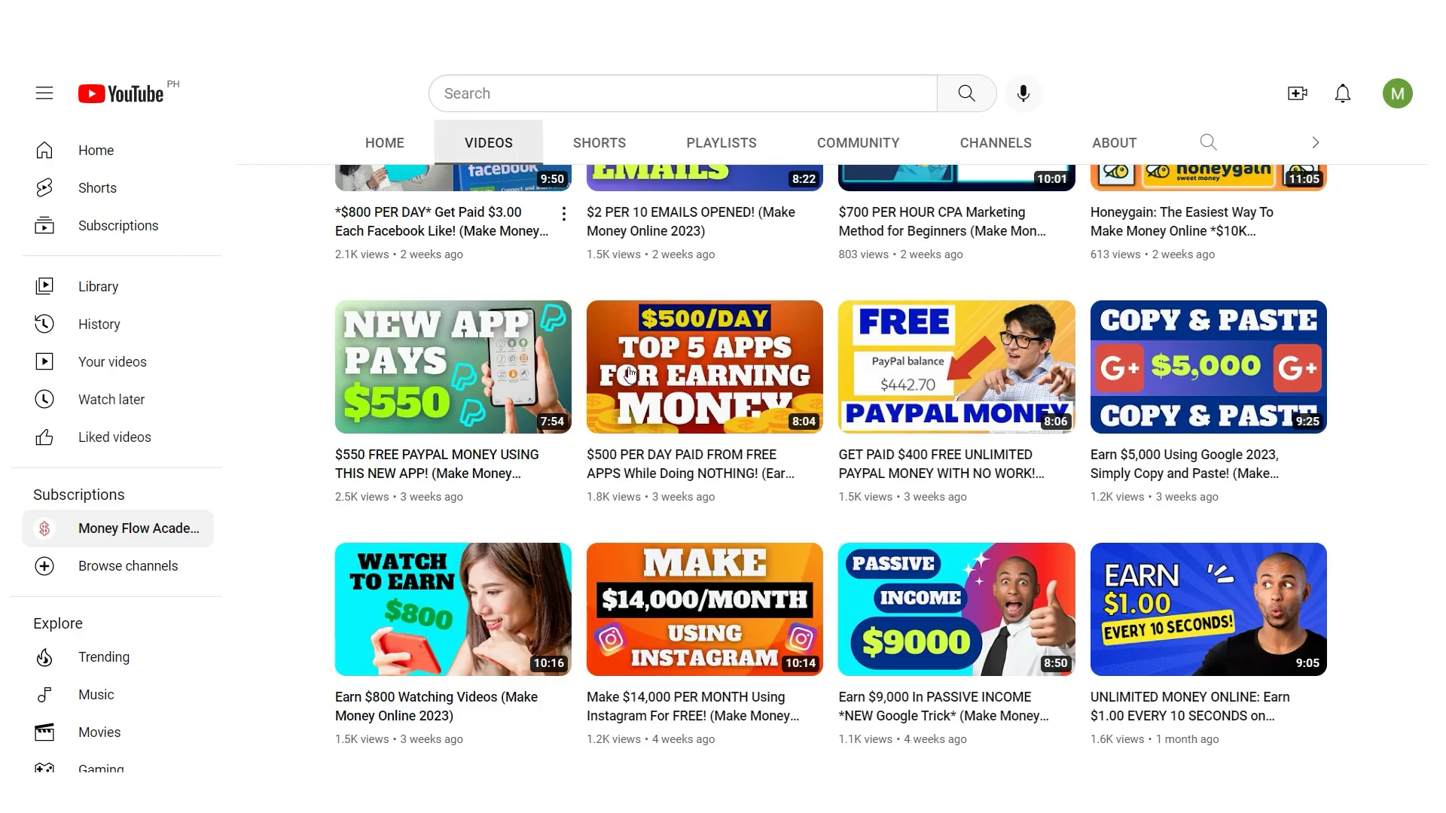
{"action": "scroll", "coordinate": [309, 413], "scroll_direction": "down", "scroll_amount": 6}
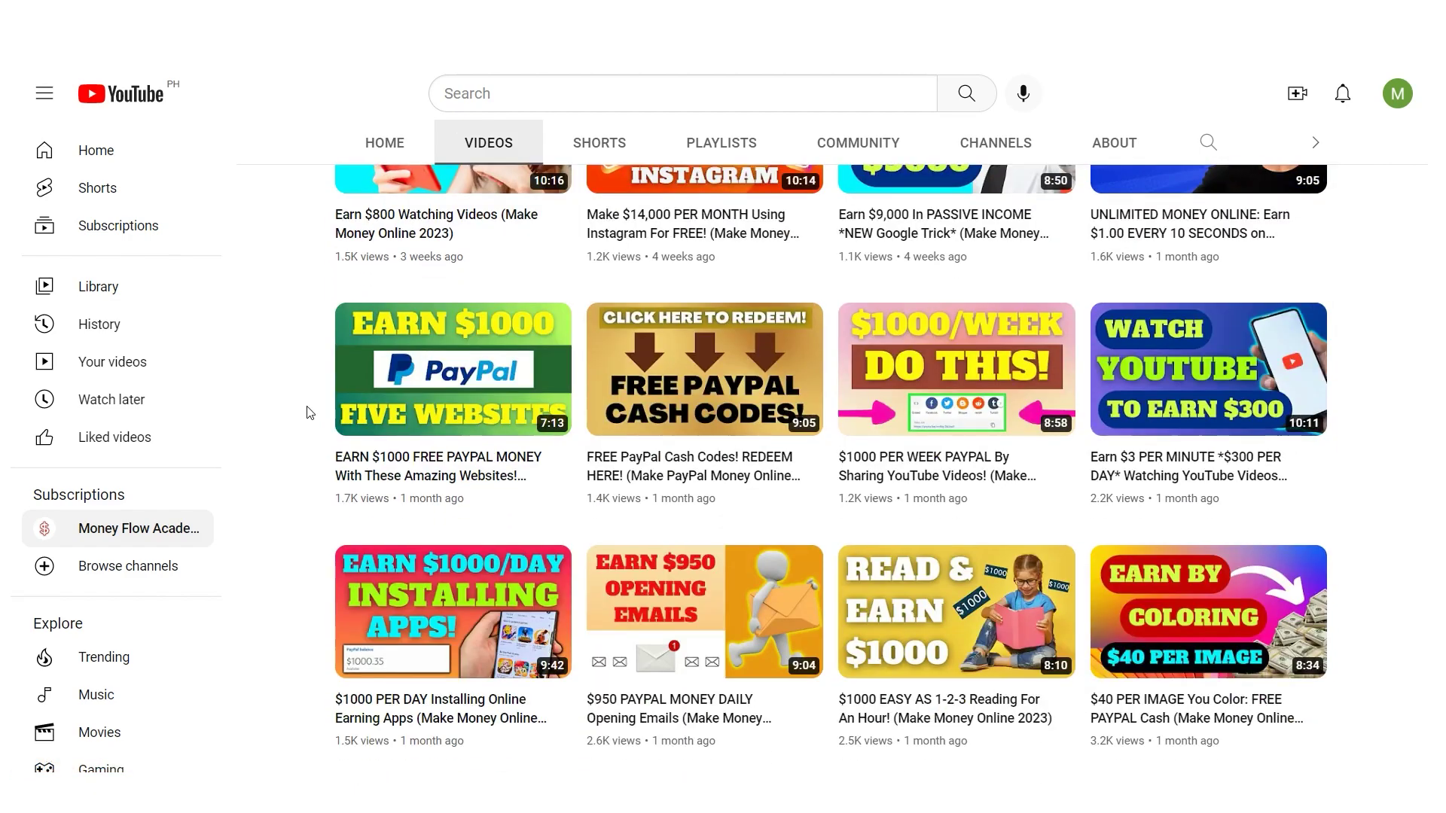
{"action": "scroll", "coordinate": [309, 413], "scroll_direction": "down", "scroll_amount": 1}
{"action": "scroll", "coordinate": [306, 458], "scroll_direction": "down", "scroll_amount": 5}
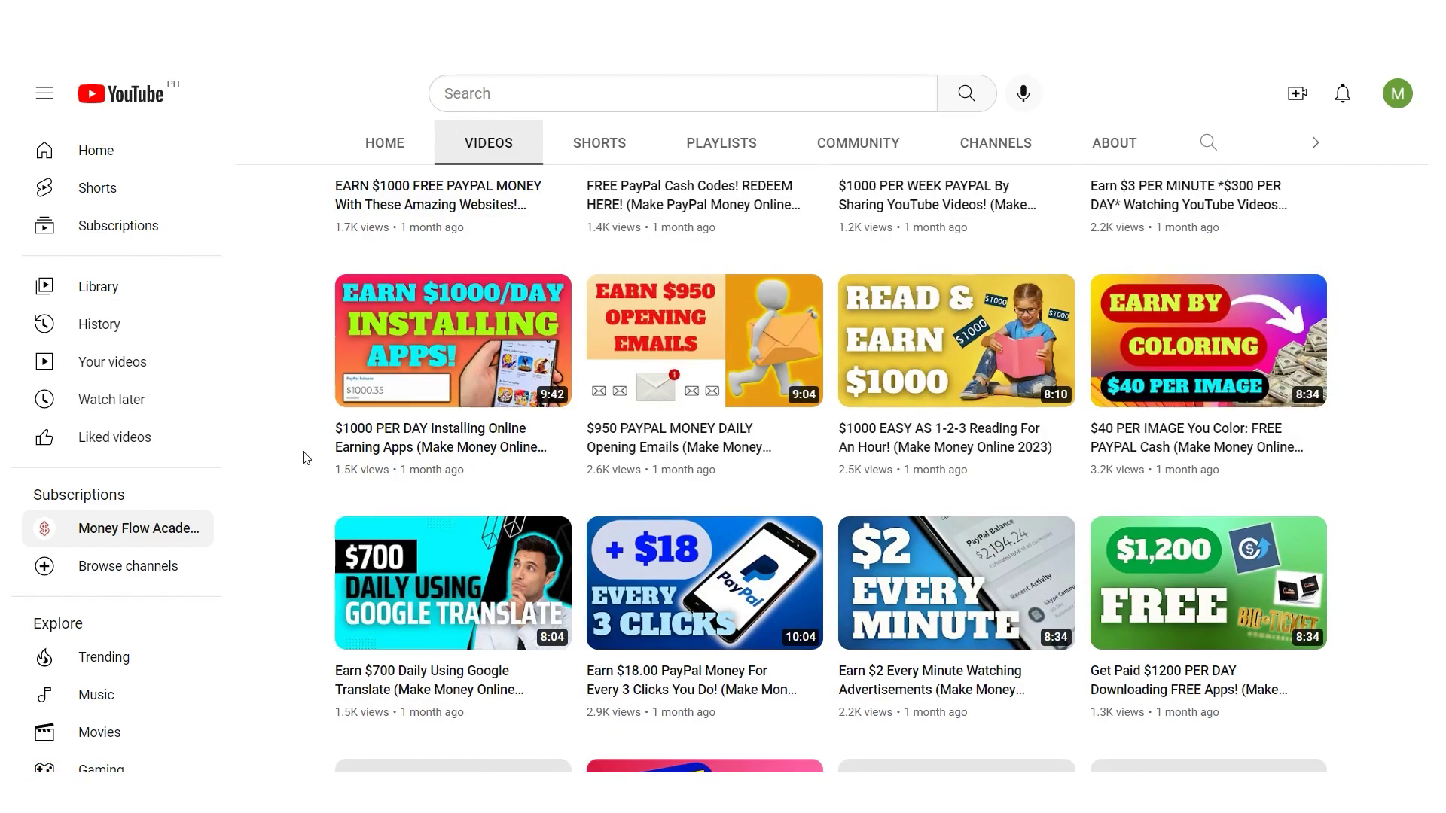
{"action": "scroll", "coordinate": [309, 479], "scroll_direction": "down", "scroll_amount": 6}
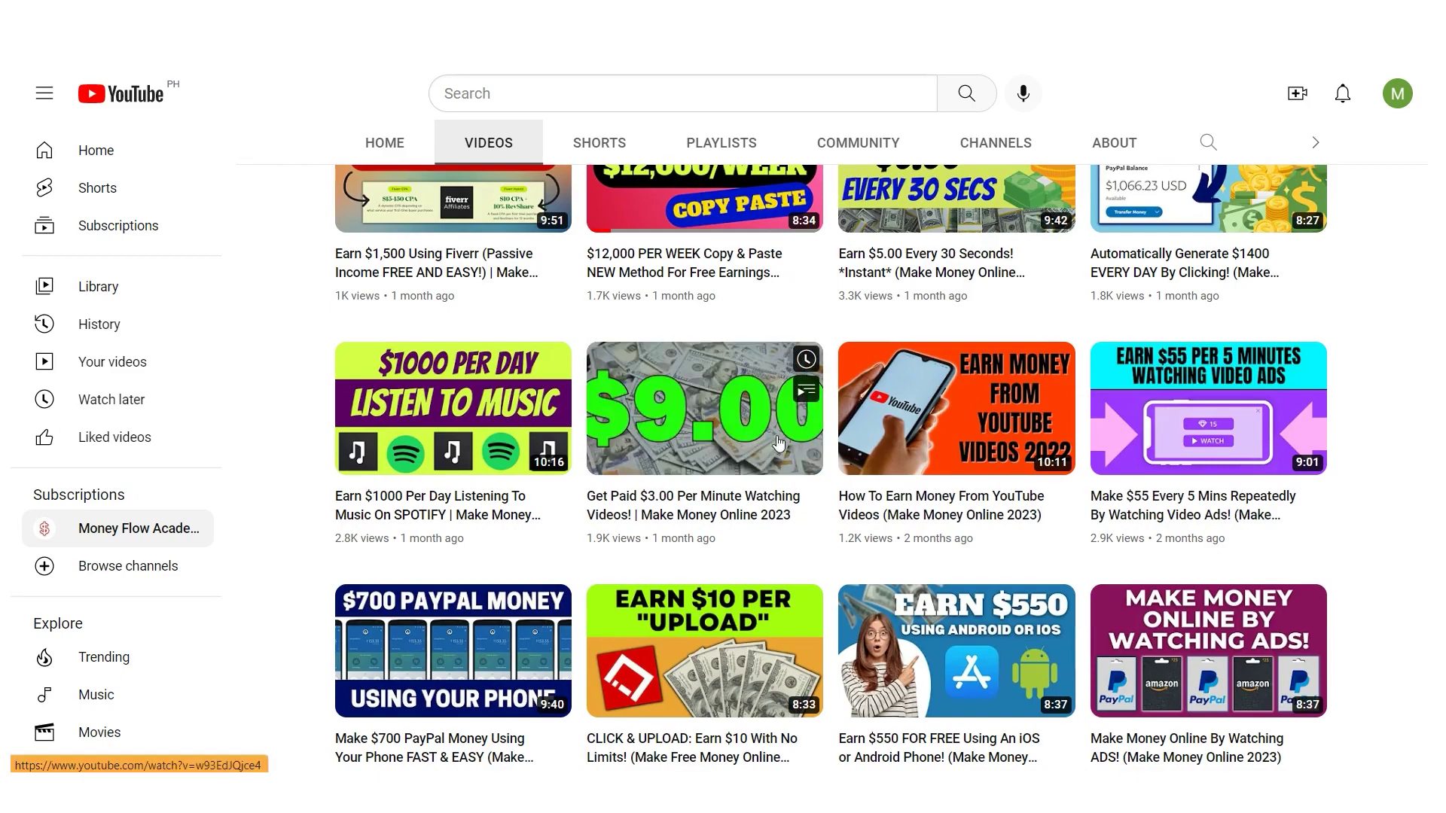
{"action": "scroll", "coordinate": [596, 461], "scroll_direction": "down", "scroll_amount": 5}
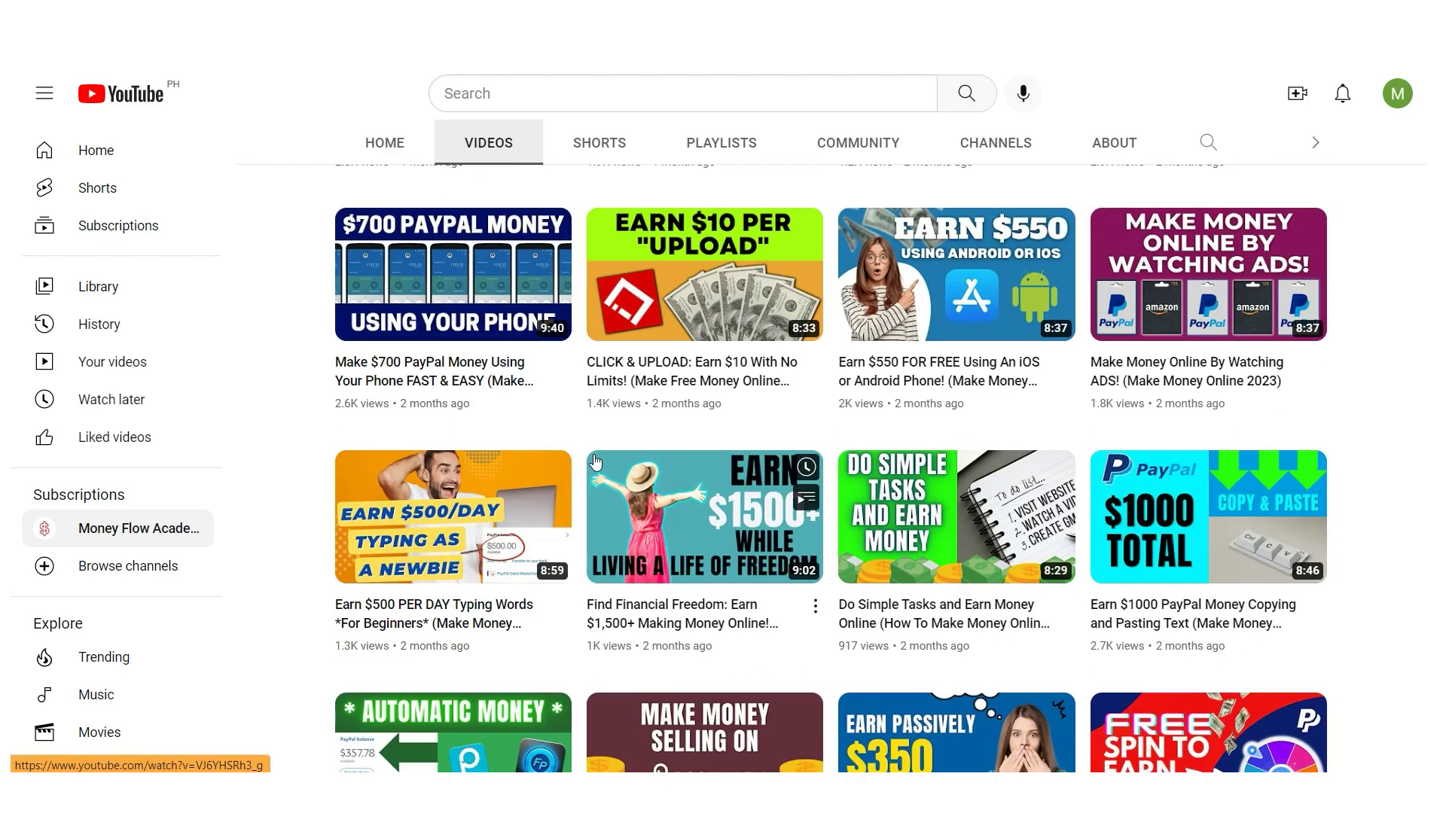
{"action": "scroll", "coordinate": [596, 461], "scroll_direction": "up", "scroll_amount": 20}
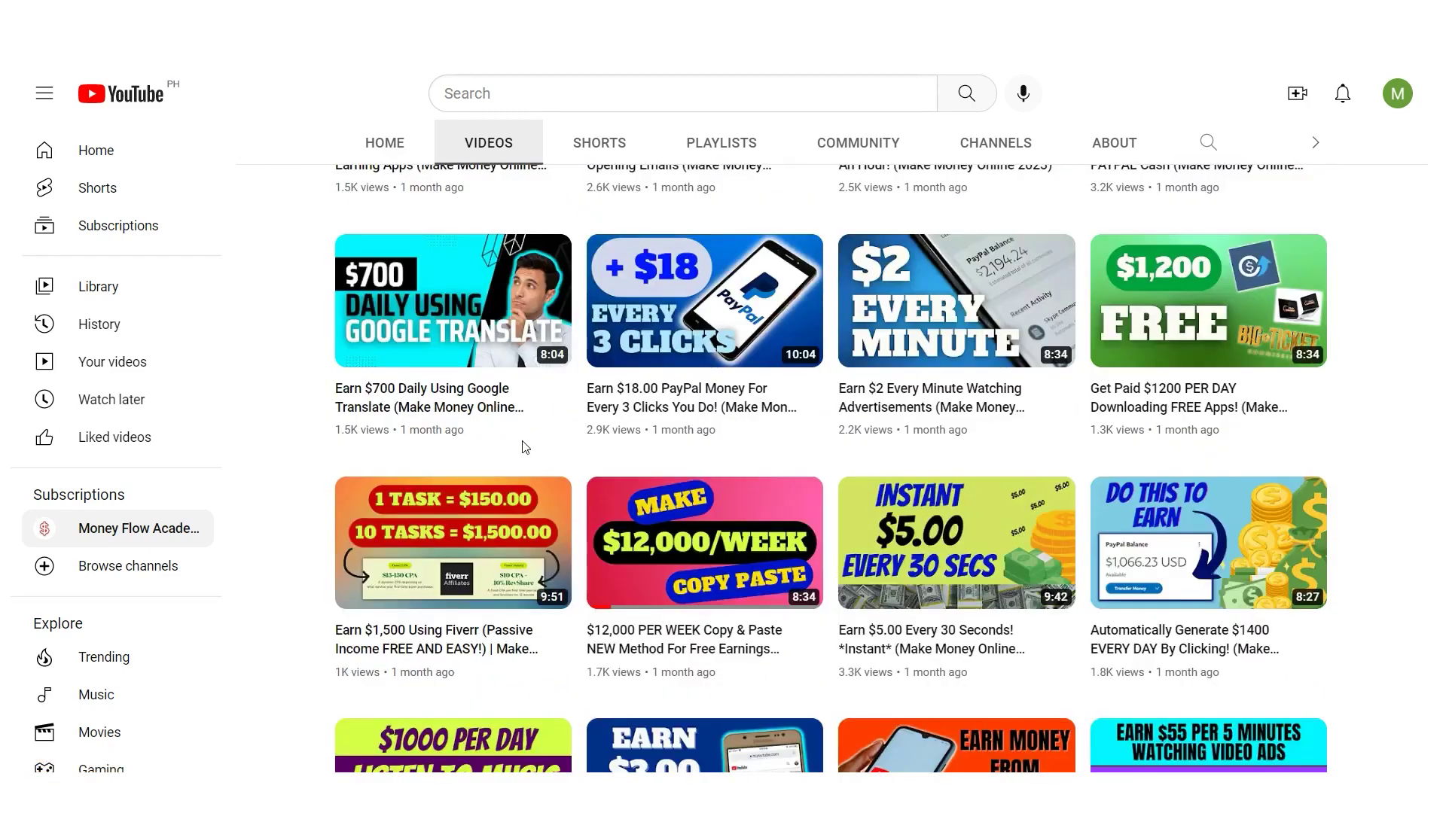
{"action": "scroll", "coordinate": [525, 447], "scroll_direction": "up", "scroll_amount": 2}
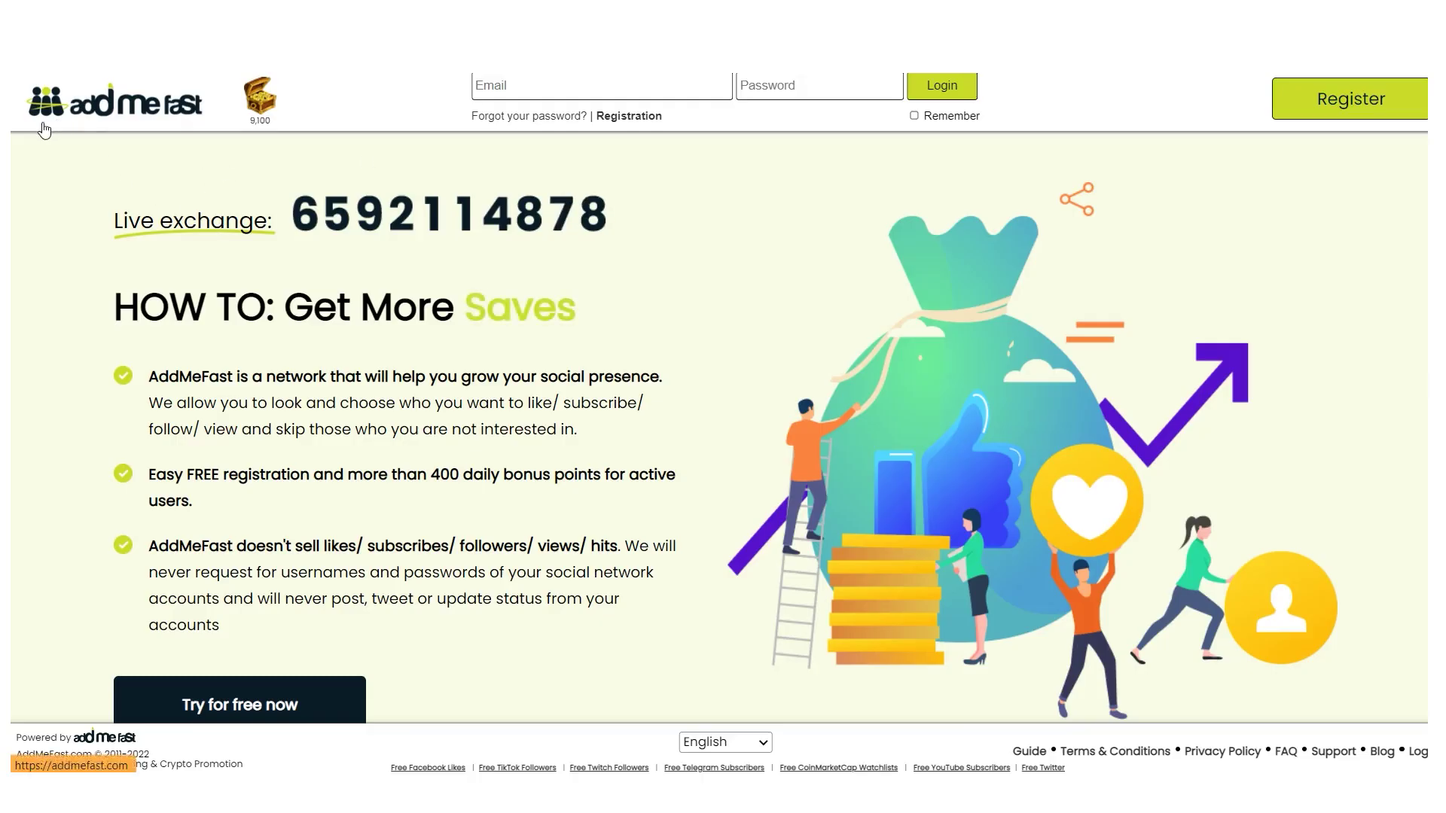
Zoom the landing page in and back, highlighting the 'HOW TO: Get More Fans' heading
{"action": "key", "text": "ctrl+plus"}
{"action": "key", "text": "ctrl+plus"}
{"action": "key", "text": "ctrl+plus"}
{"action": "key", "text": "ctrl+plus"}
{"action": "key", "text": "ctrl+plus"}
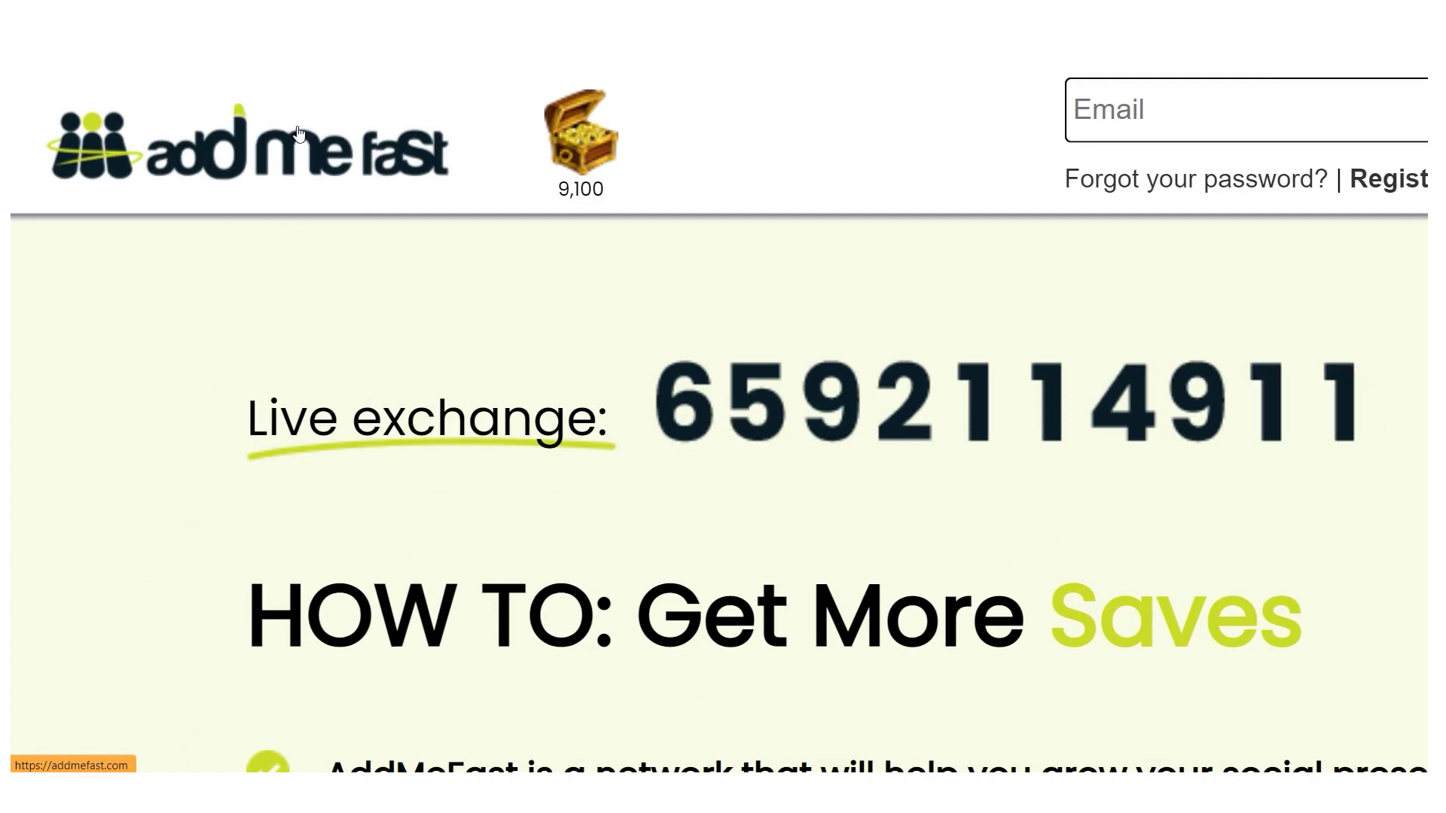
{"action": "key", "text": "ctrl+minus"}
{"action": "key", "text": "ctrl+minus"}
{"action": "key", "text": "ctrl+minus"}
{"action": "key", "text": "ctrl+minus"}
{"action": "key", "text": "ctrl+minus"}
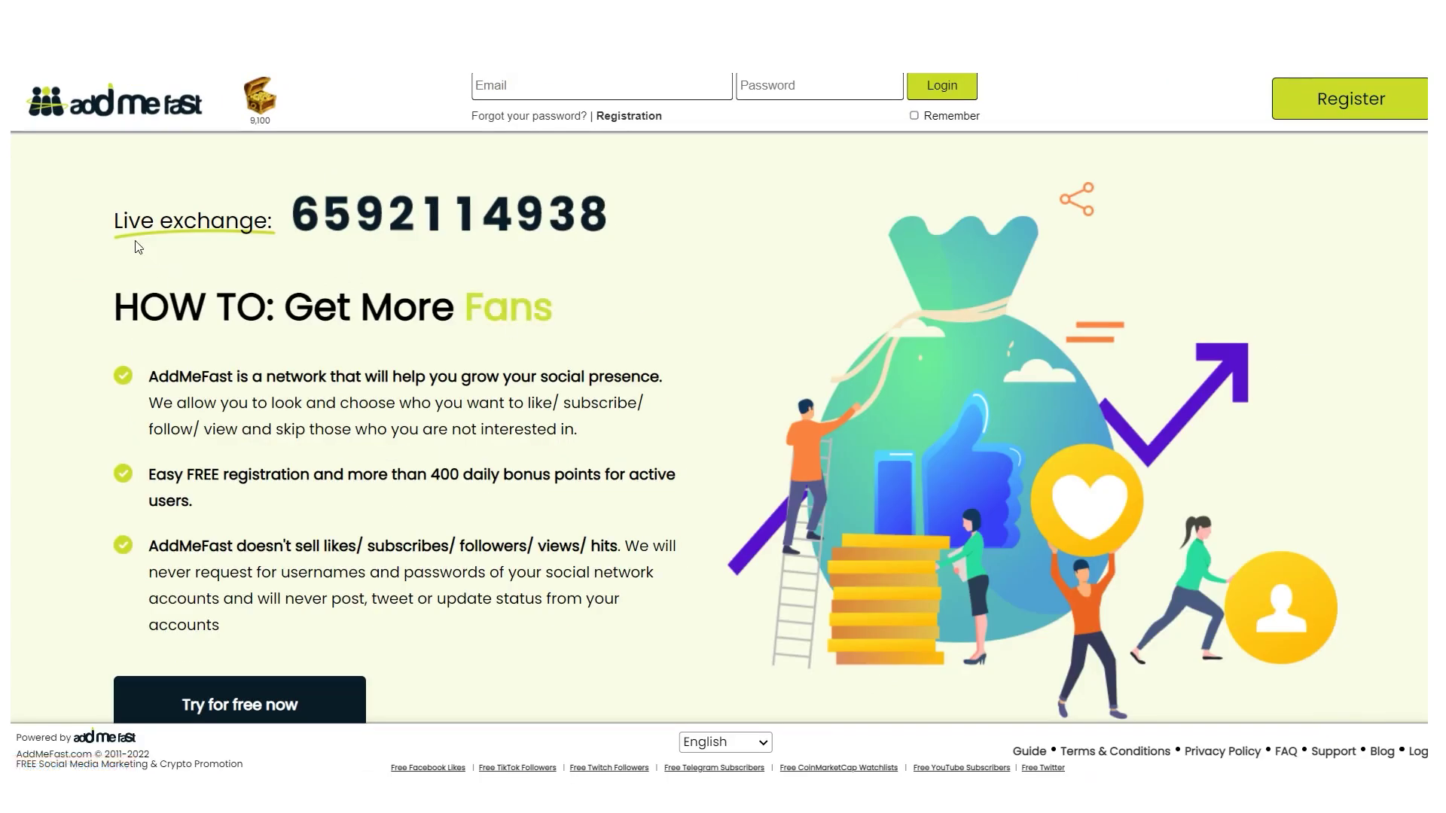
{"action": "left_click_drag", "start_coordinate": [98, 308], "coordinate": [574, 299]}
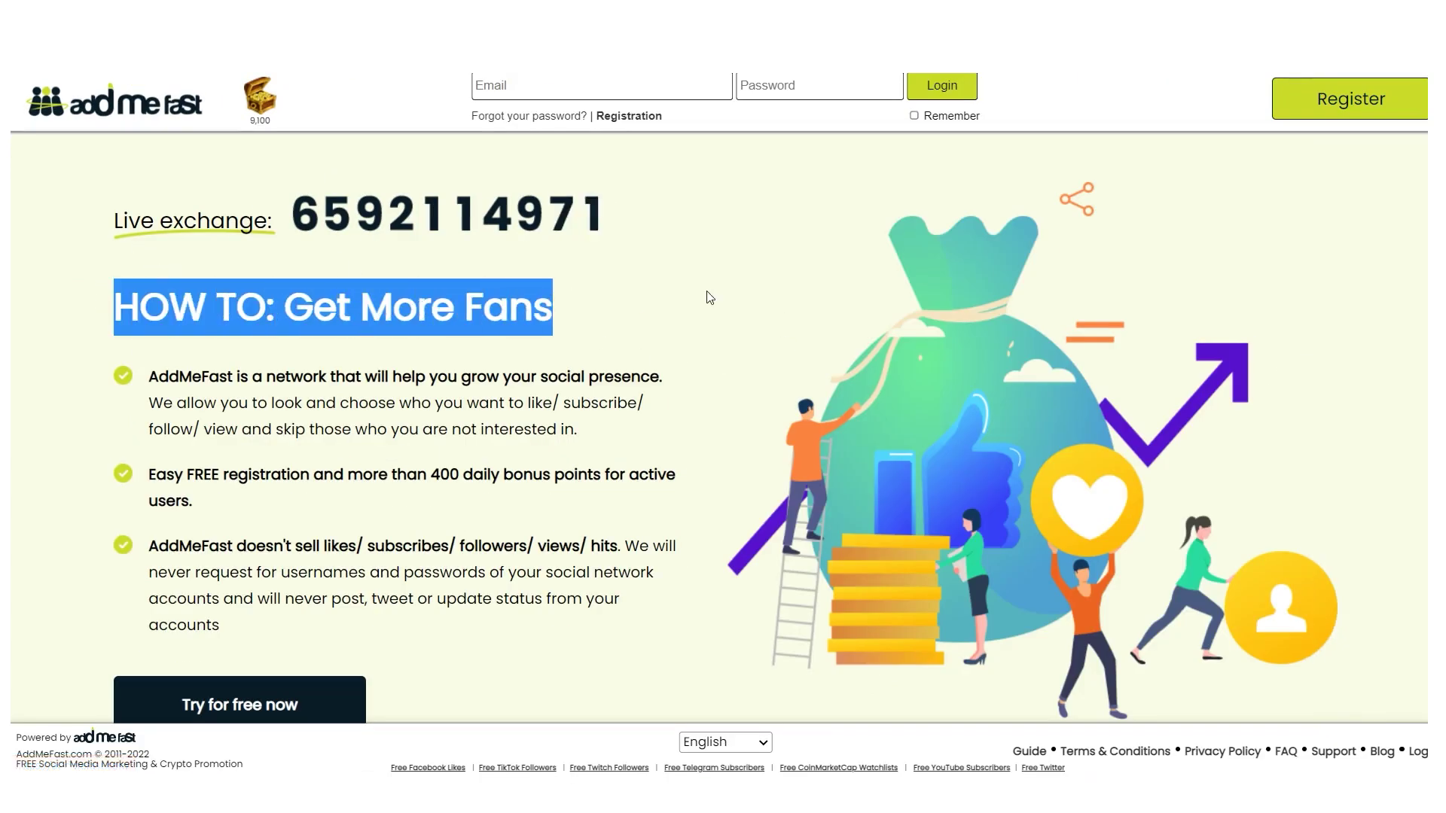
{"action": "left_click", "coordinate": [638, 358]}
Scroll down the landing page and choose Try for free now to reach registration
{"action": "scroll", "coordinate": [604, 322], "scroll_direction": "down", "scroll_amount": 3}
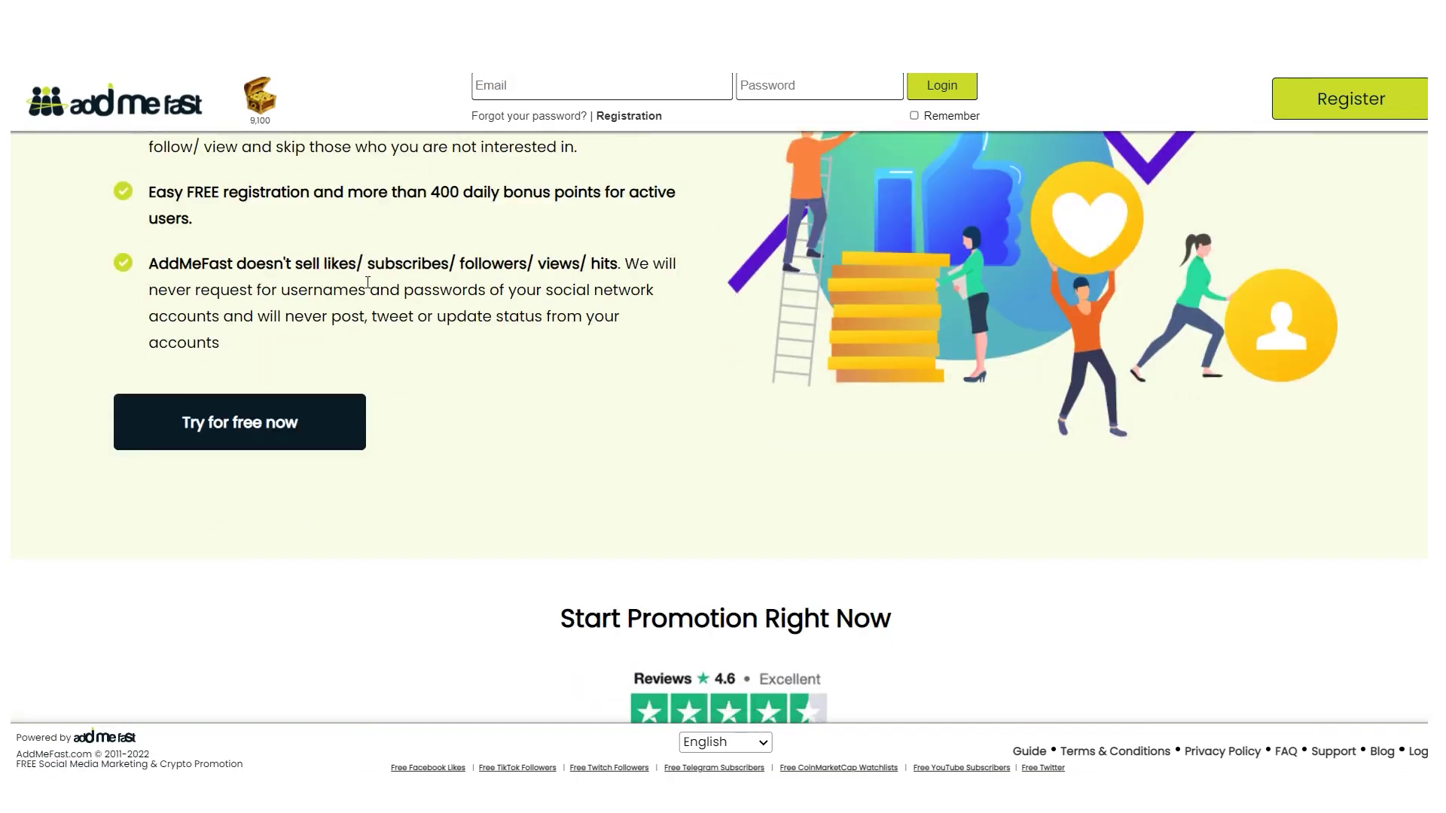
{"action": "scroll", "coordinate": [756, 284], "scroll_direction": "down", "scroll_amount": 6}
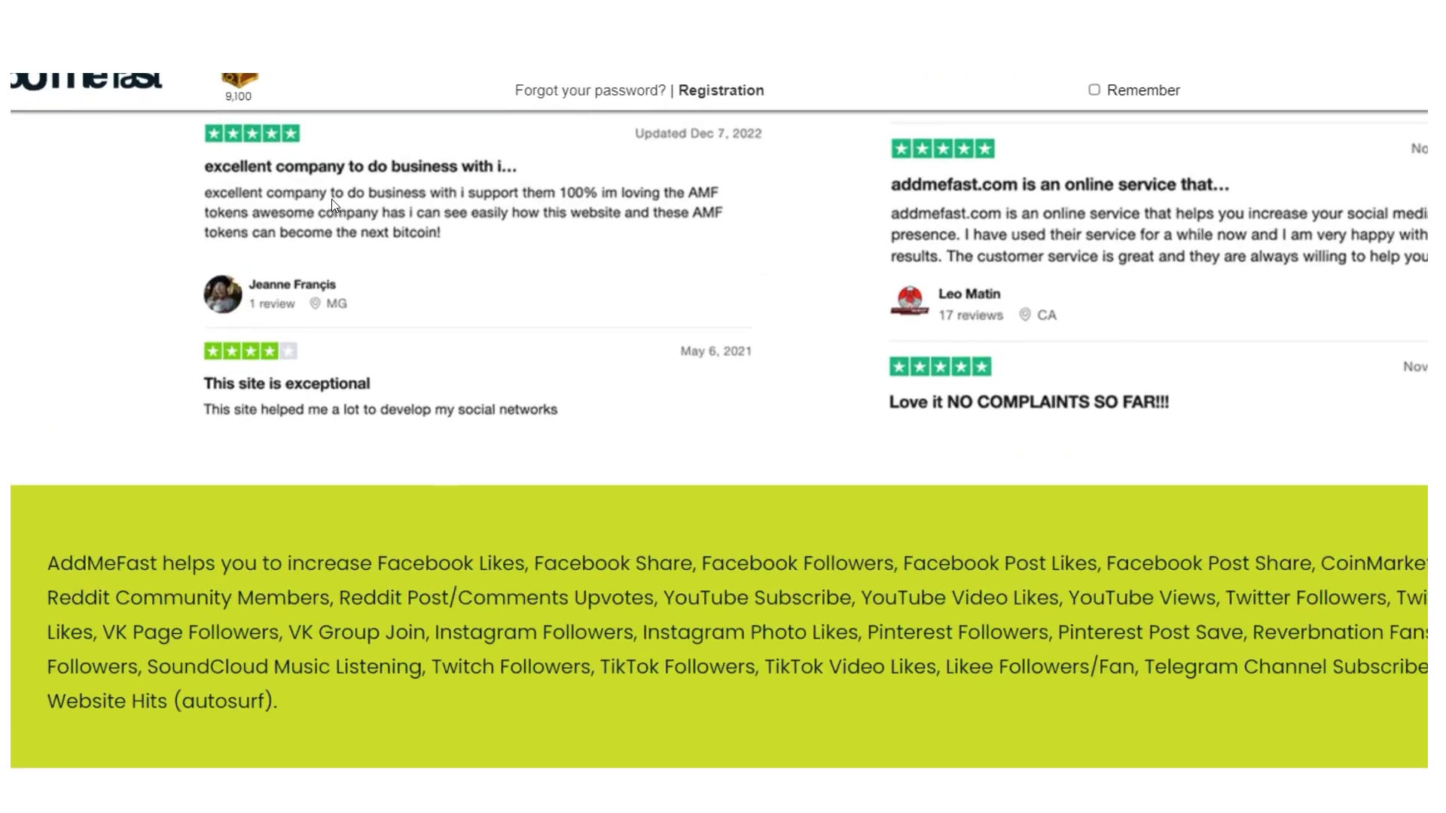
{"action": "scroll", "coordinate": [475, 310], "scroll_direction": "down", "scroll_amount": 1}
{"action": "scroll", "coordinate": [475, 310], "scroll_direction": "up", "scroll_amount": 10}
{"action": "scroll", "coordinate": [492, 385], "scroll_direction": "down", "scroll_amount": 2}
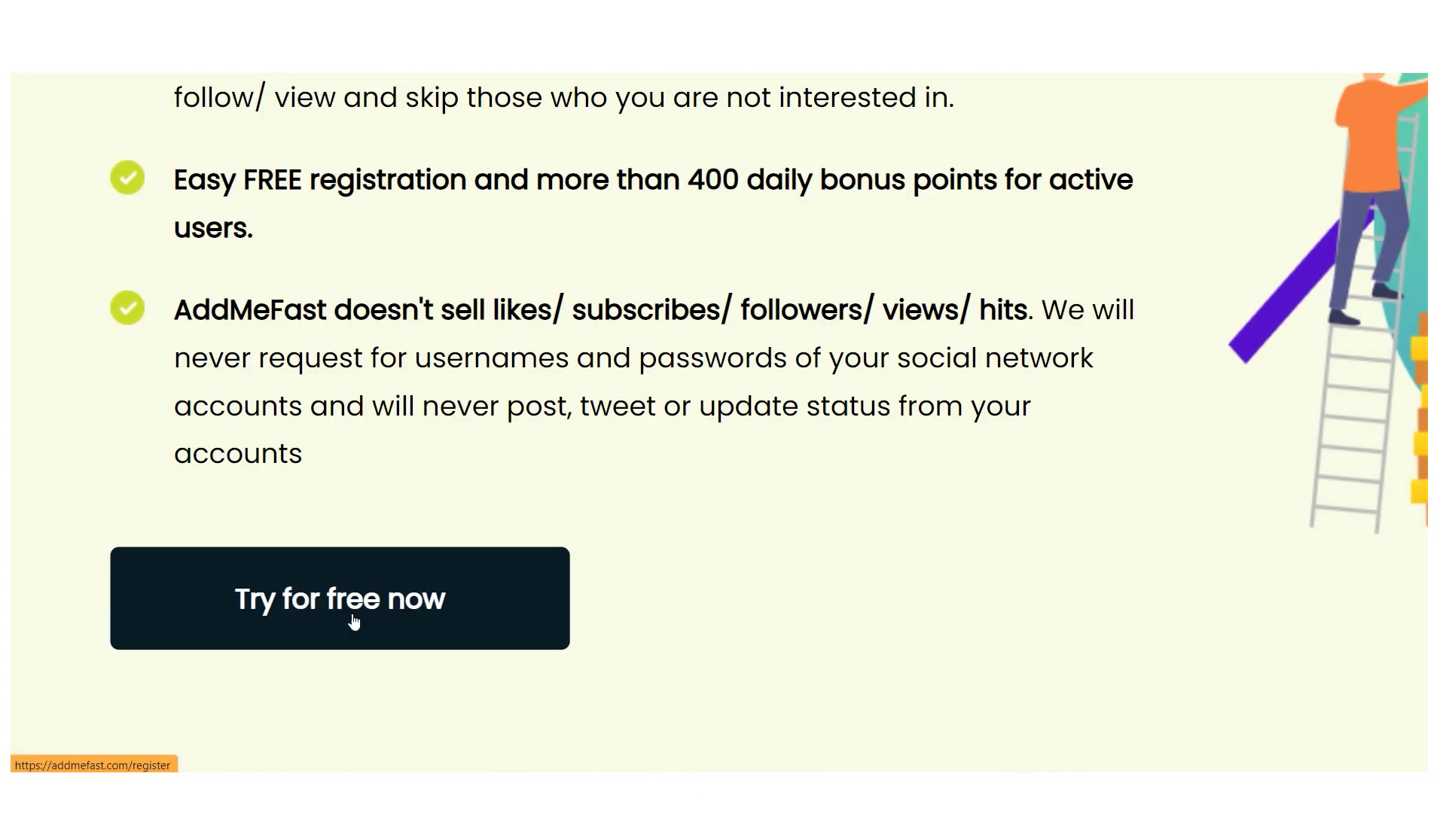
{"action": "left_click", "coordinate": [354, 622]}
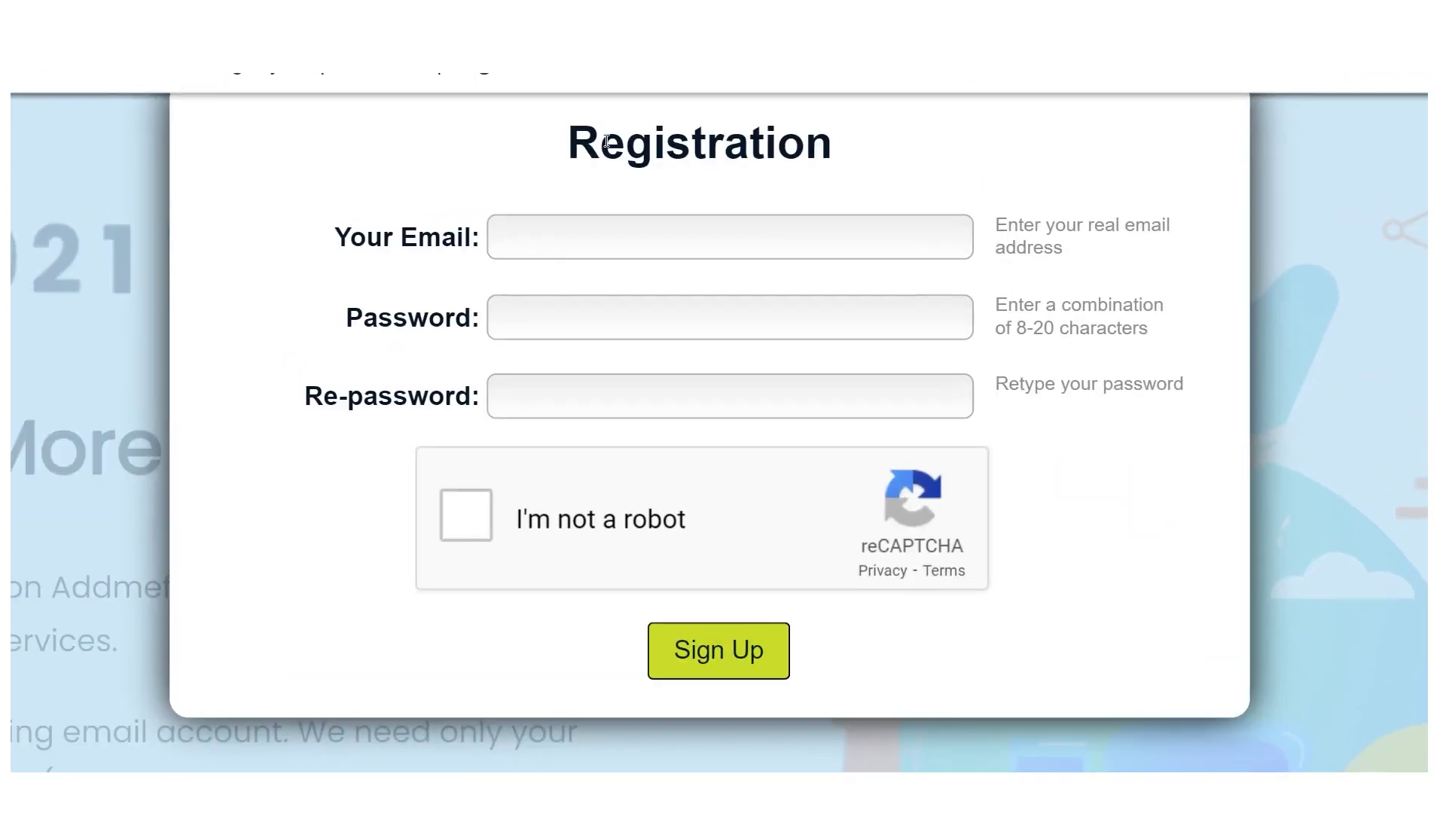
Highlight the Registration heading, Your Email label and Re-password hint on the form
{"action": "double_click", "coordinate": [661, 159]}
{"action": "left_click_drag", "start_coordinate": [325, 238], "coordinate": [476, 245]}
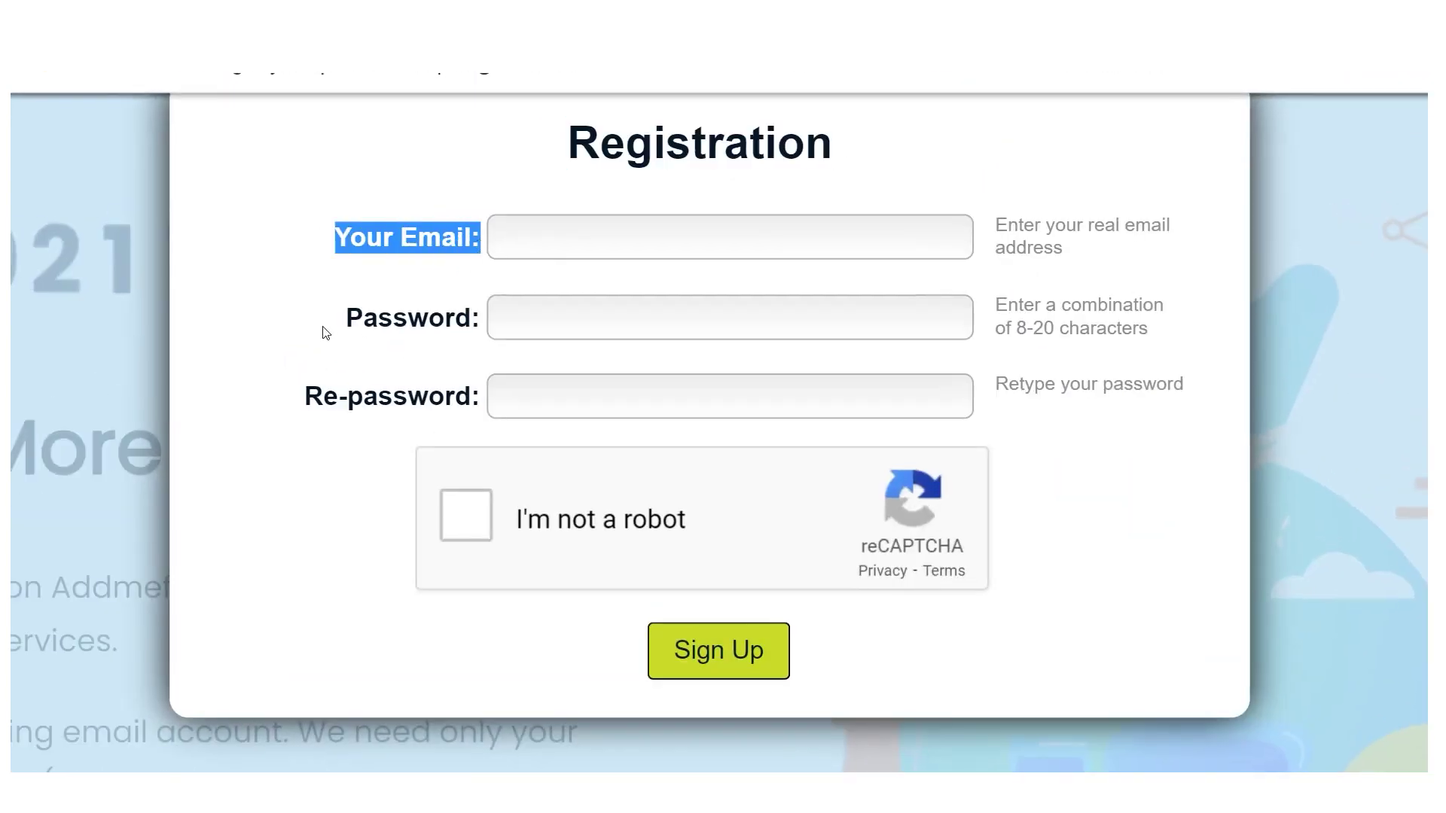
{"action": "left_click_drag", "start_coordinate": [387, 422], "coordinate": [564, 513]}
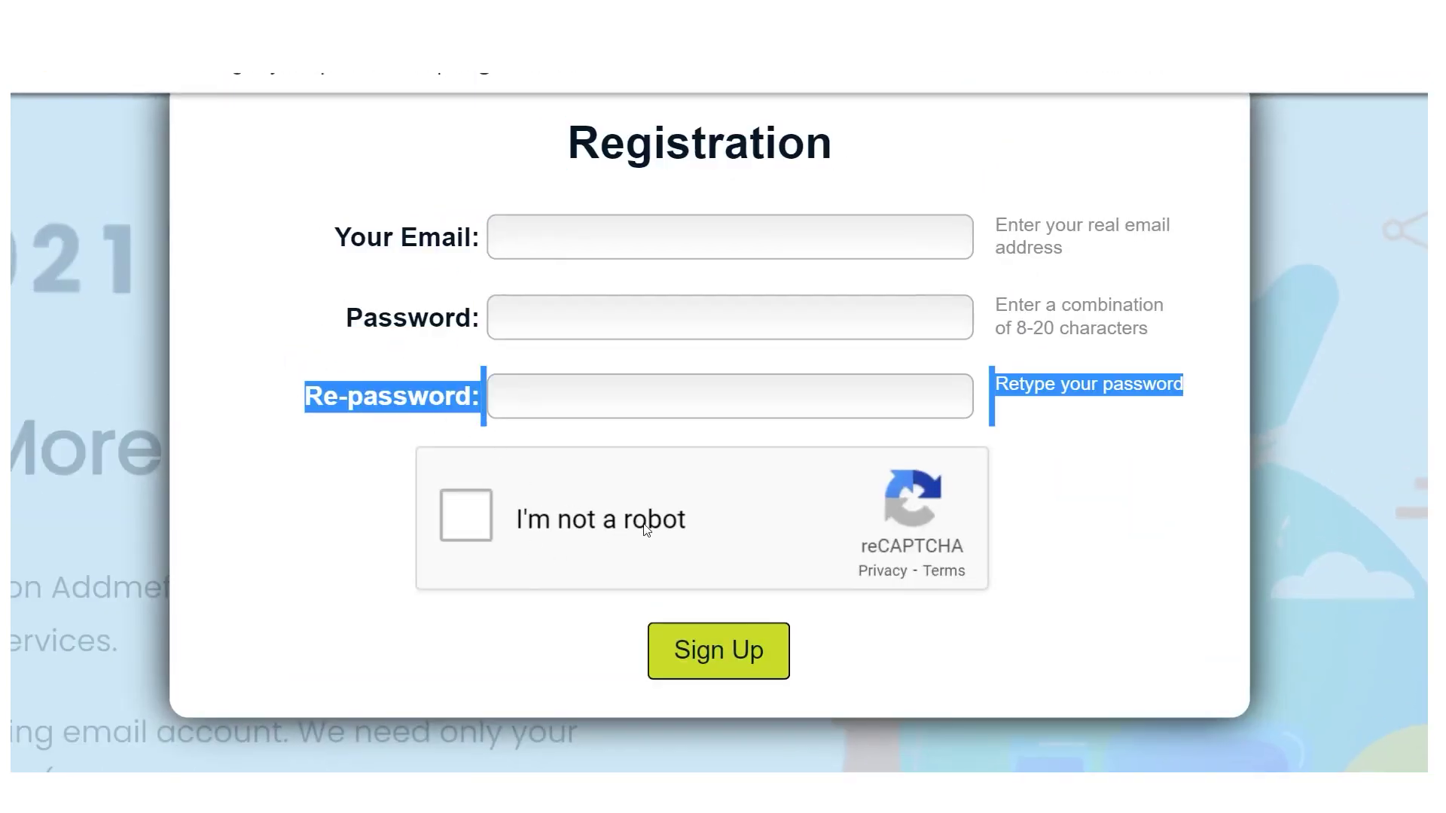
{"action": "left_click", "coordinate": [487, 659]}
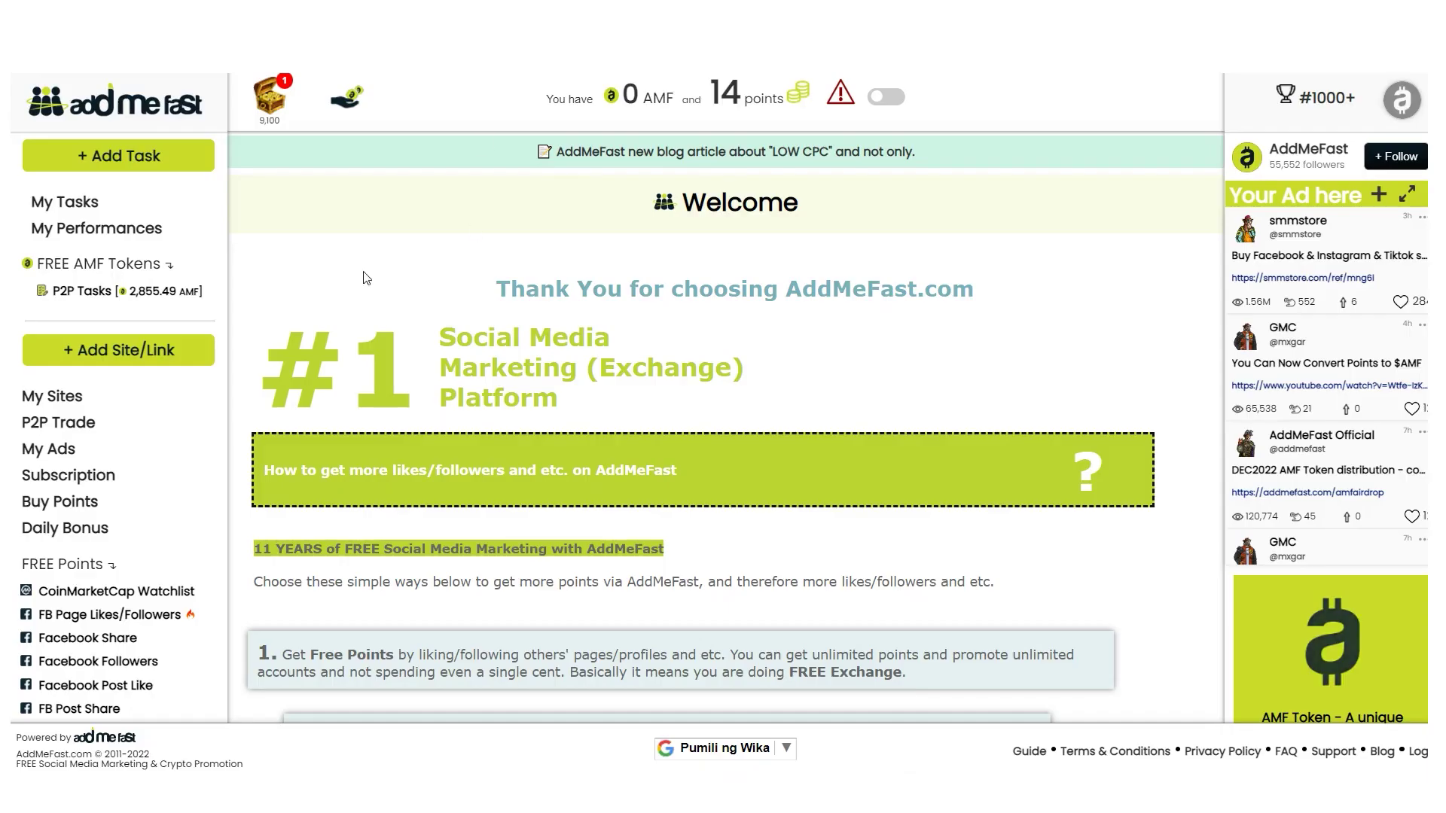
{"action": "left_click_drag", "start_coordinate": [520, 283], "coordinate": [966, 290]}
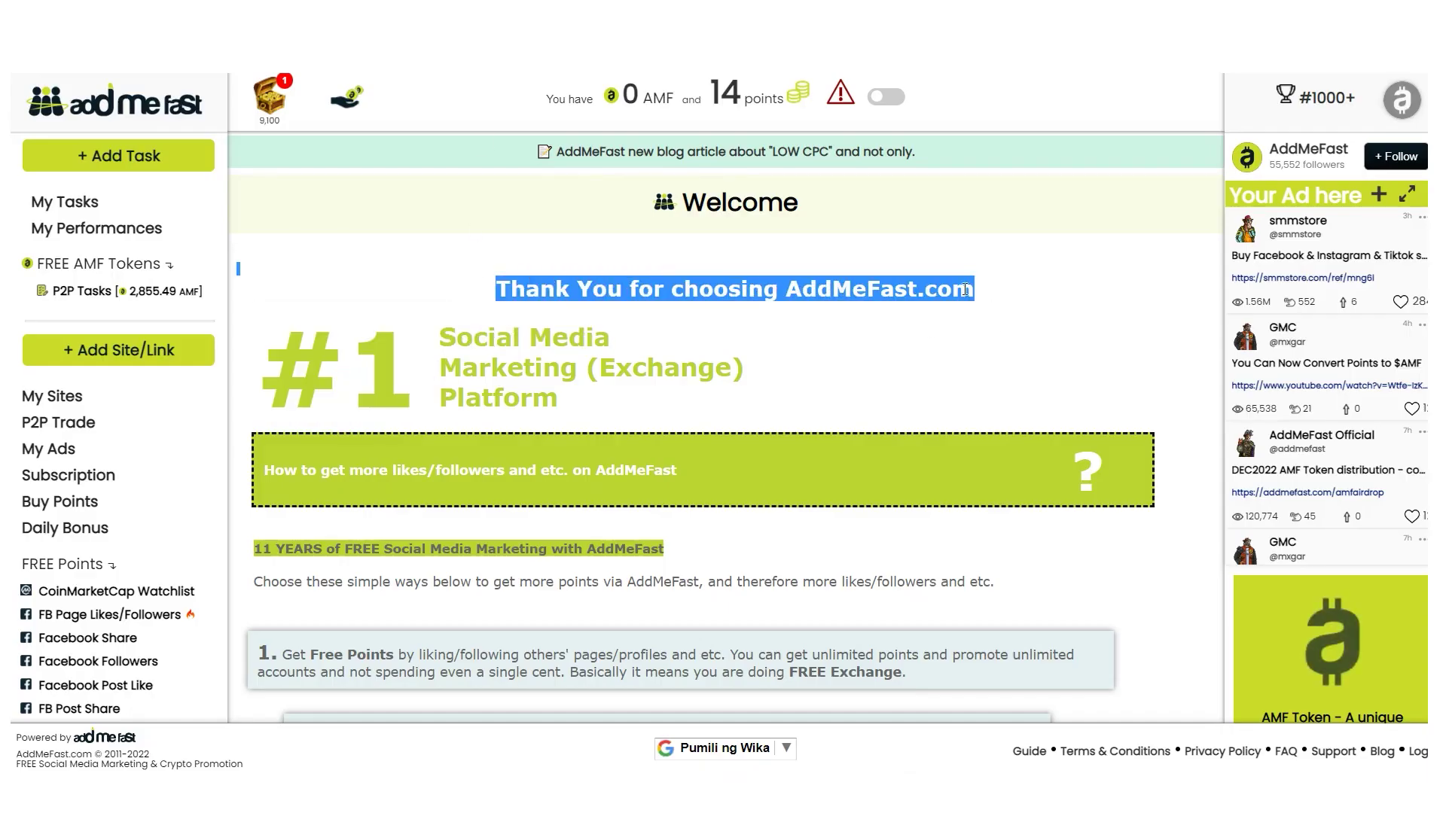
{"action": "left_click", "coordinate": [895, 375]}
{"action": "scroll", "coordinate": [38, 423], "scroll_direction": "down", "scroll_amount": 7}
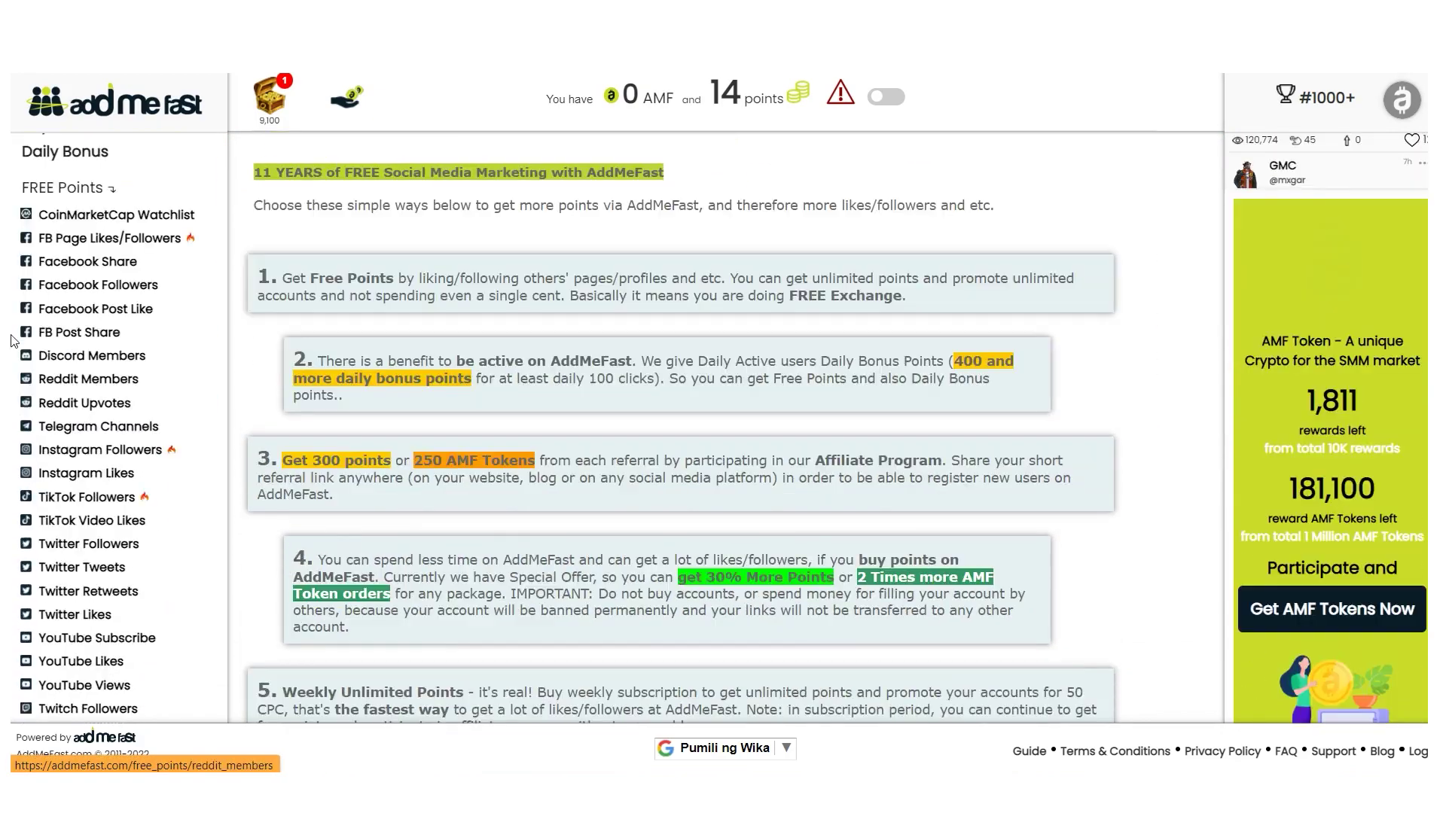
{"action": "scroll", "coordinate": [33, 362], "scroll_direction": "up", "scroll_amount": 4}
{"action": "scroll", "coordinate": [161, 423], "scroll_direction": "down", "scroll_amount": 3}
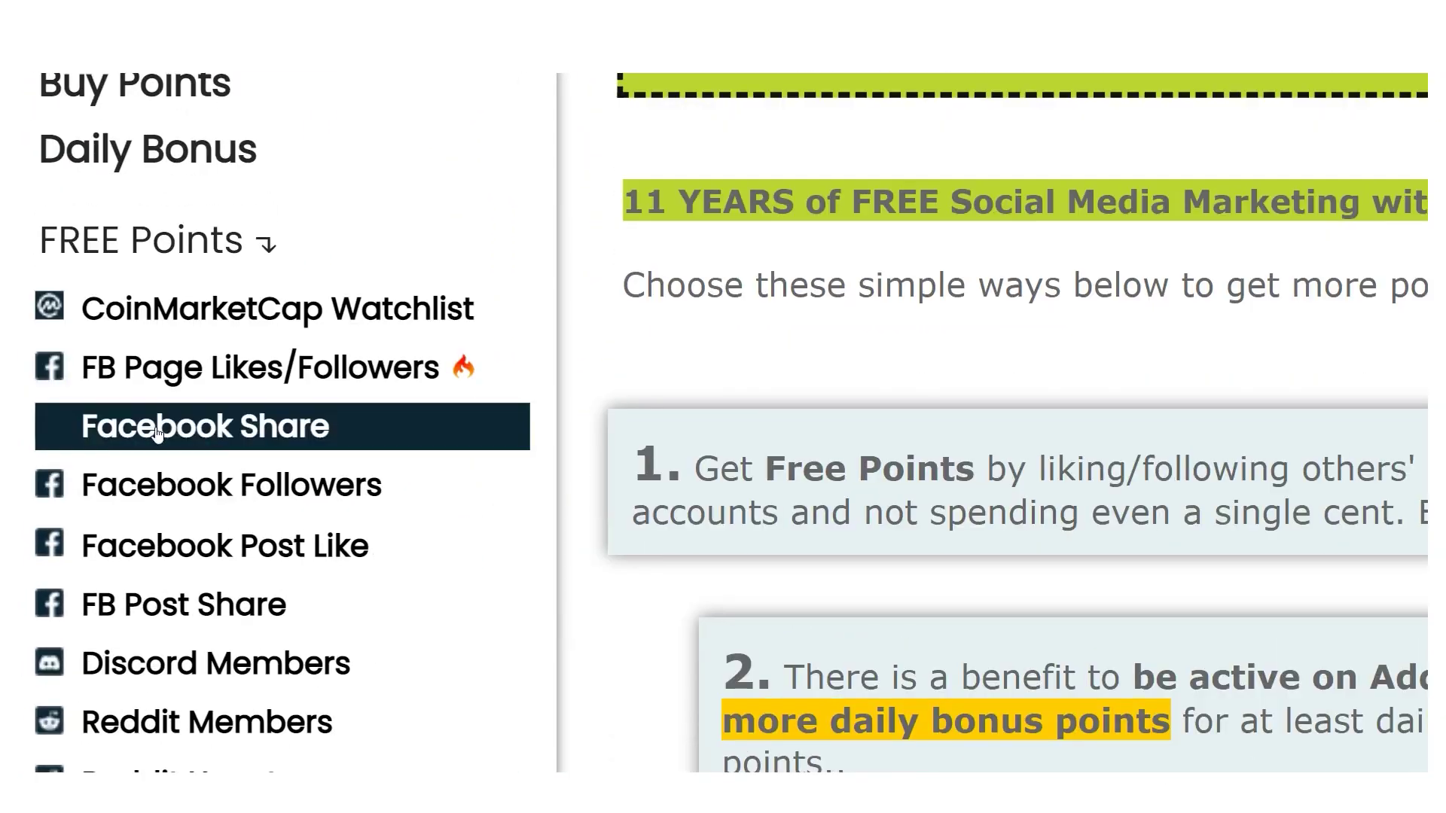
{"action": "scroll", "coordinate": [200, 458], "scroll_direction": "down", "scroll_amount": 2}
{"action": "scroll", "coordinate": [236, 318], "scroll_direction": "down", "scroll_amount": 10}
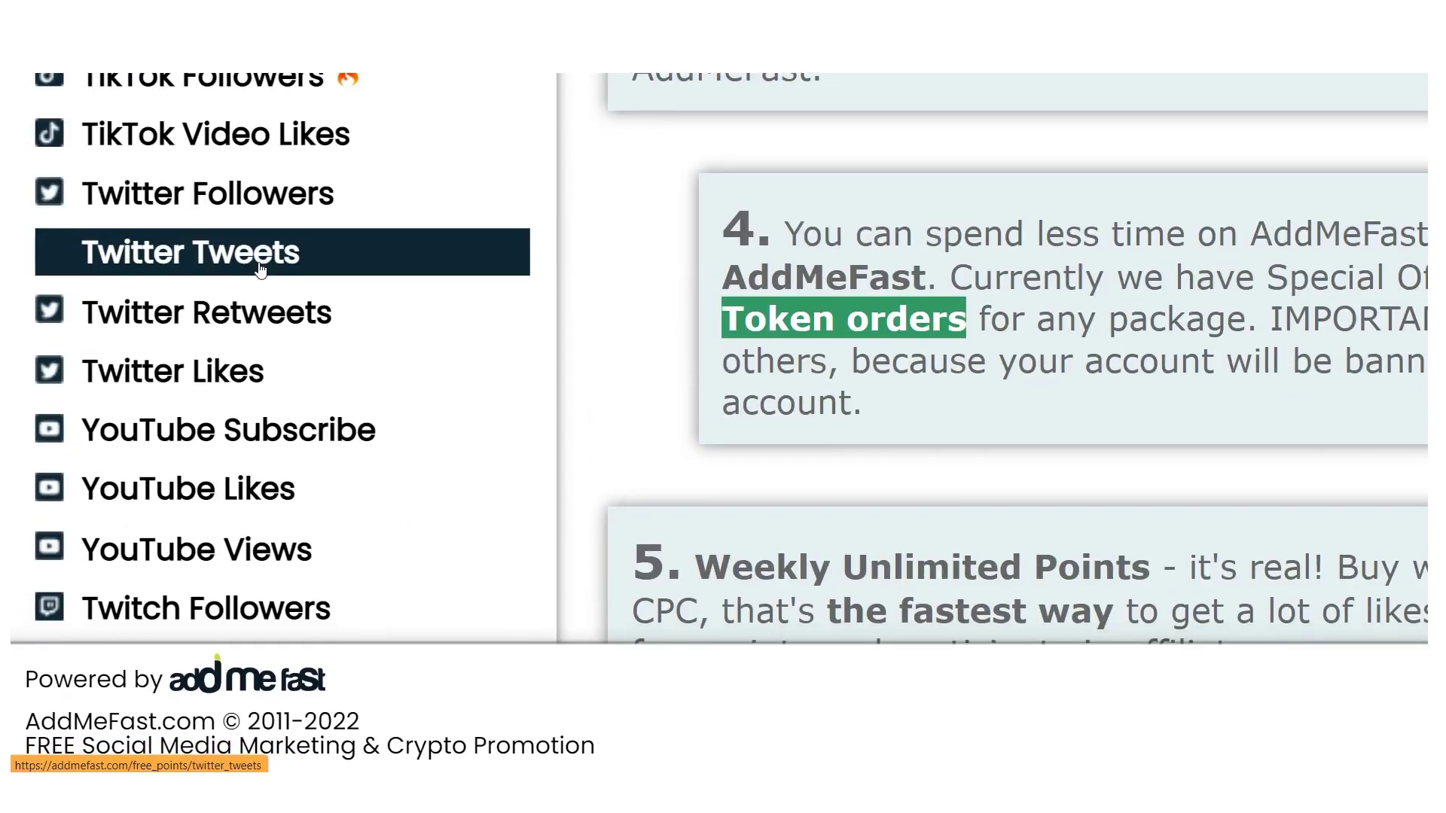
{"action": "scroll", "coordinate": [265, 306], "scroll_direction": "down", "scroll_amount": 3}
{"action": "scroll", "coordinate": [286, 241], "scroll_direction": "up", "scroll_amount": 5}
{"action": "scroll", "coordinate": [290, 241], "scroll_direction": "down", "scroll_amount": 4}
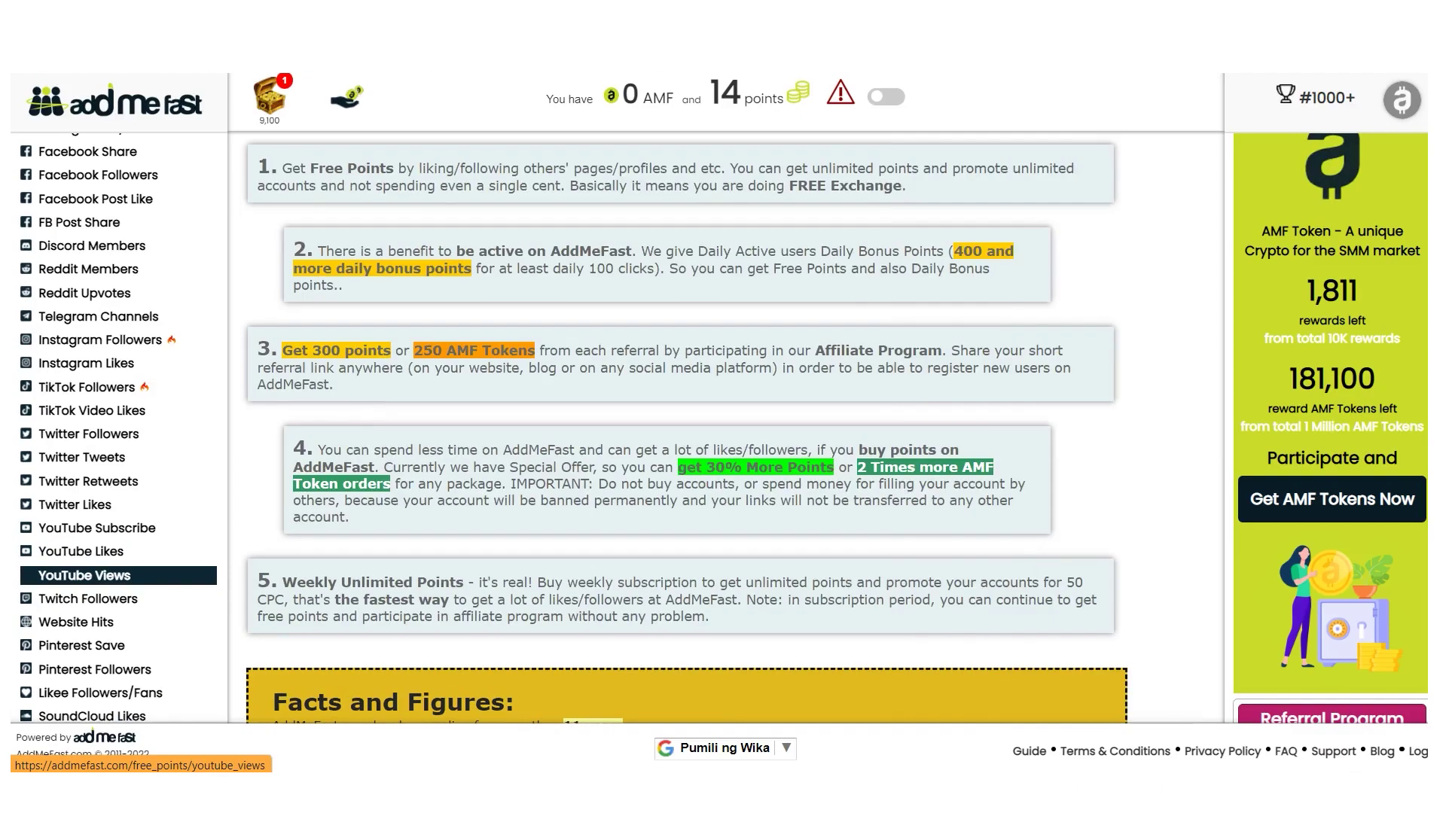
Open the YouTube Views free points page and rotate the birdhouse captcha upright
{"action": "left_click", "coordinate": [341, 462]}
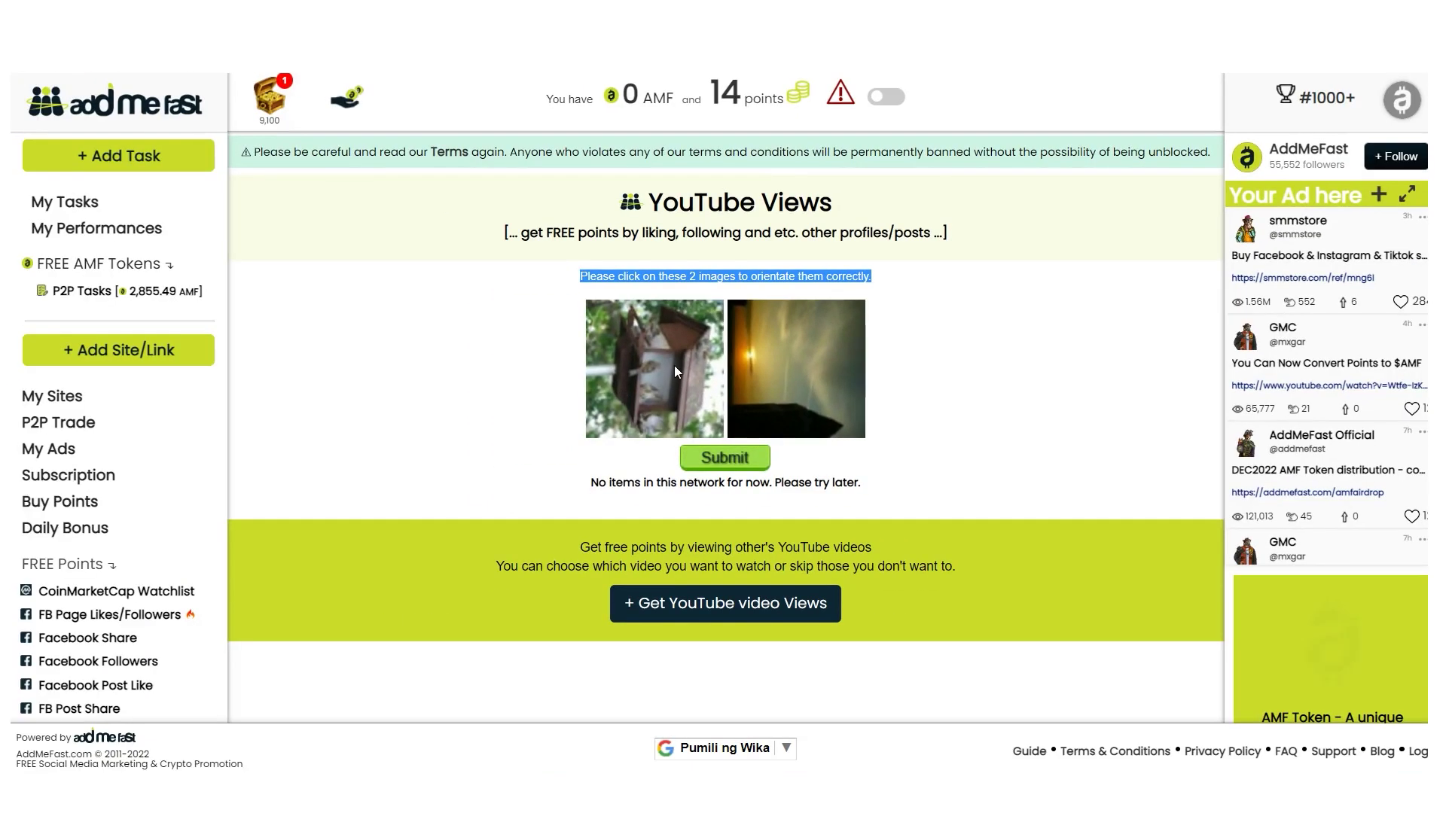
{"action": "left_click", "coordinate": [648, 375]}
{"action": "left_click", "coordinate": [605, 365]}
{"action": "left_click", "coordinate": [613, 372]}
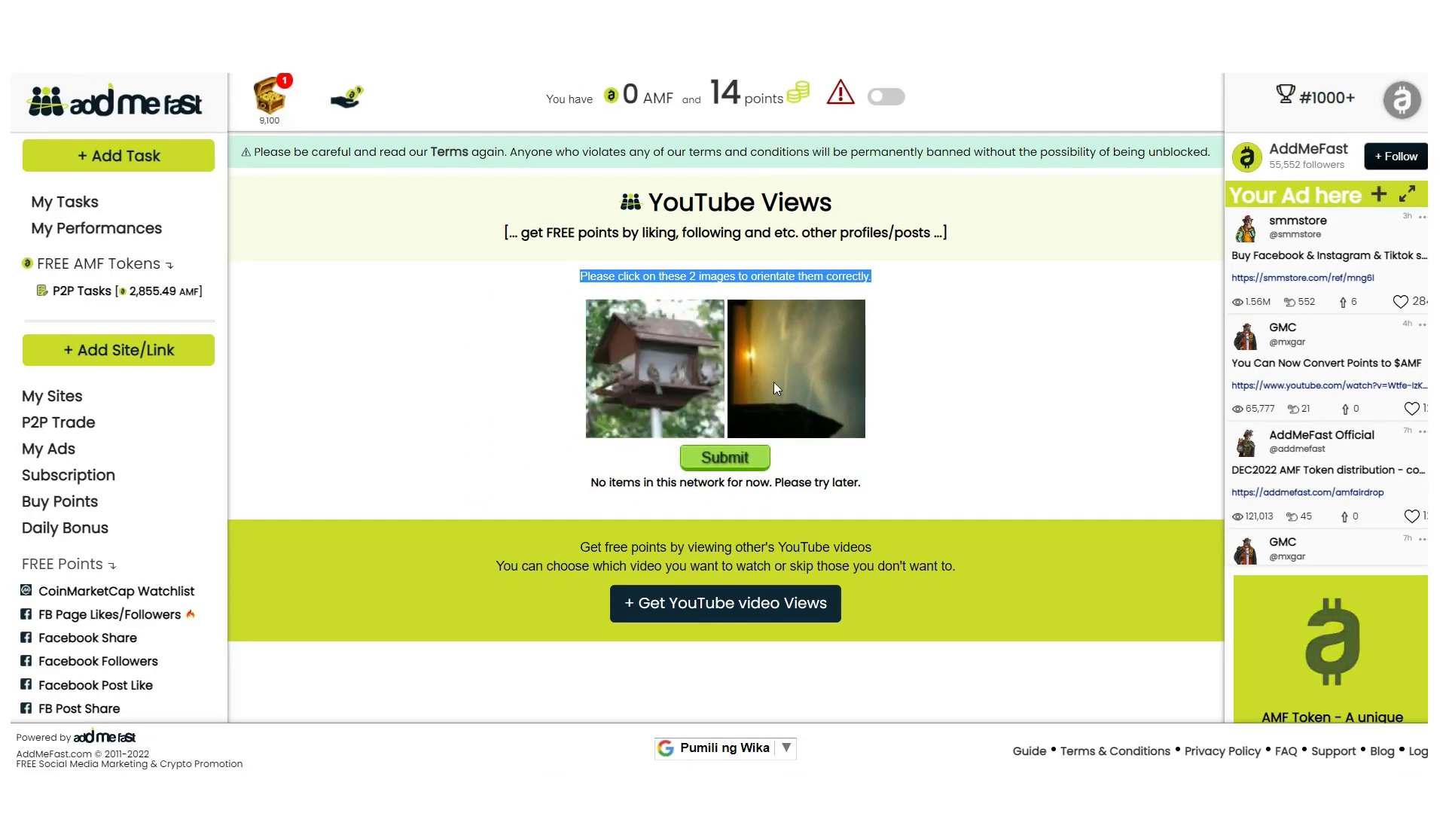
Read the caption about free points and open the YouTube video views page
{"action": "left_click", "coordinate": [984, 387]}
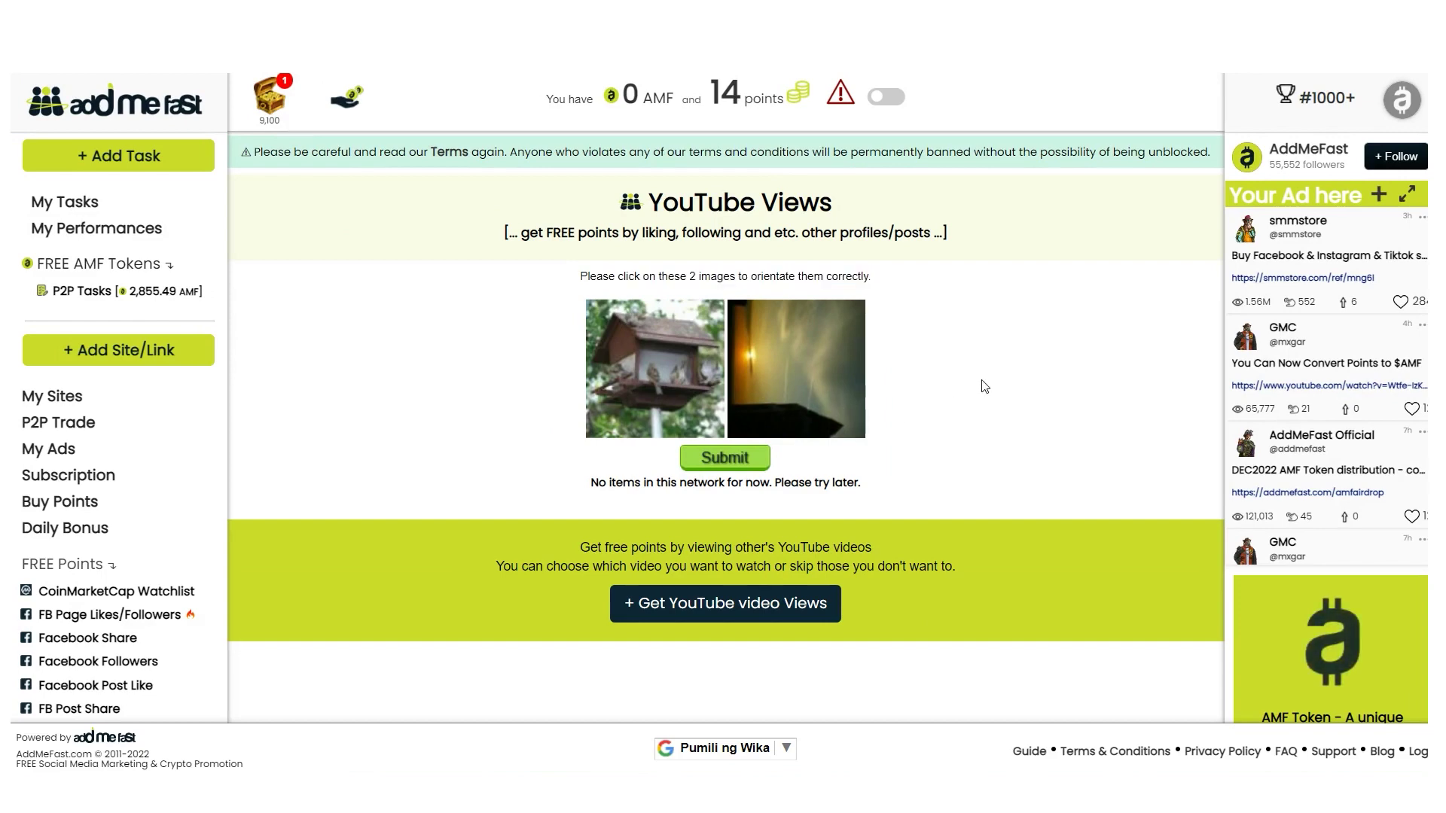
{"action": "scroll", "coordinate": [660, 279], "scroll_direction": "down", "scroll_amount": 3}
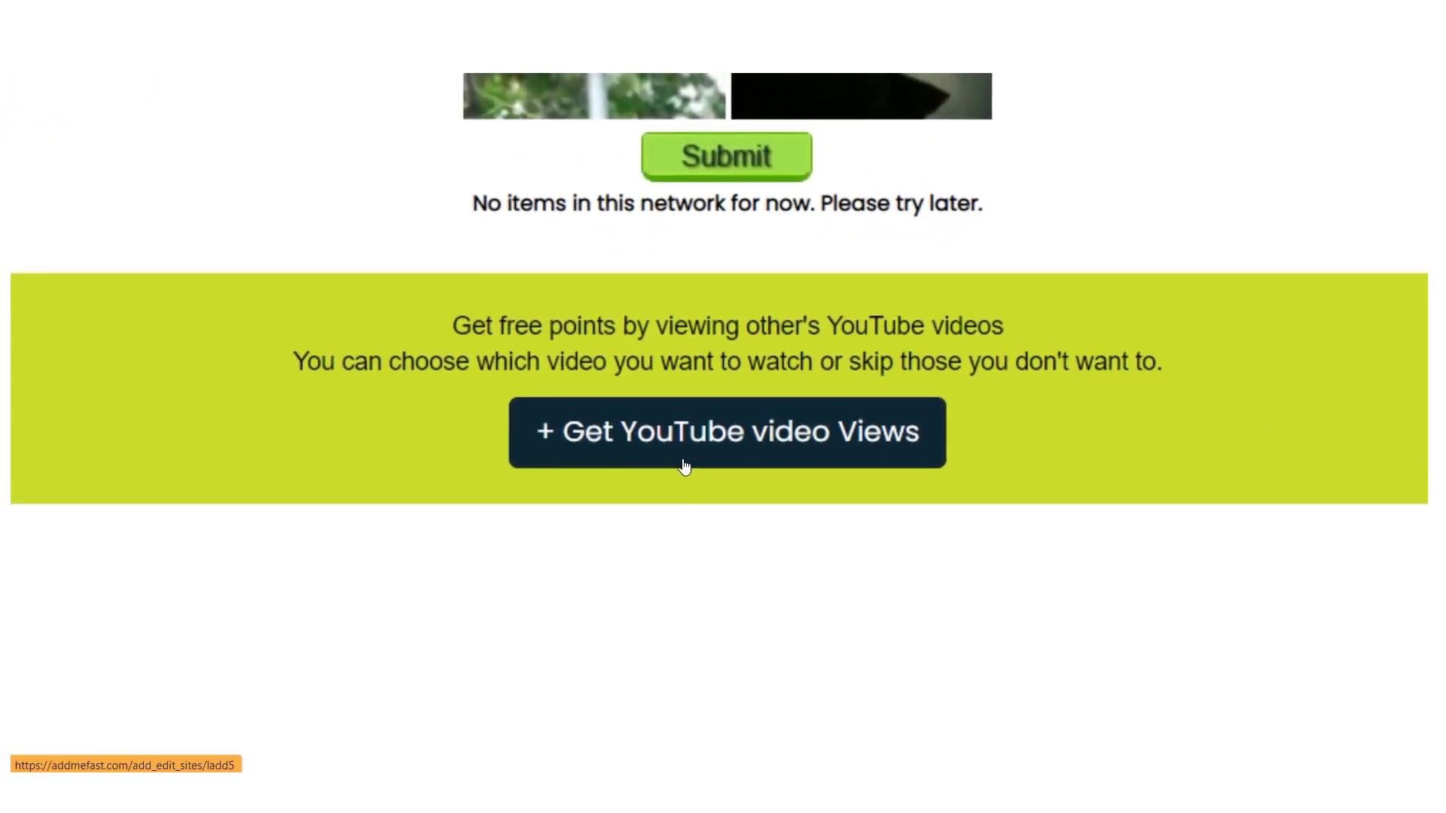
{"action": "left_click_drag", "start_coordinate": [431, 307], "coordinate": [1108, 391]}
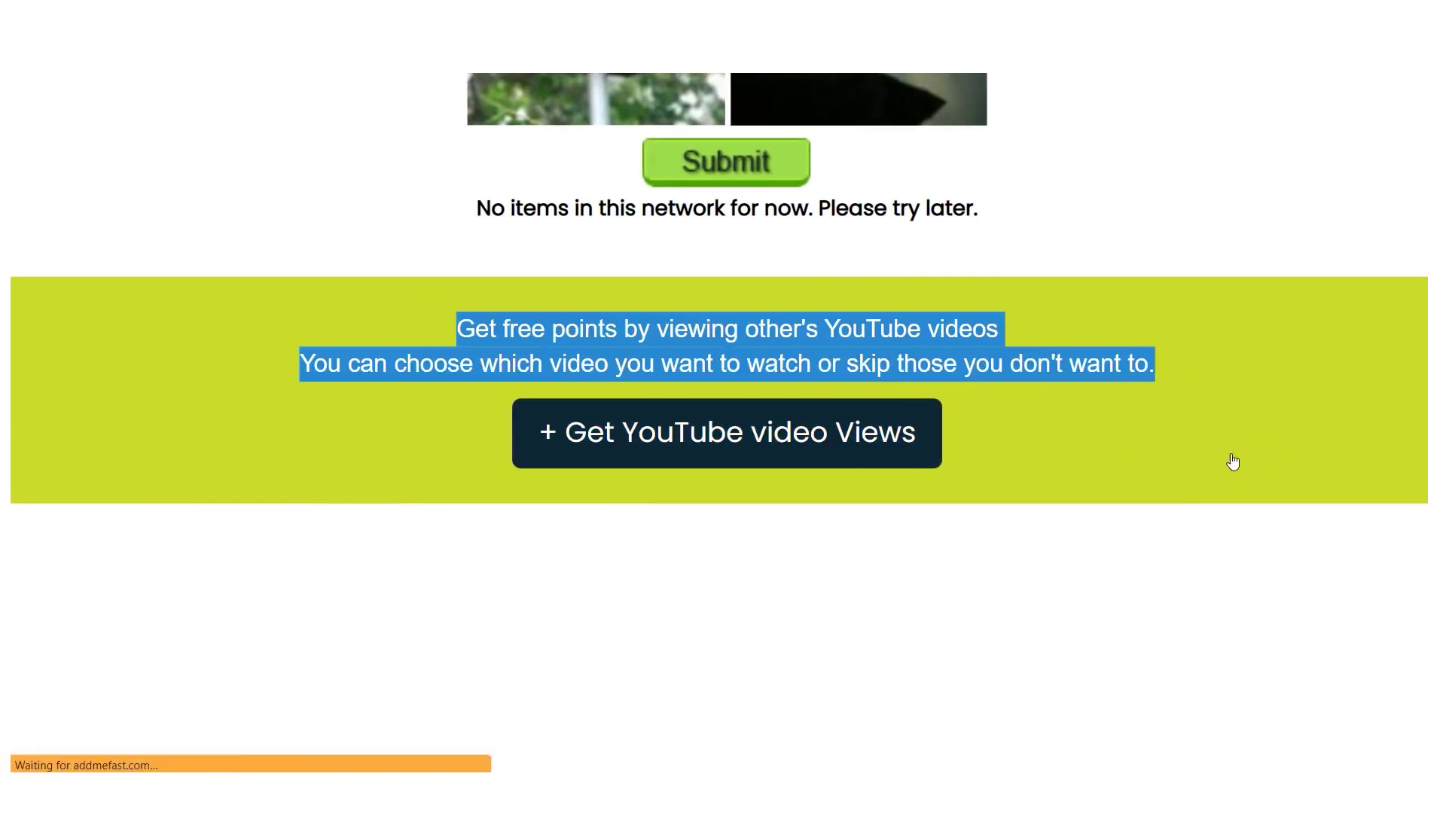
{"action": "left_click", "coordinate": [1058, 319]}
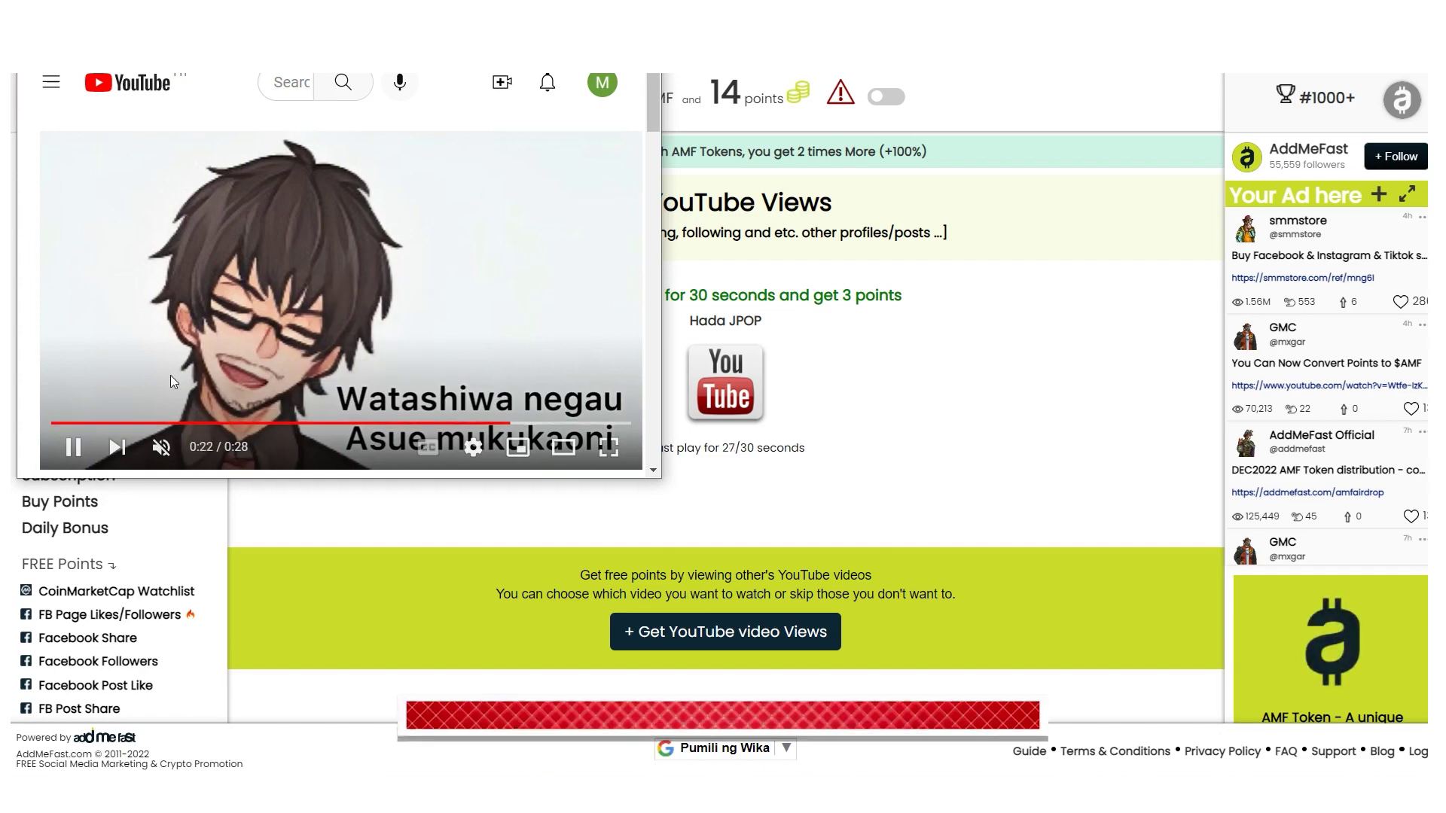
Scroll up while the YouTube video plays in the pop-up for 30 seconds
{"action": "scroll", "coordinate": [229, 416], "scroll_direction": "up", "scroll_amount": 3}
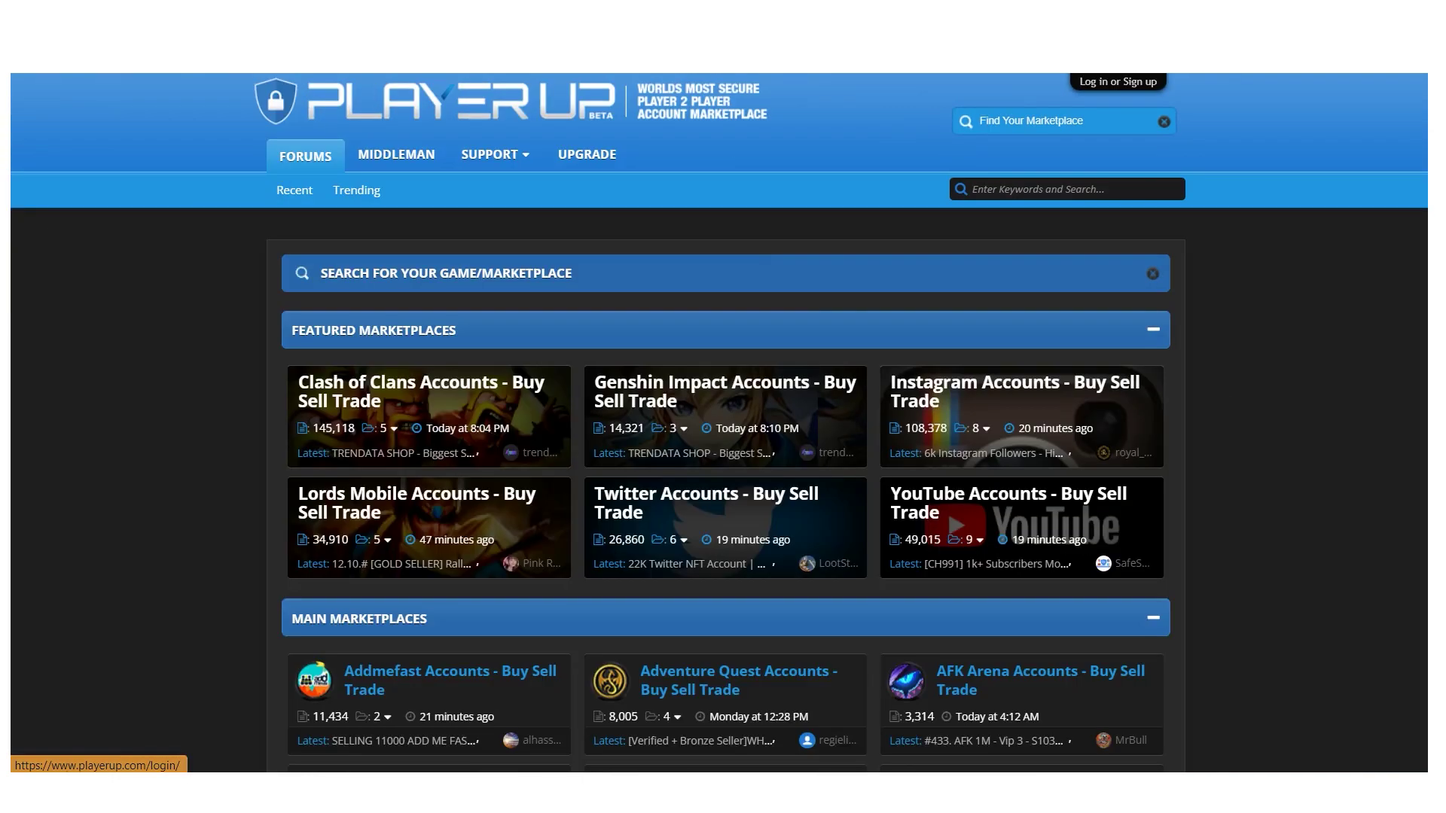
Open PlayerUp's Log in or Sign up page and complete the account registration
{"action": "left_click", "coordinate": [1119, 81]}
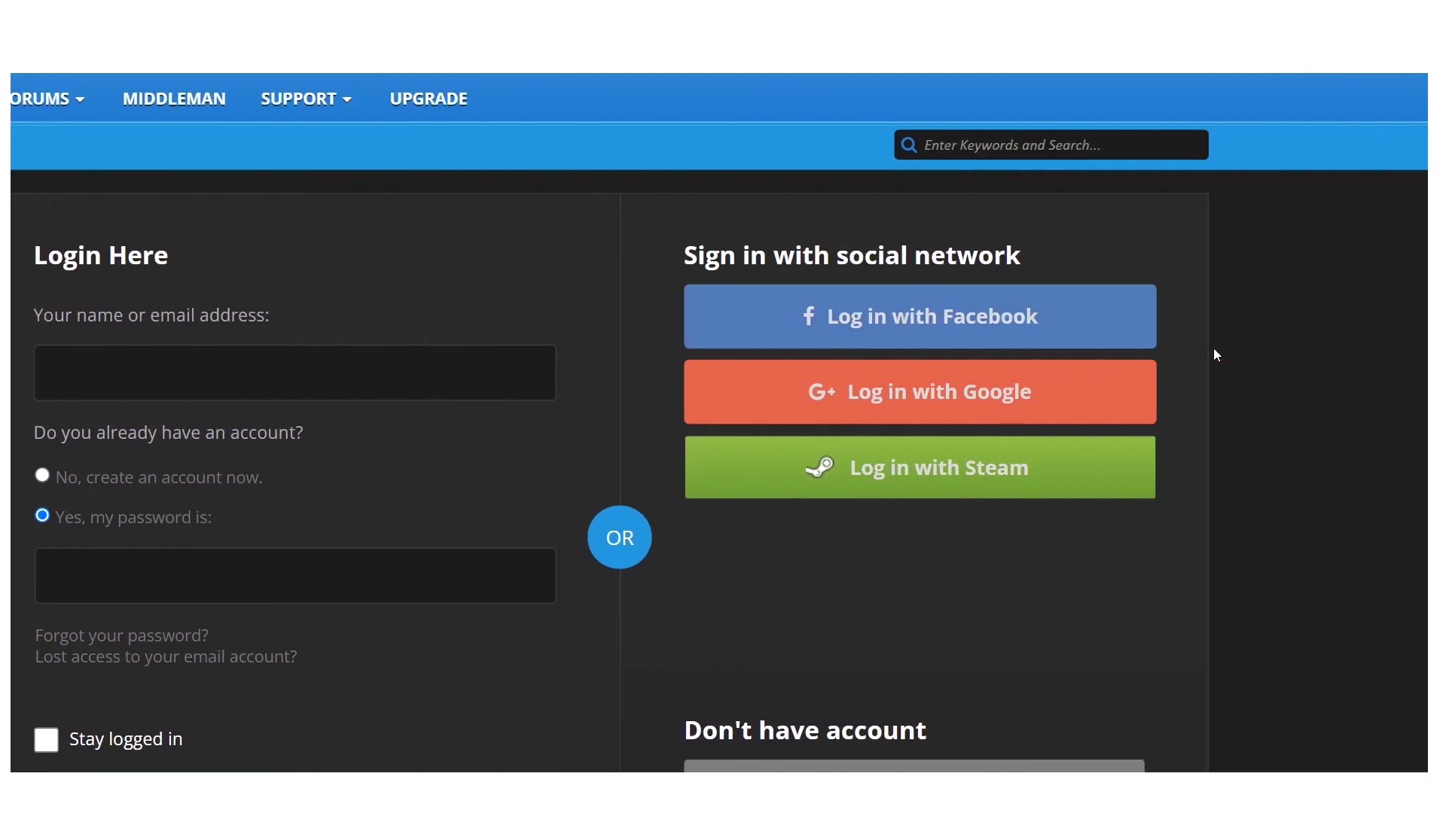
{"action": "scroll", "coordinate": [226, 445], "scroll_direction": "down", "scroll_amount": 2}
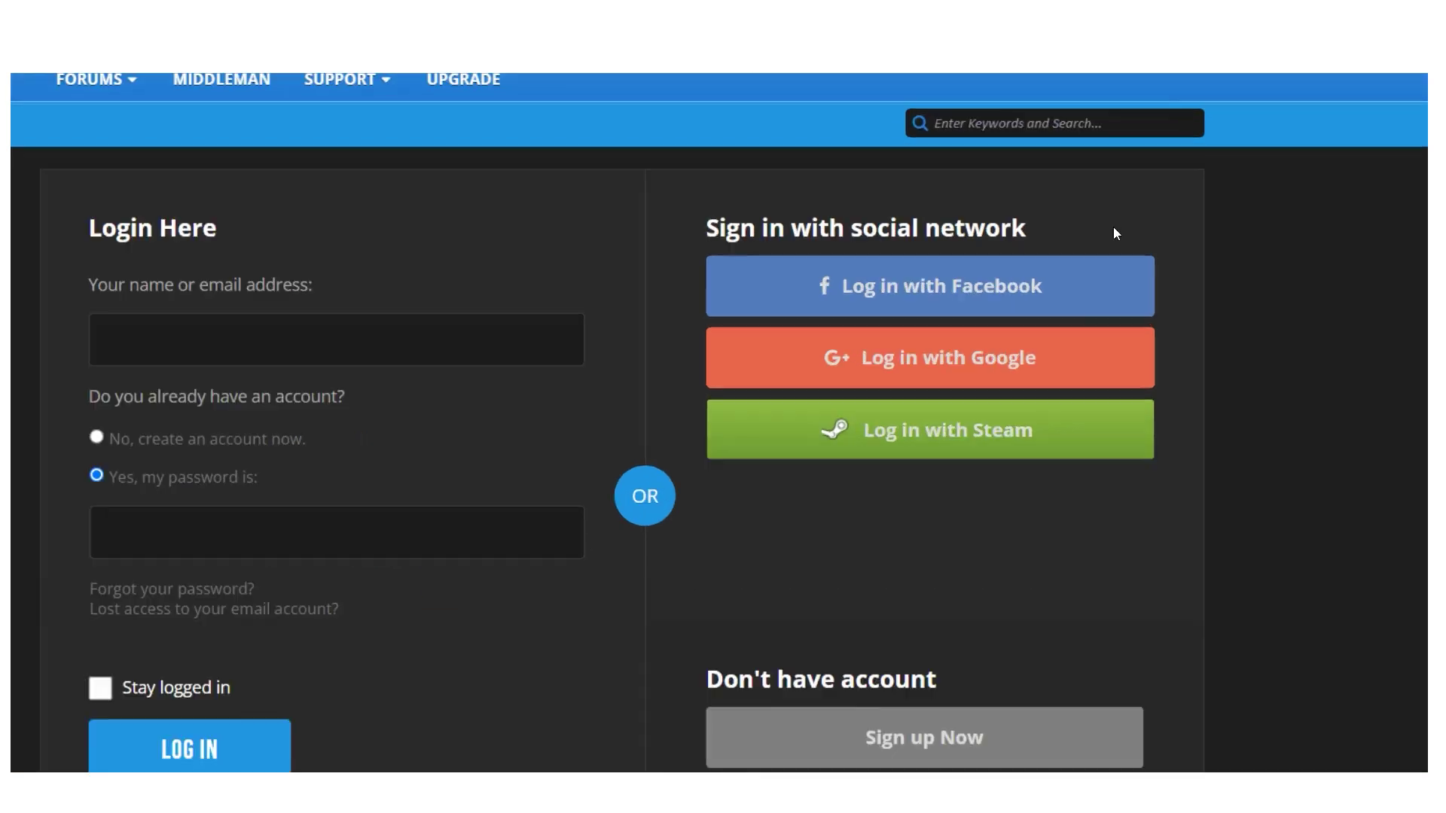
{"action": "left_click_drag", "start_coordinate": [1042, 228], "coordinate": [791, 227]}
{"action": "left_click", "coordinate": [1059, 228]}
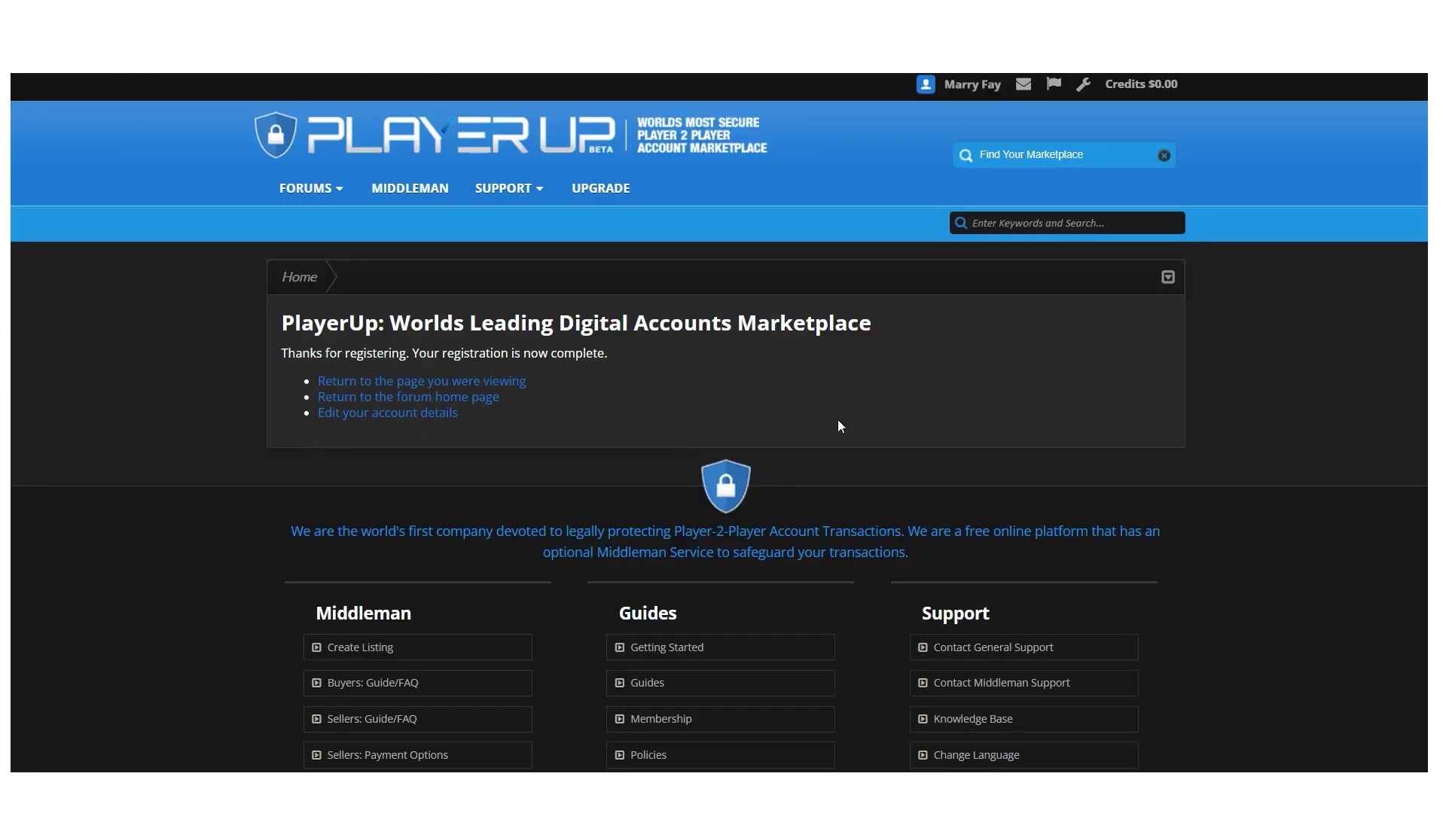
Scroll the marketplace directory to the F section and highlight the Facebook entry
{"action": "scroll", "coordinate": [749, 420], "scroll_direction": "down", "scroll_amount": 3}
{"action": "scroll", "coordinate": [640, 400], "scroll_direction": "up", "scroll_amount": 2}
{"action": "scroll", "coordinate": [640, 399], "scroll_direction": "up", "scroll_amount": 1}
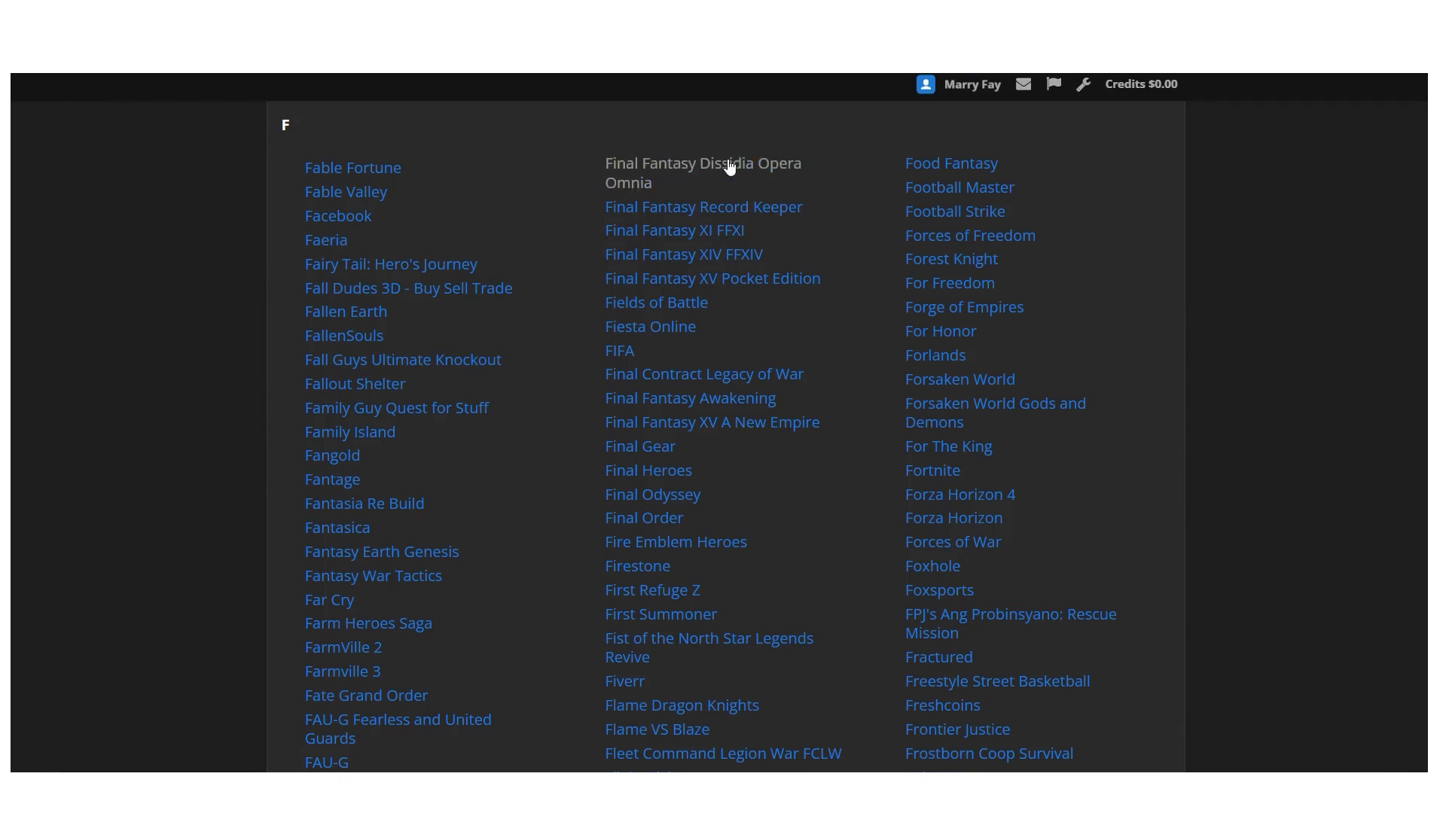
{"action": "scroll", "coordinate": [640, 233], "scroll_direction": "up", "scroll_amount": 6}
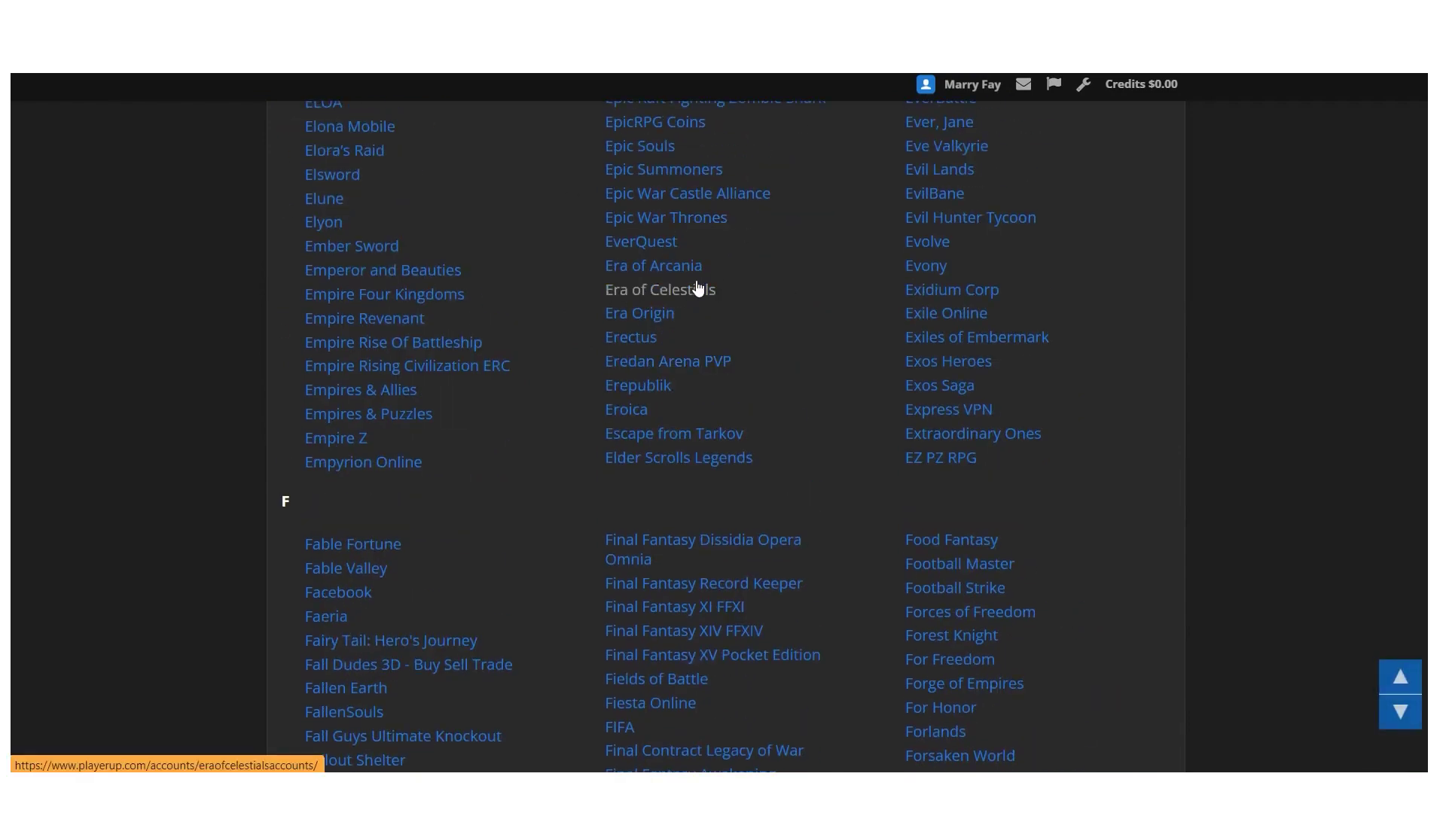
{"action": "scroll", "coordinate": [604, 284], "scroll_direction": "down", "scroll_amount": 5}
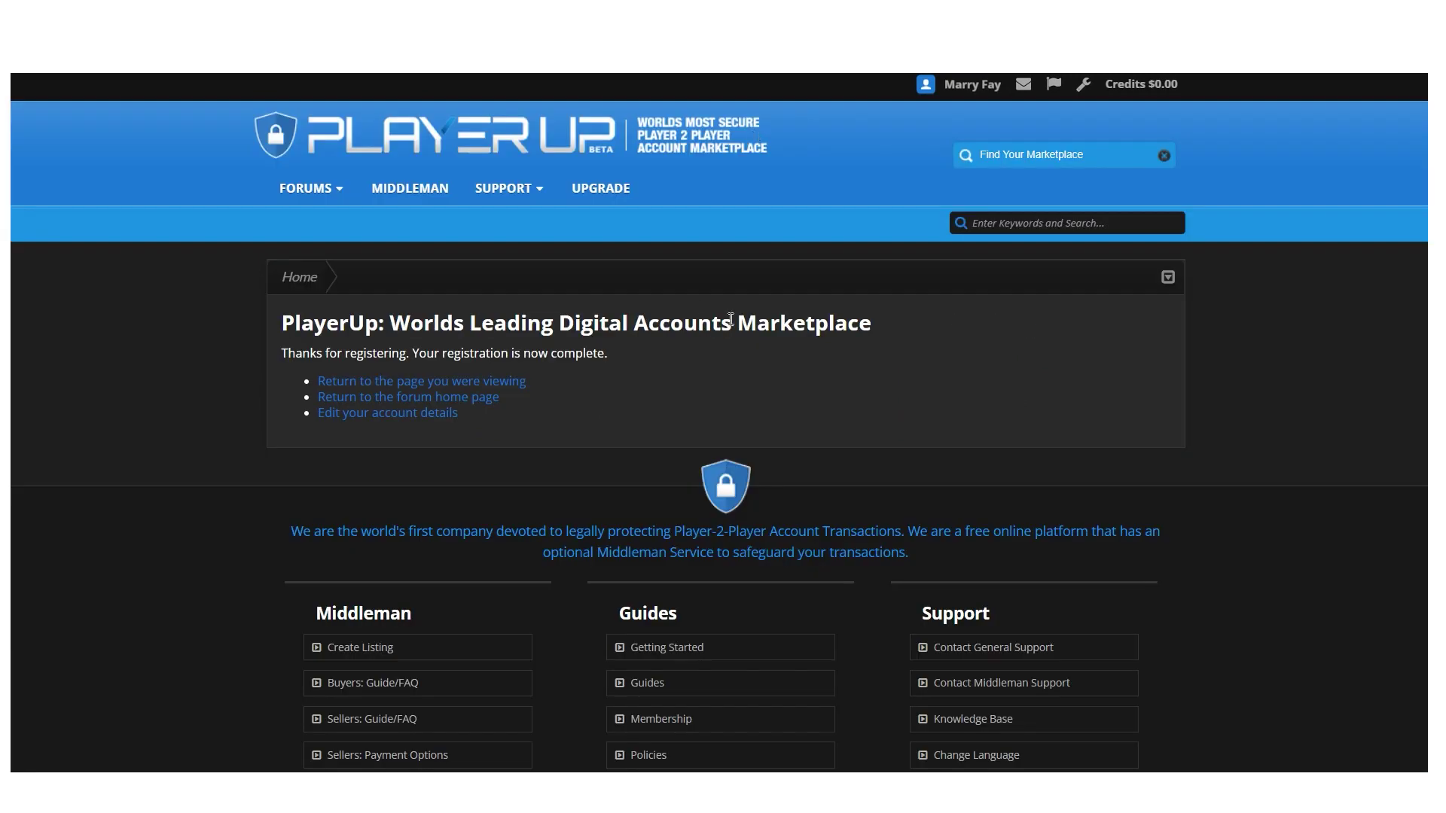
{"action": "scroll", "coordinate": [707, 324], "scroll_direction": "down", "scroll_amount": 2}
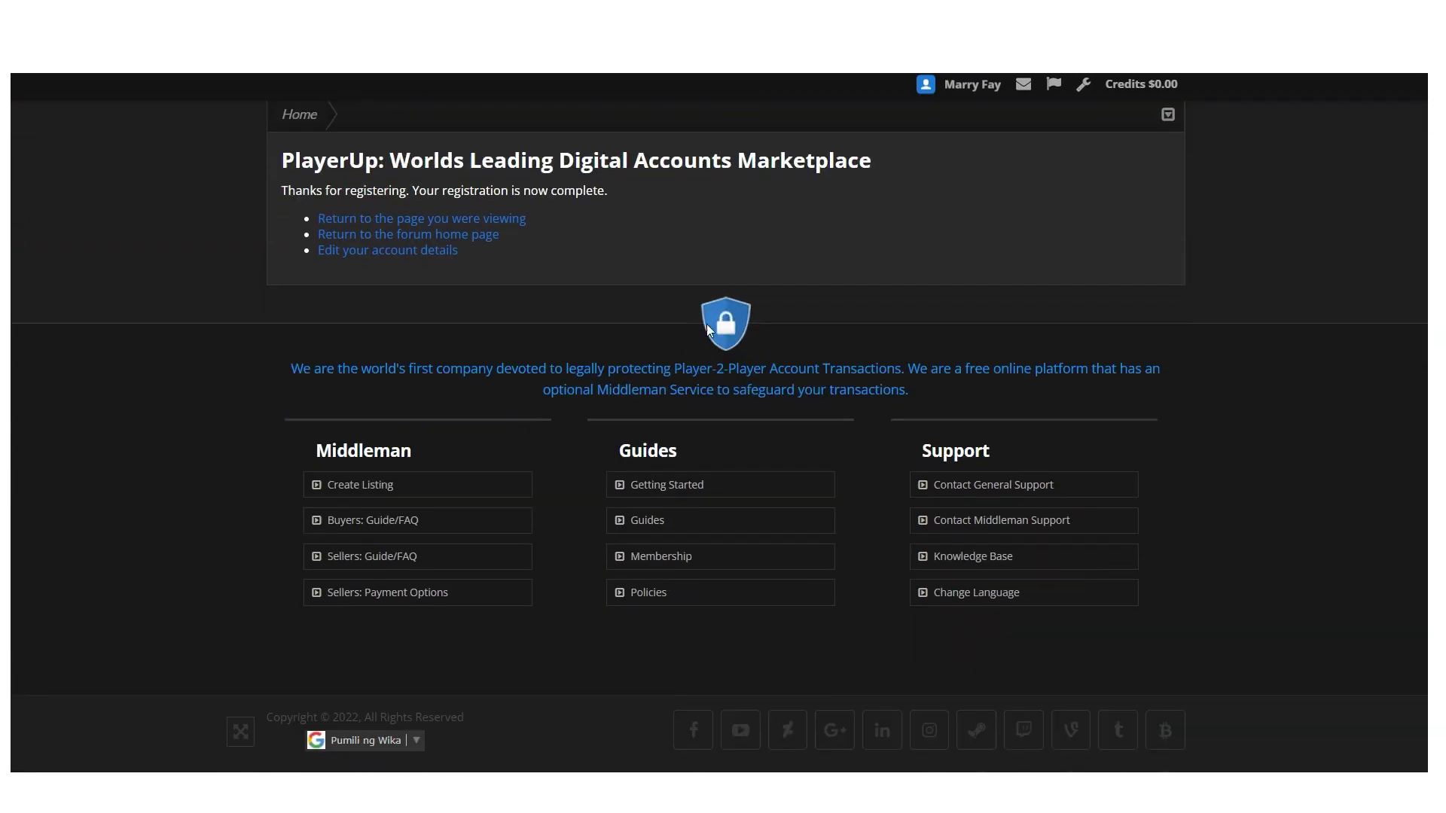
{"action": "scroll", "coordinate": [577, 413], "scroll_direction": "up", "scroll_amount": 2}
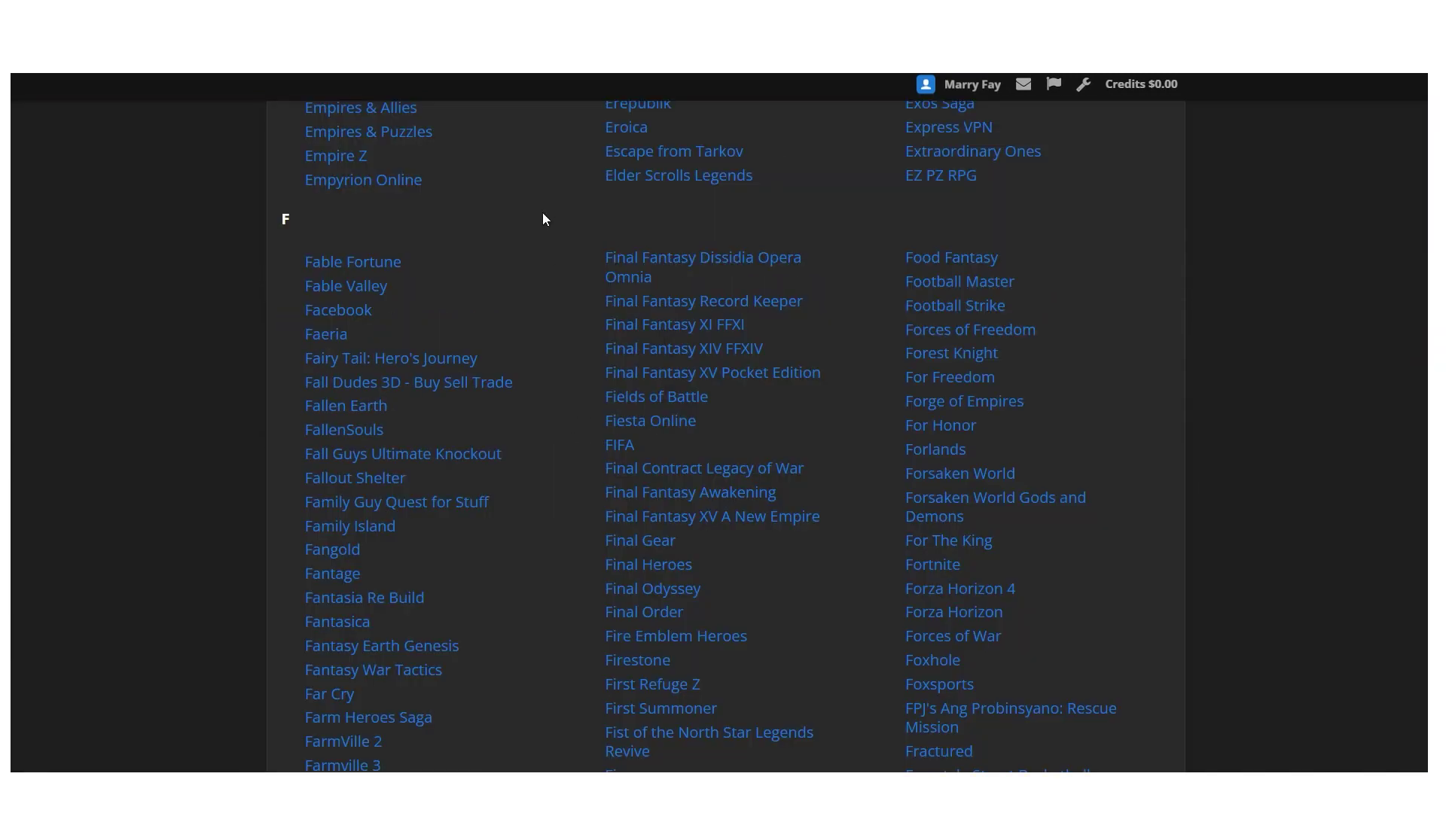
{"action": "scroll", "coordinate": [467, 268], "scroll_direction": "up", "scroll_amount": 6}
{"action": "scroll", "coordinate": [468, 259], "scroll_direction": "down", "scroll_amount": 4}
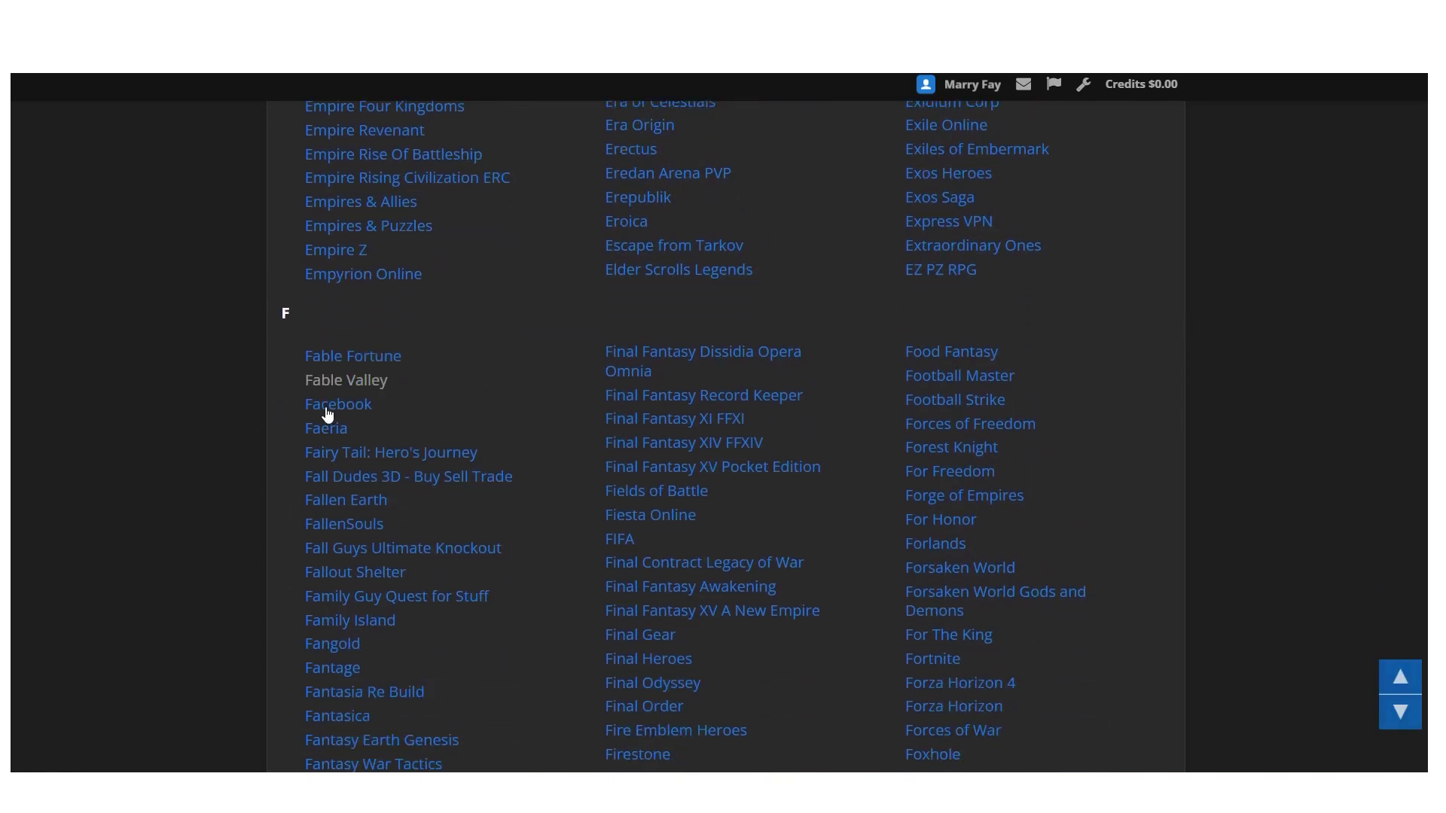
{"action": "scroll", "coordinate": [323, 414], "scroll_direction": "up", "scroll_amount": 5}
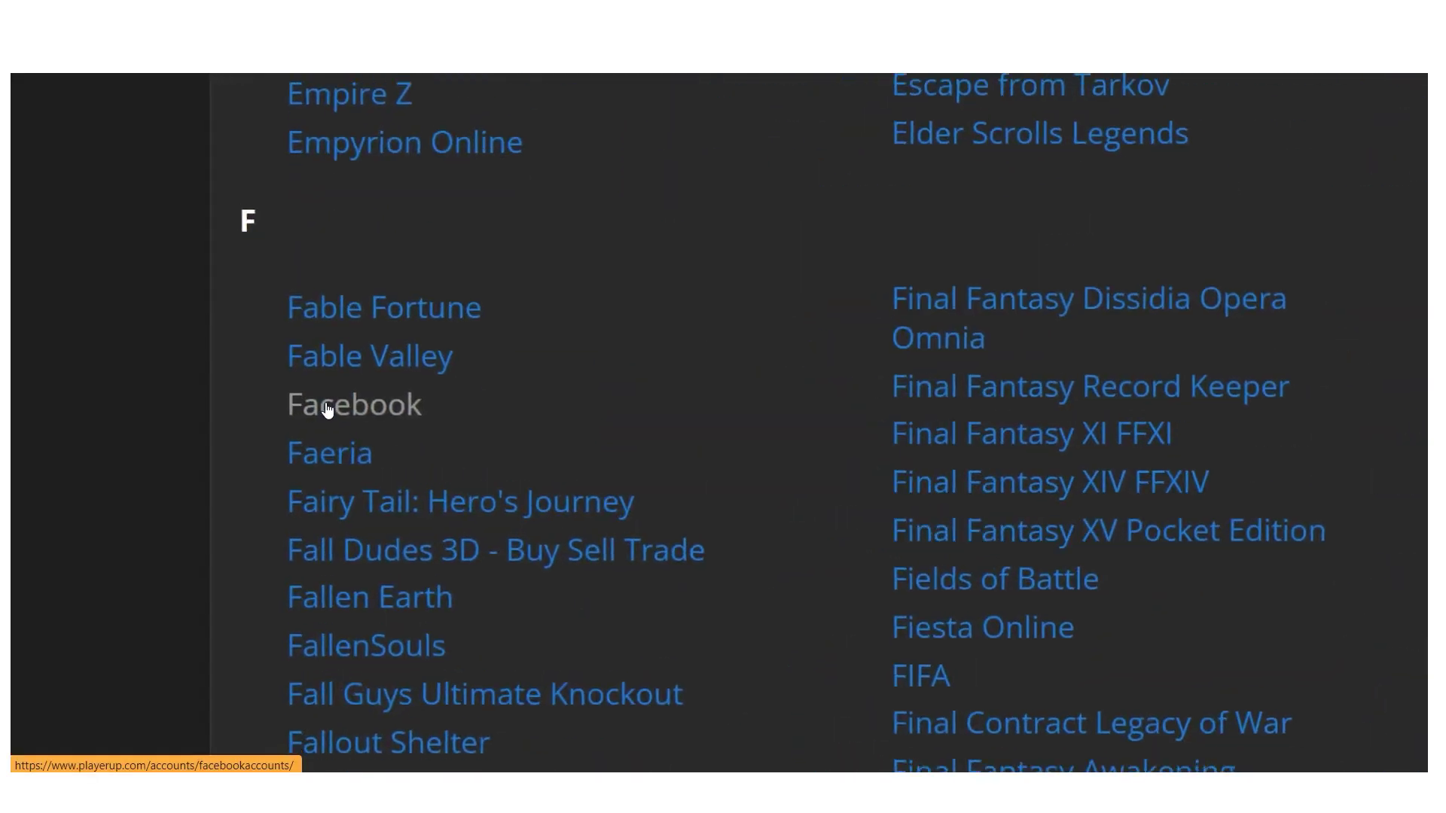
{"action": "scroll", "coordinate": [327, 409], "scroll_direction": "down", "scroll_amount": 5}
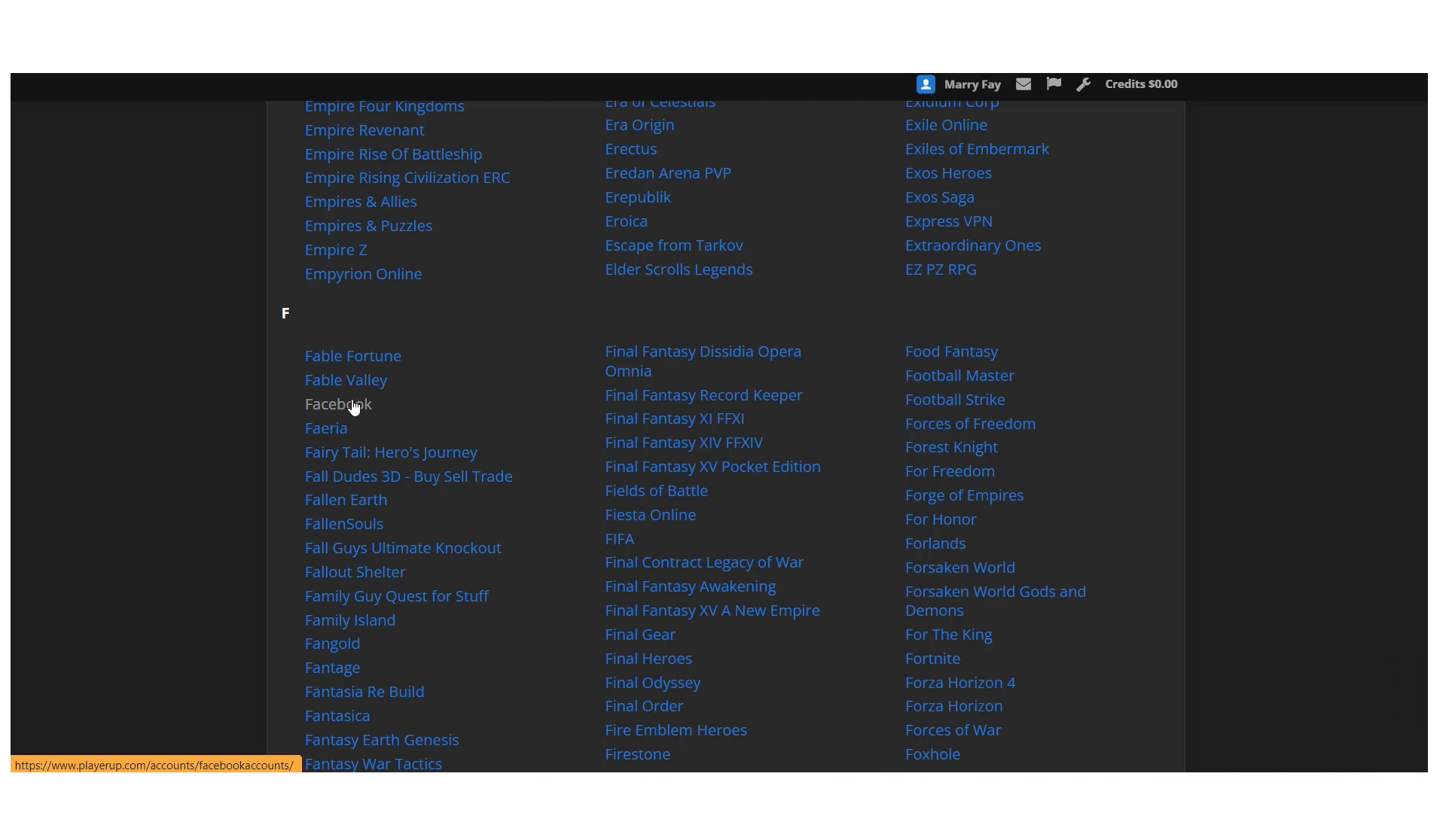
{"action": "scroll", "coordinate": [354, 406], "scroll_direction": "up", "scroll_amount": 5}
{"action": "left_click_drag", "start_coordinate": [423, 410], "coordinate": [259, 410]}
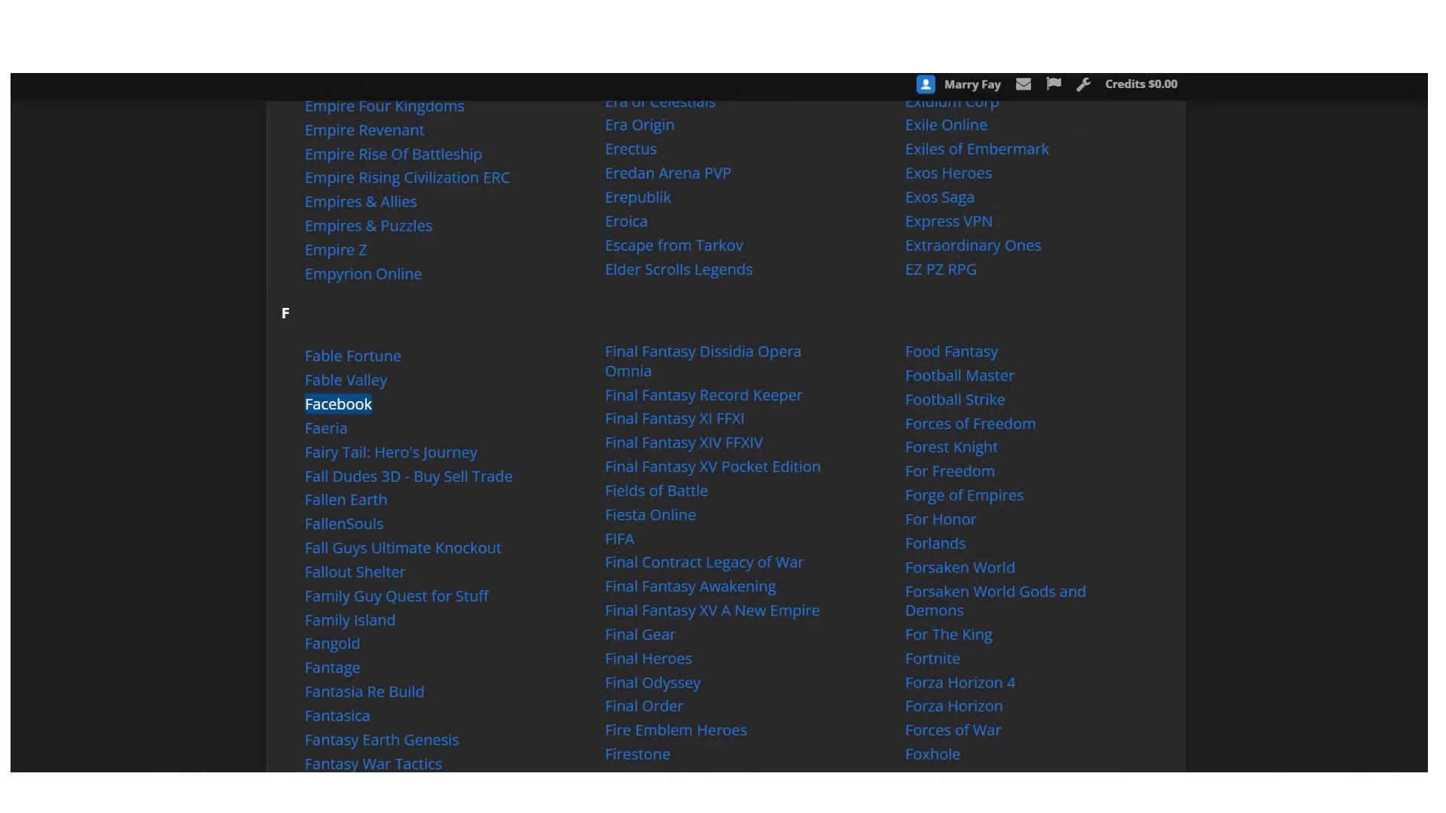
Go to Facebook, then Facebook Likes for Sale, showing like packages priced $2.5 to $10
{"action": "left_click", "coordinate": [338, 404]}
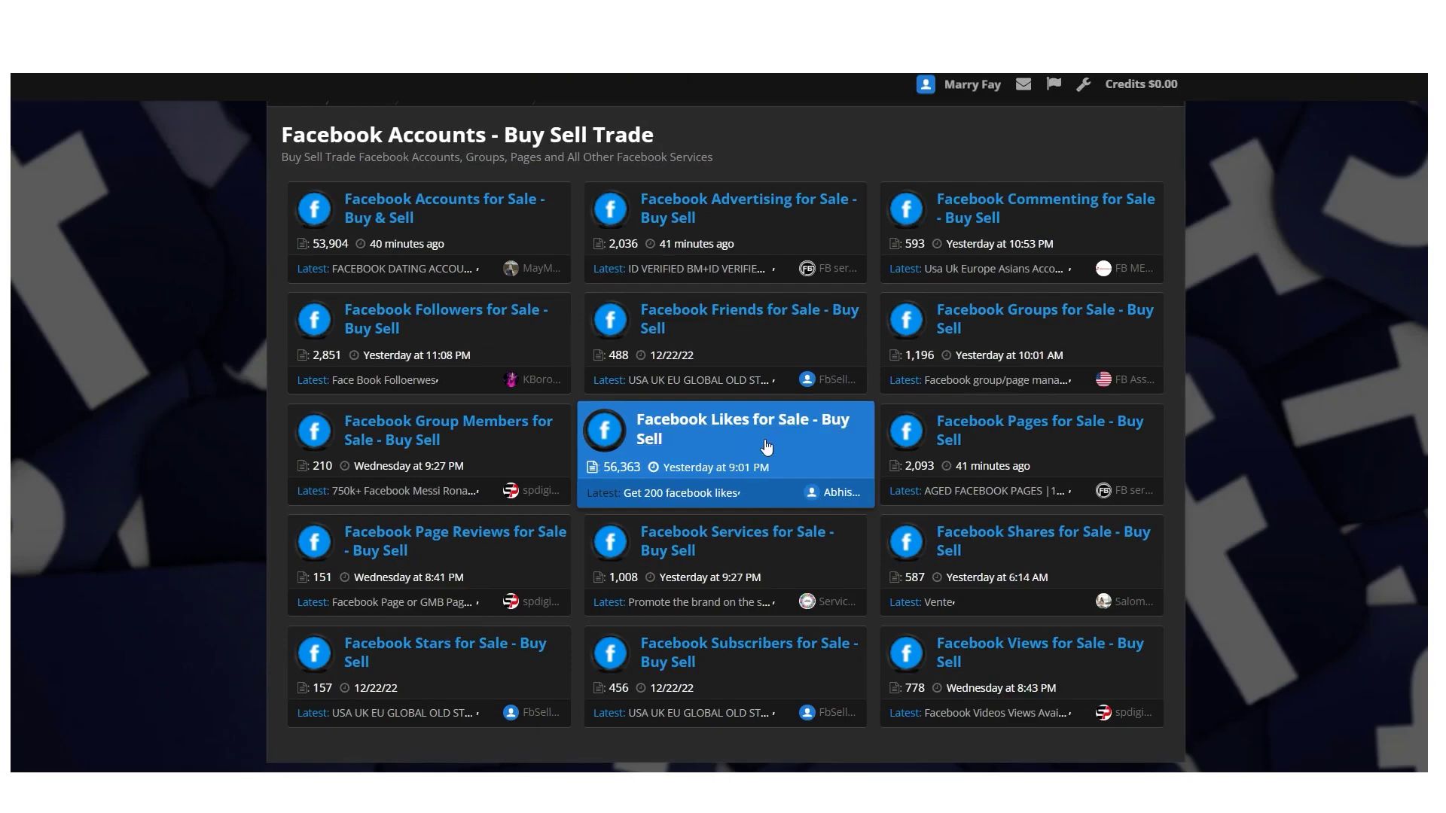
{"action": "left_click", "coordinate": [746, 444]}
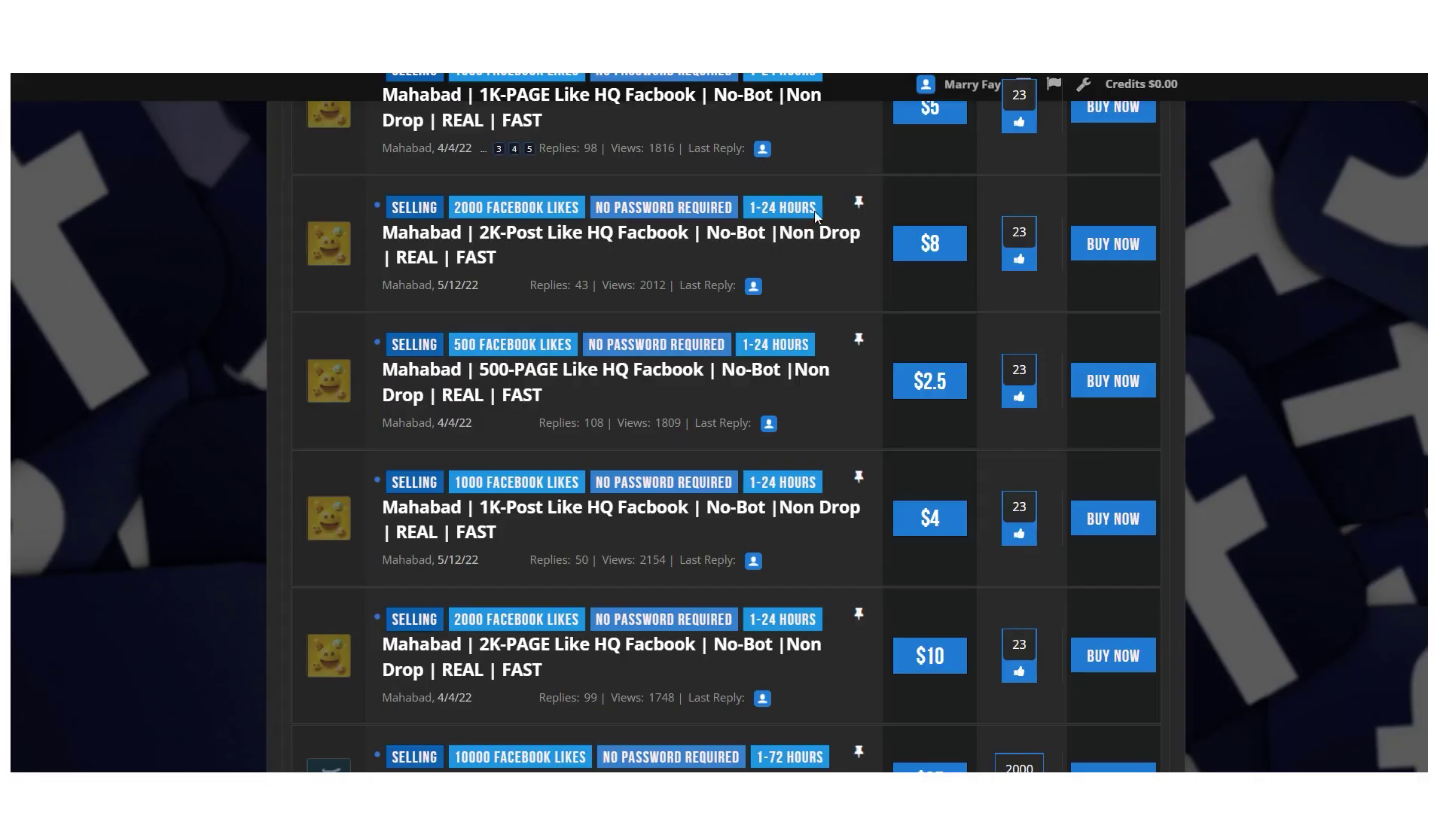
{"action": "scroll", "coordinate": [839, 333], "scroll_direction": "up", "scroll_amount": 8}
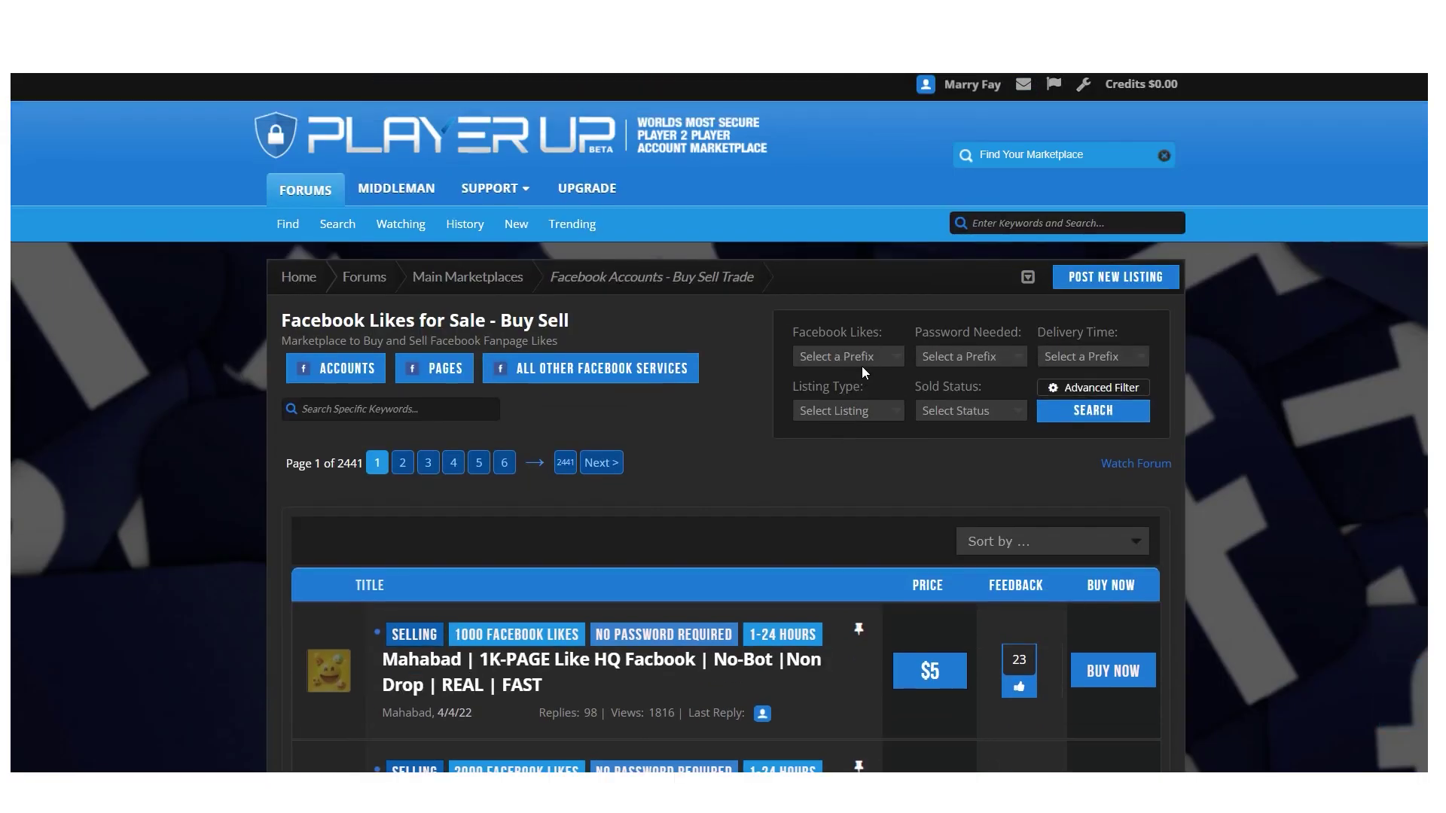
{"action": "left_click_drag", "start_coordinate": [323, 340], "coordinate": [280, 330]}
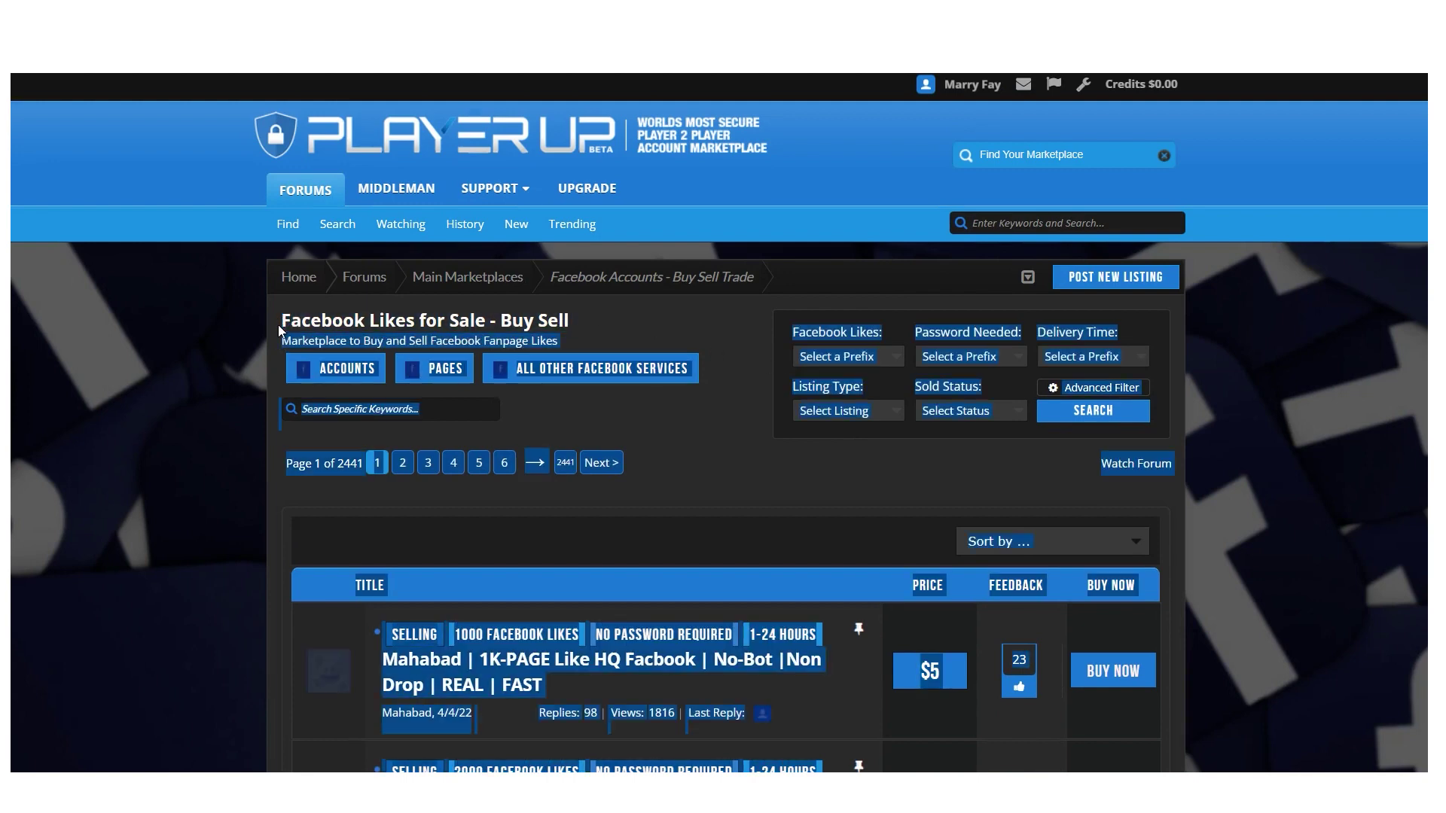
{"action": "left_click", "coordinate": [625, 428]}
{"action": "scroll", "coordinate": [916, 449], "scroll_direction": "down", "scroll_amount": 4}
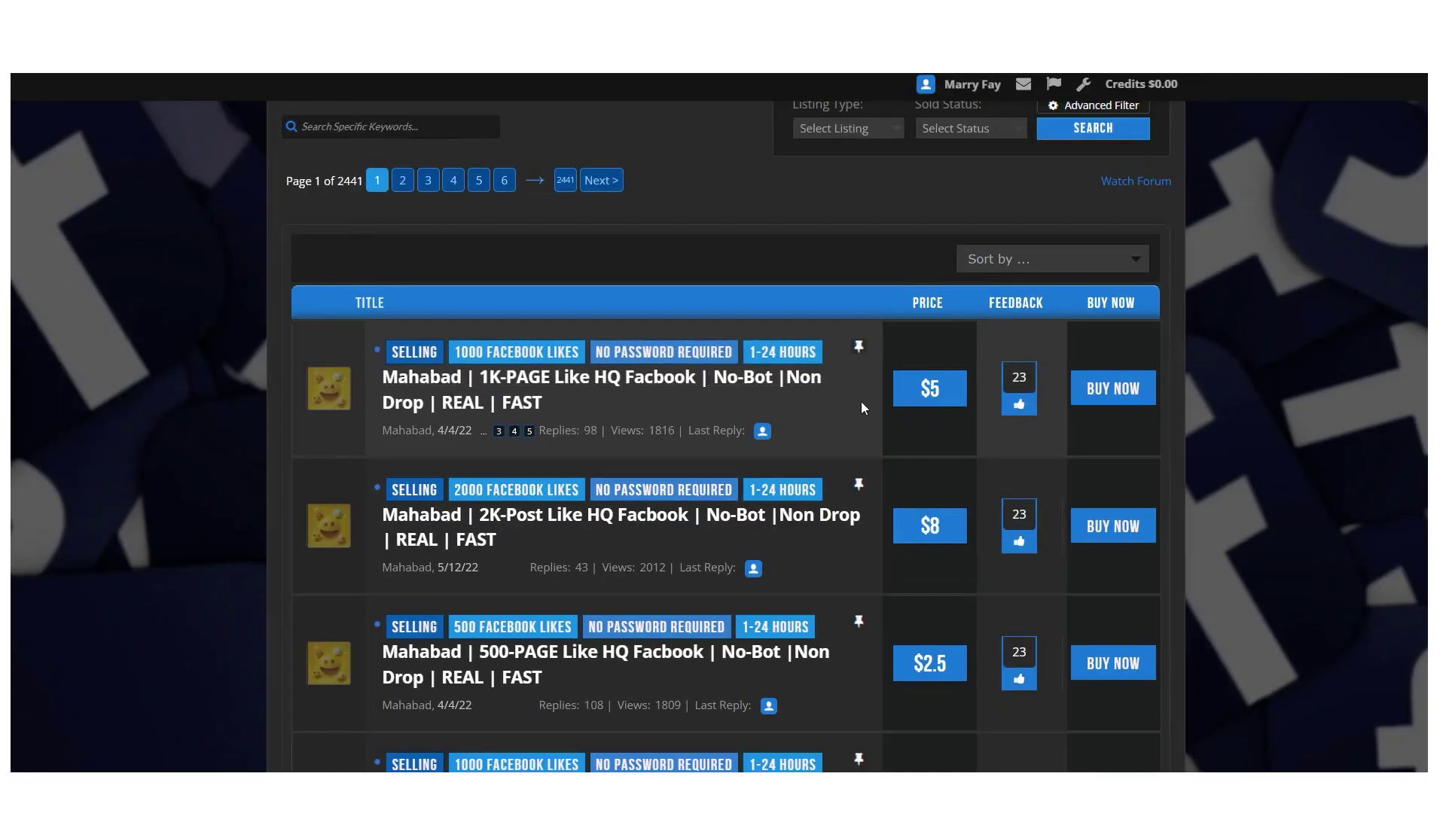
Scroll through the Facebook Likes listings, highlighting the $48 price
{"action": "scroll", "coordinate": [861, 401], "scroll_direction": "down", "scroll_amount": 3}
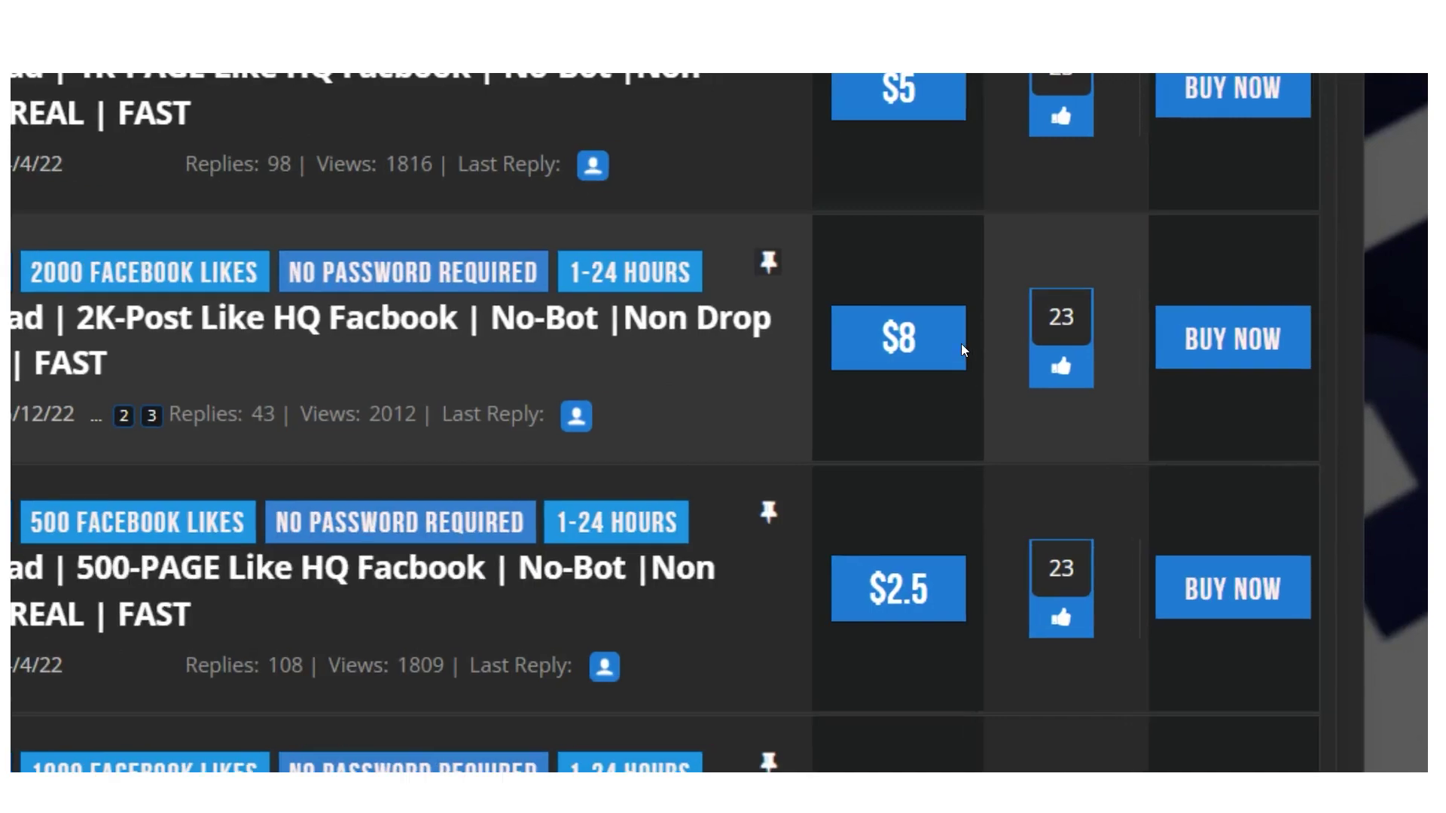
{"action": "scroll", "coordinate": [969, 337], "scroll_direction": "down", "scroll_amount": 3}
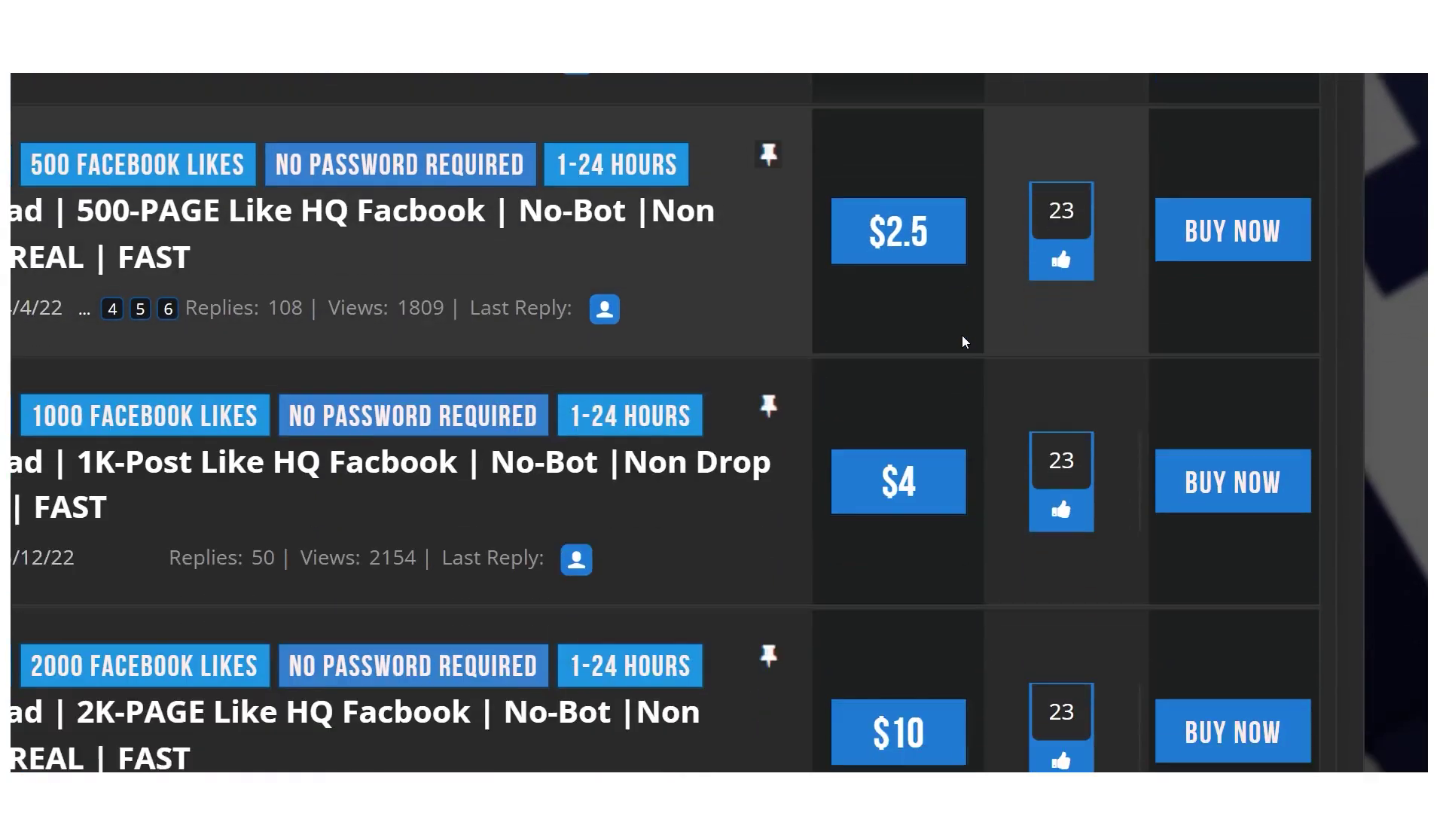
{"action": "scroll", "coordinate": [931, 418], "scroll_direction": "down", "scroll_amount": 6}
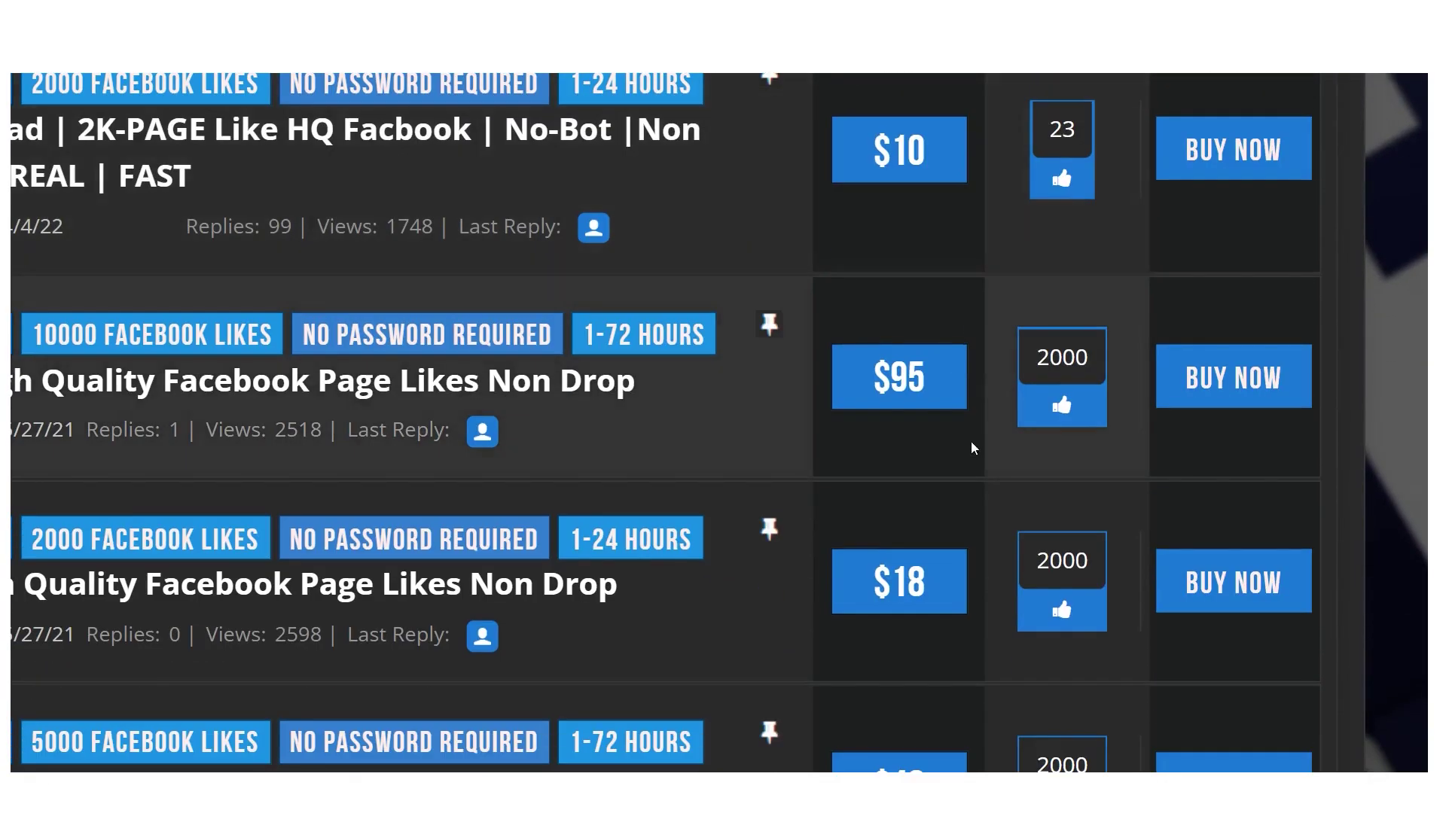
{"action": "scroll", "coordinate": [904, 391], "scroll_direction": "down", "scroll_amount": 2}
{"action": "scroll", "coordinate": [903, 392], "scroll_direction": "up", "scroll_amount": 2}
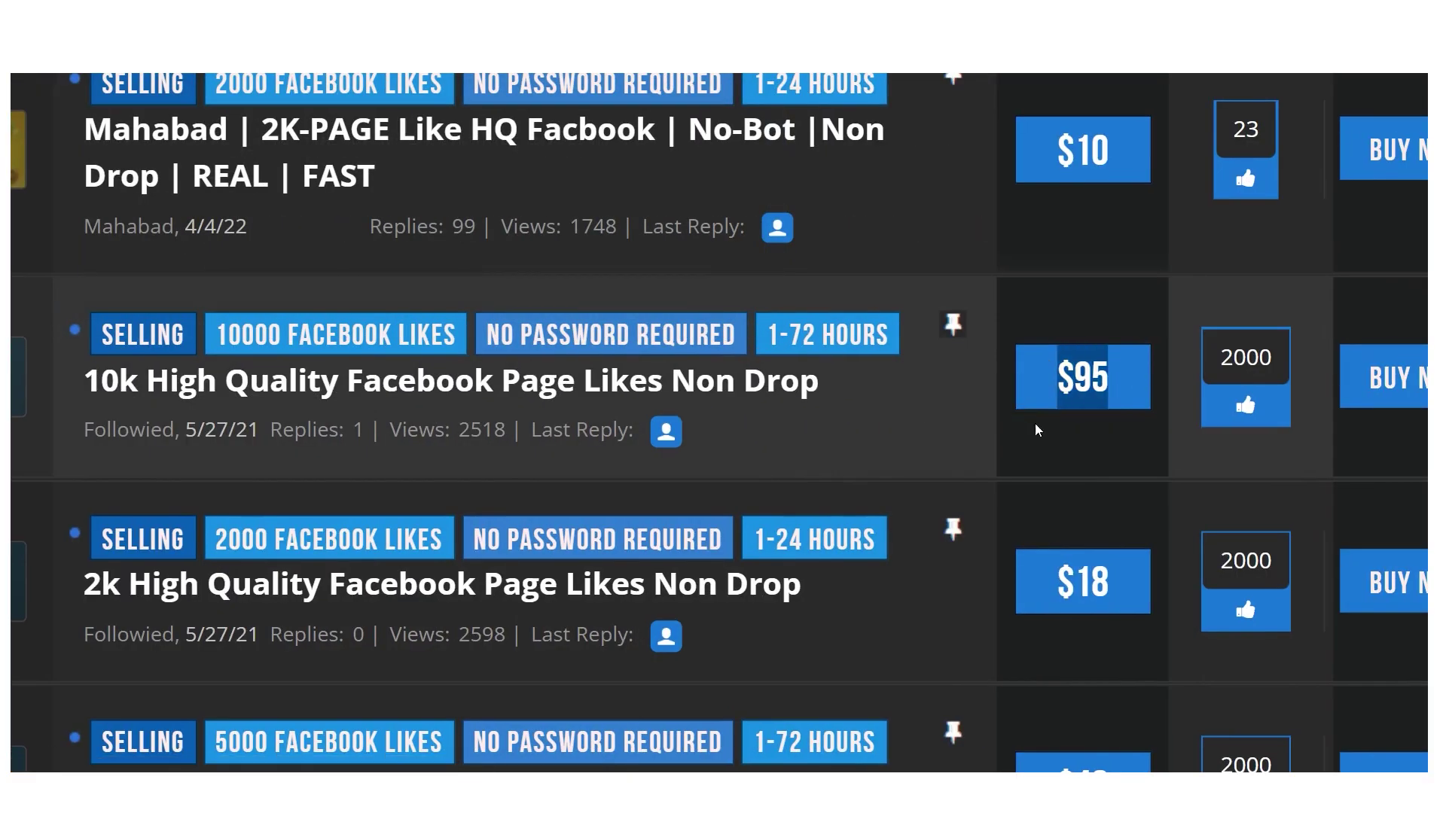
{"action": "scroll", "coordinate": [1032, 428], "scroll_direction": "down", "scroll_amount": 3}
{"action": "scroll", "coordinate": [964, 330], "scroll_direction": "down", "scroll_amount": 4}
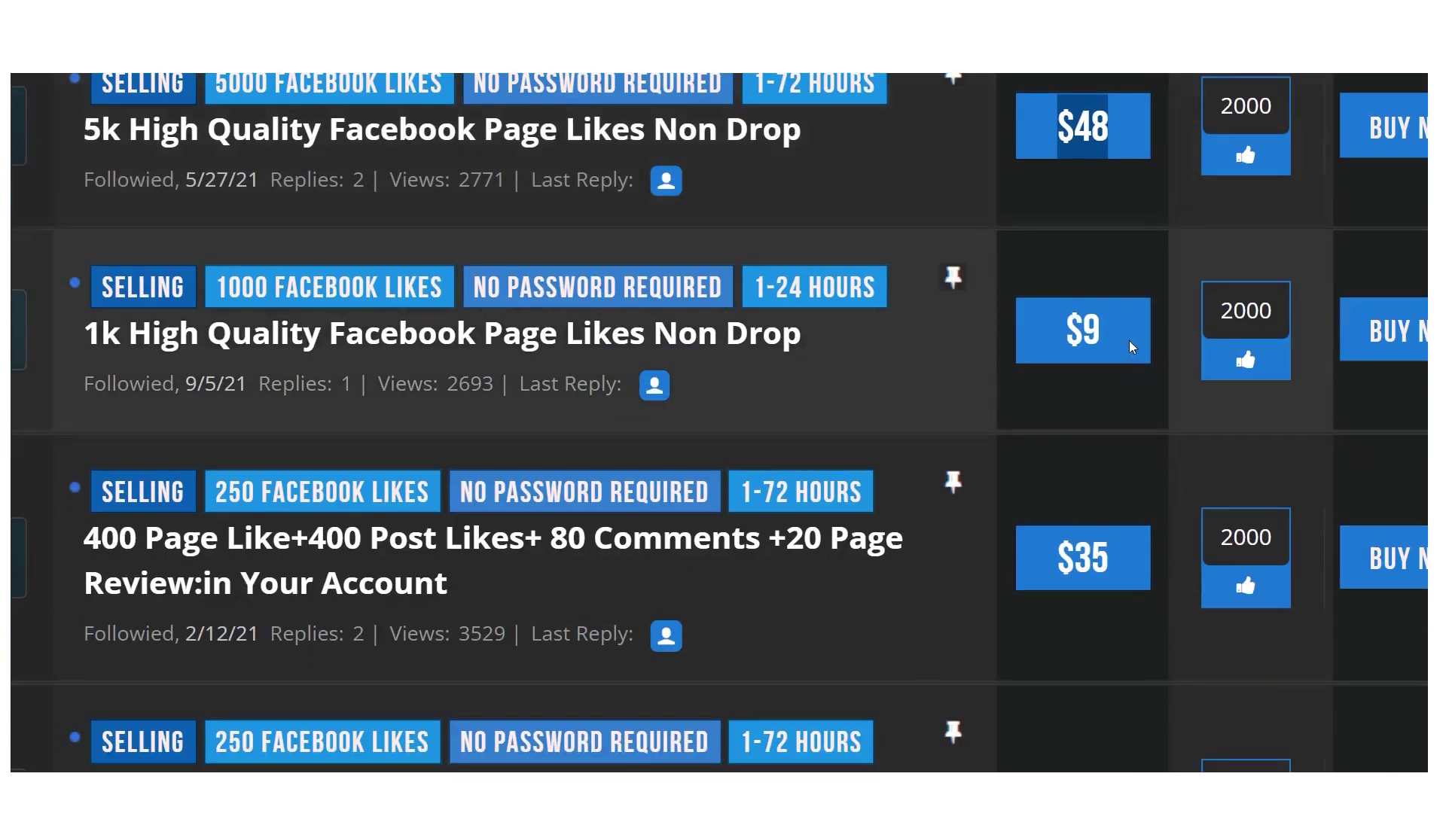
{"action": "scroll", "coordinate": [1016, 355], "scroll_direction": "down", "scroll_amount": 3}
{"action": "scroll", "coordinate": [1105, 315], "scroll_direction": "down", "scroll_amount": 1}
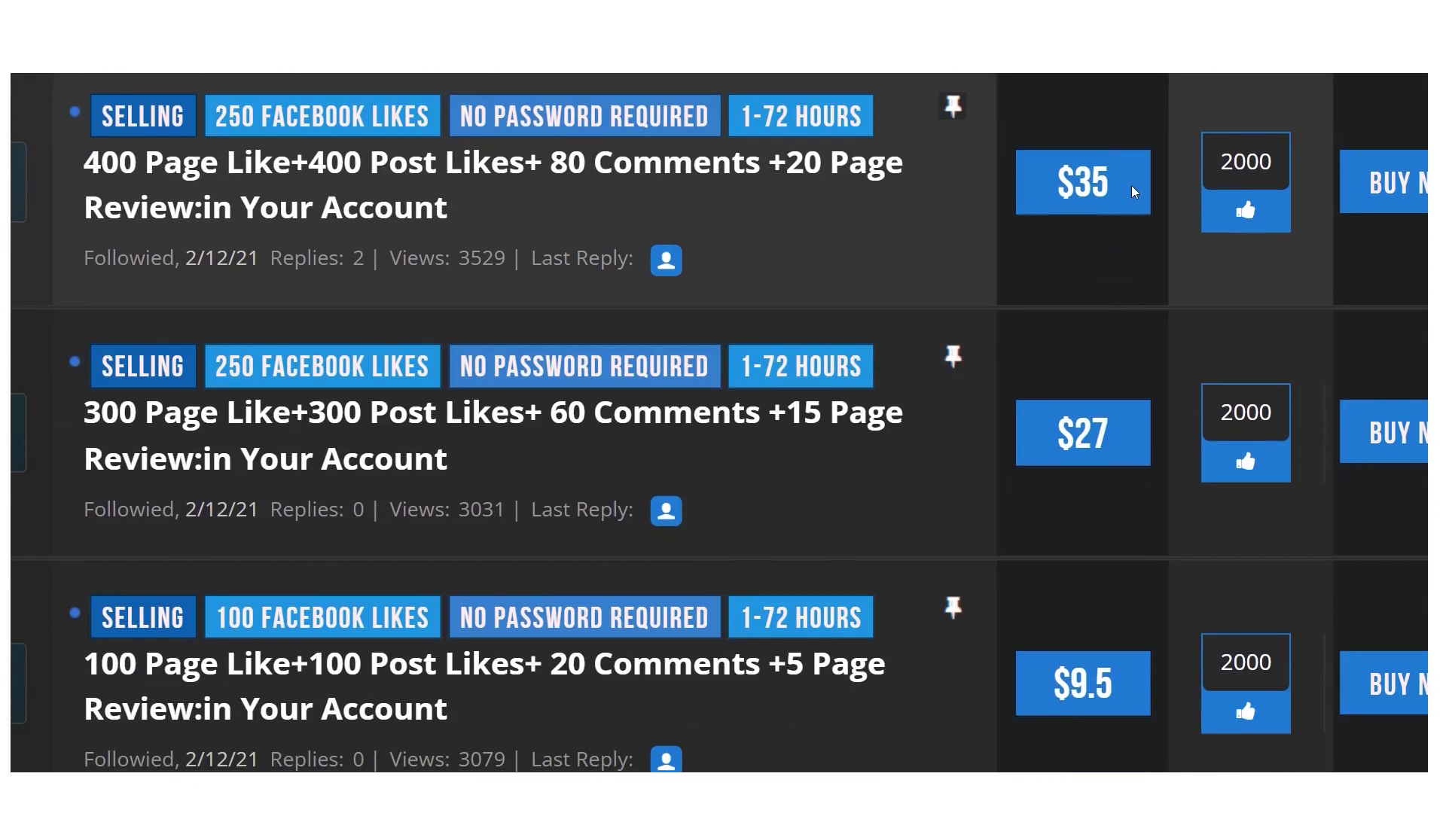
{"action": "scroll", "coordinate": [1051, 209], "scroll_direction": "down", "scroll_amount": 6}
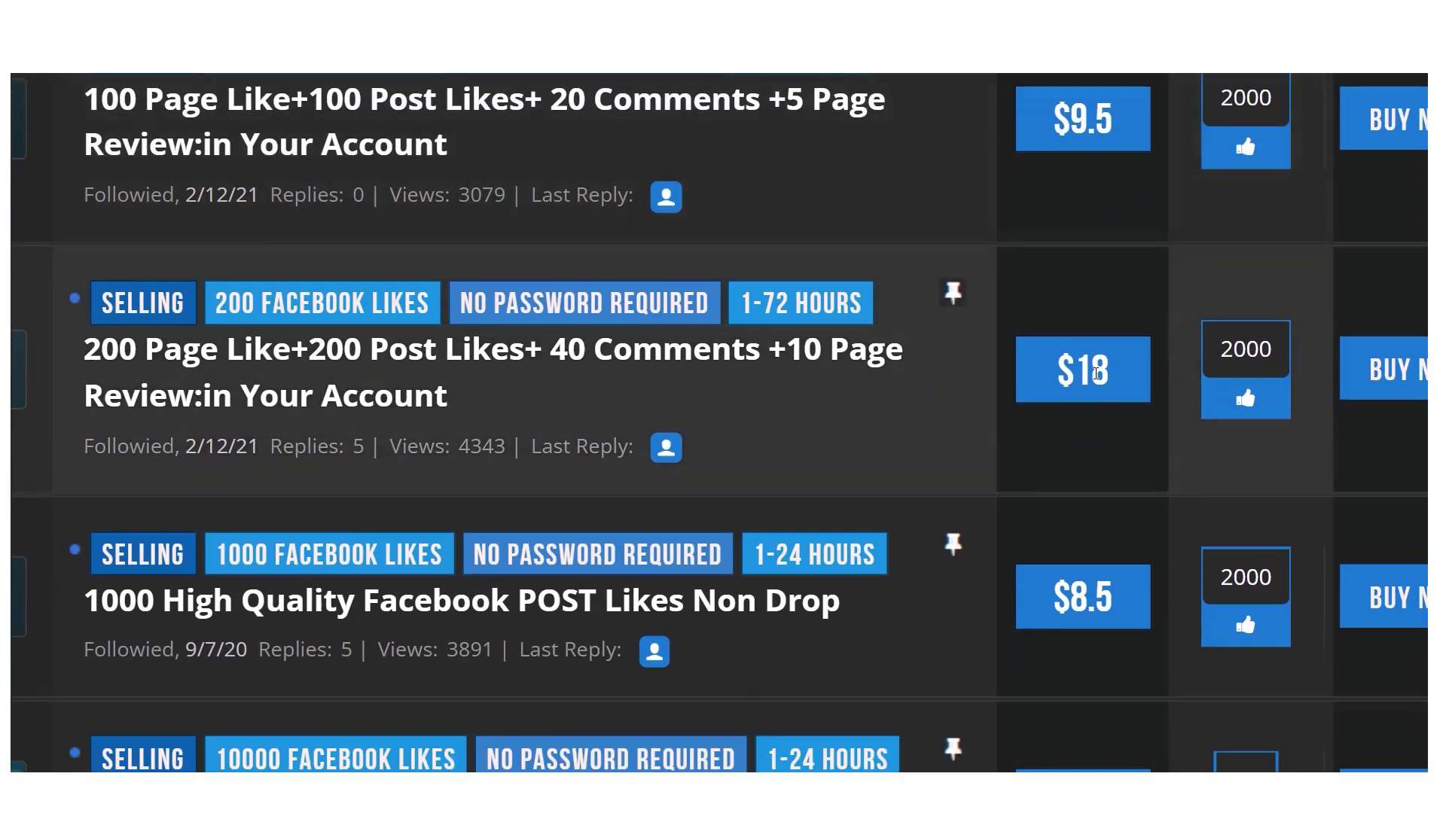
{"action": "scroll", "coordinate": [975, 384], "scroll_direction": "up", "scroll_amount": 11}
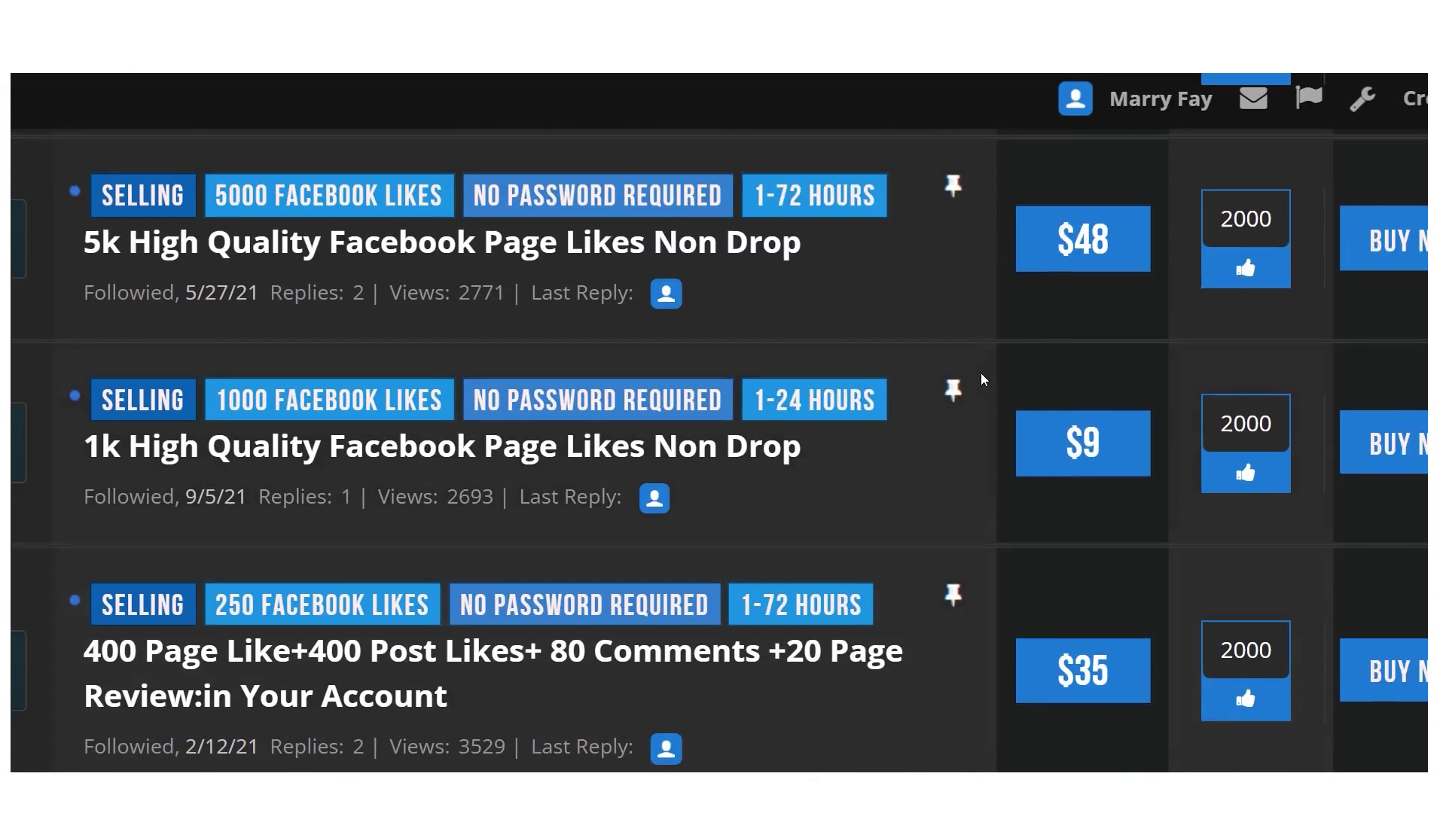
{"action": "double_click", "coordinate": [1082, 239]}
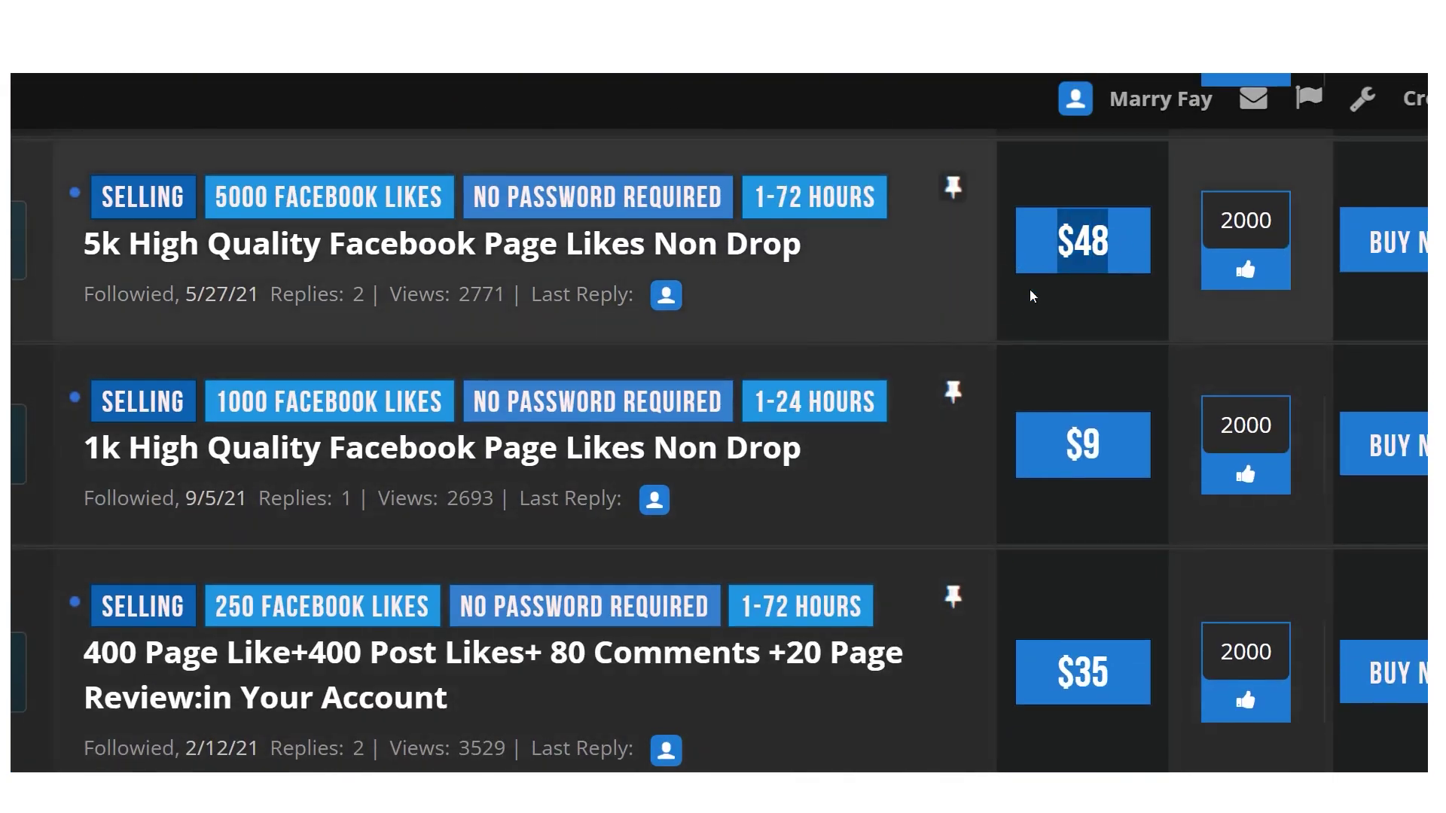
{"action": "scroll", "coordinate": [884, 351], "scroll_direction": "up", "scroll_amount": 6}
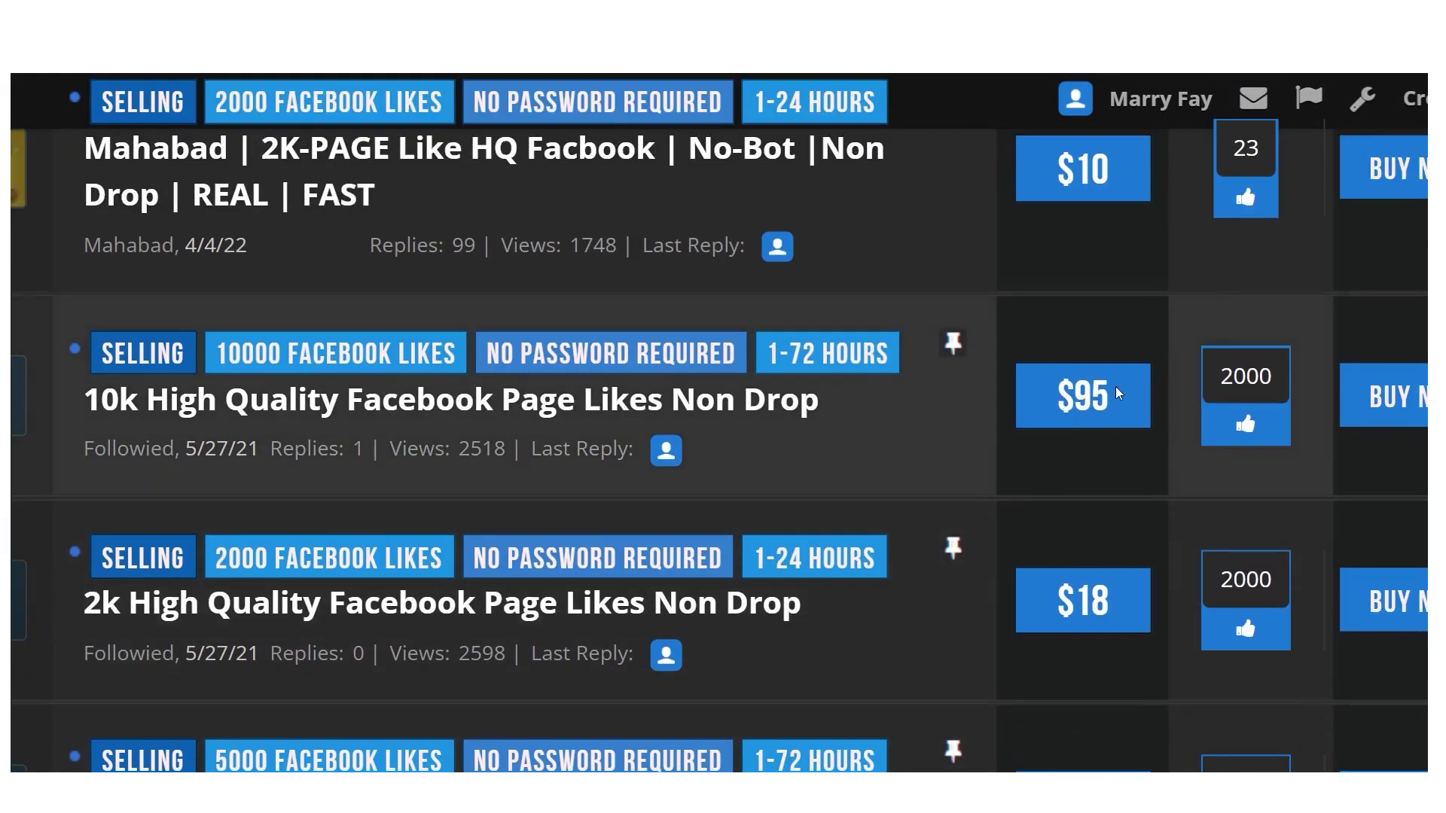
{"action": "left_click", "coordinate": [1163, 430]}
Browse further down the listings, then start a new marketplace listing
{"action": "scroll", "coordinate": [1015, 360], "scroll_direction": "down", "scroll_amount": 8}
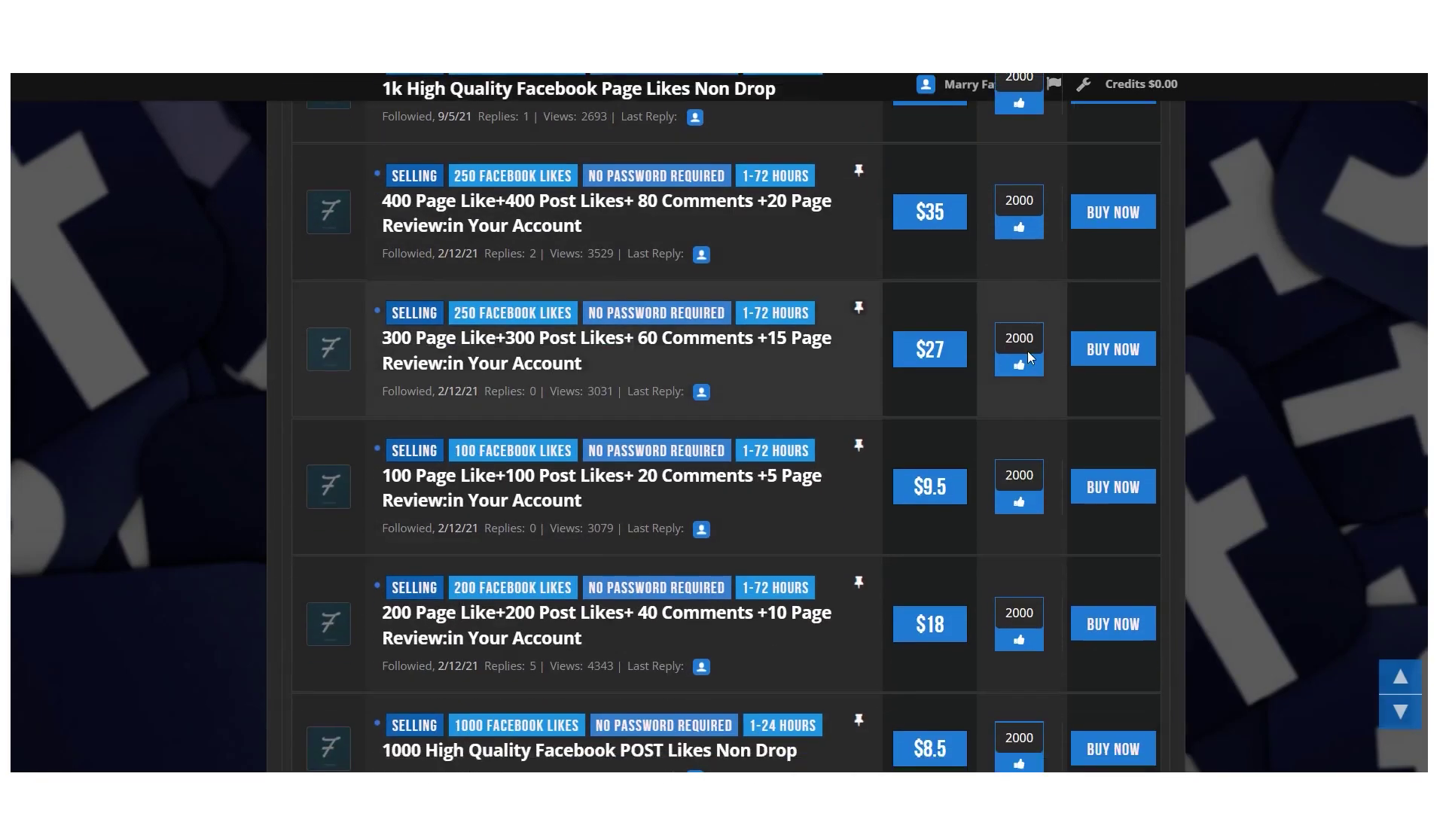
{"action": "scroll", "coordinate": [875, 505], "scroll_direction": "down", "scroll_amount": 5}
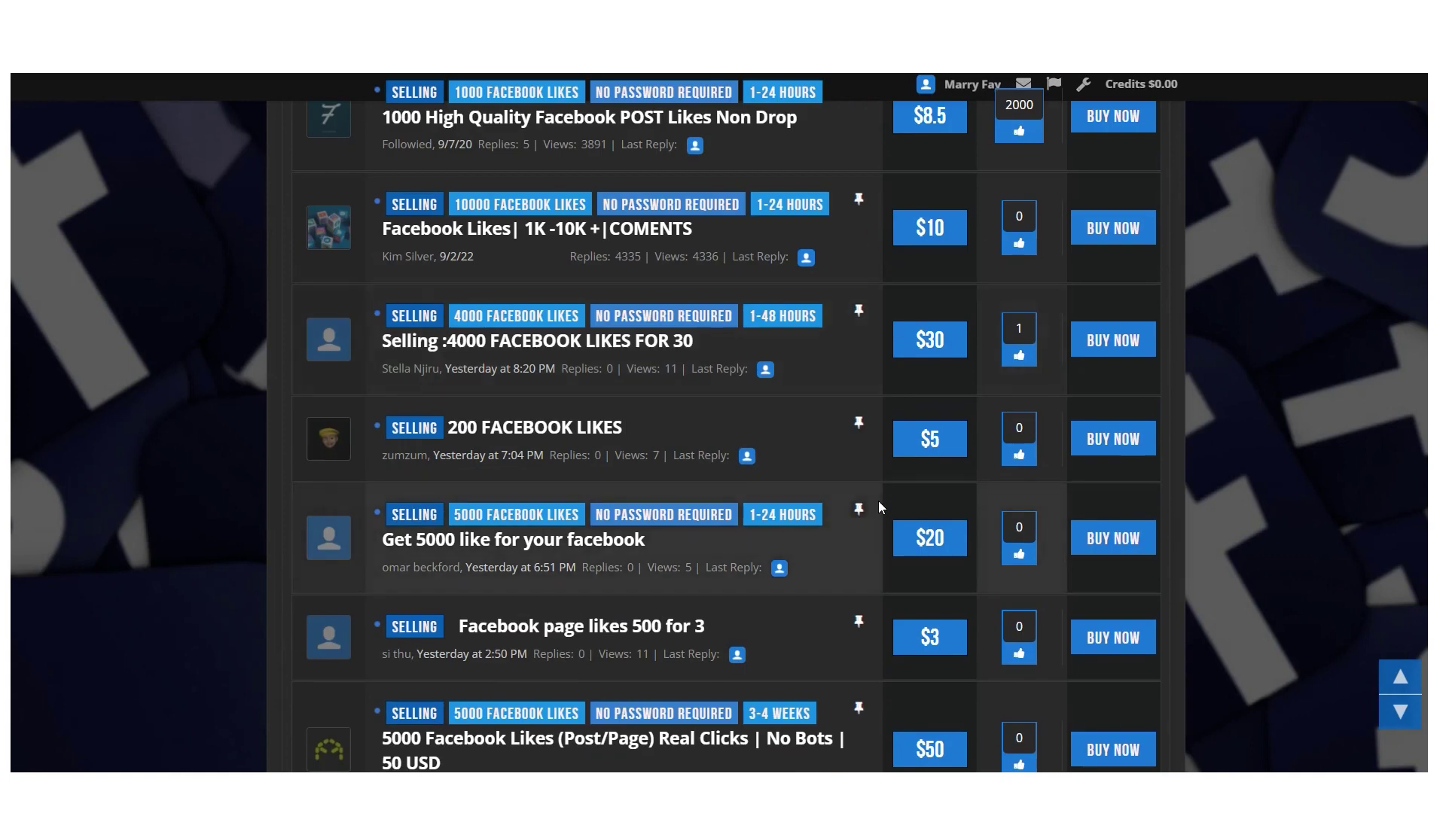
{"action": "scroll", "coordinate": [878, 500], "scroll_direction": "down", "scroll_amount": 4}
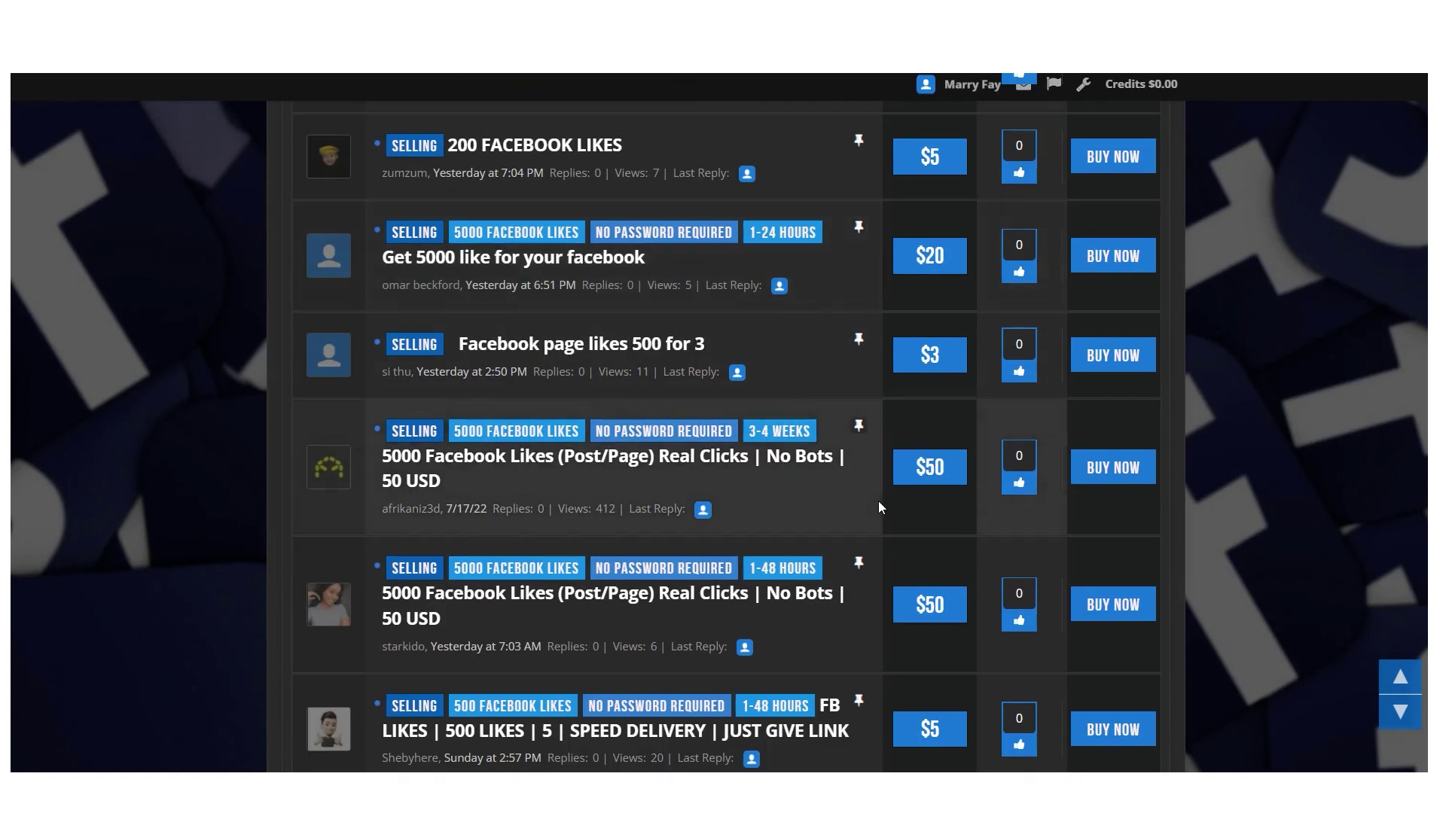
{"action": "scroll", "coordinate": [878, 501], "scroll_direction": "down", "scroll_amount": 3}
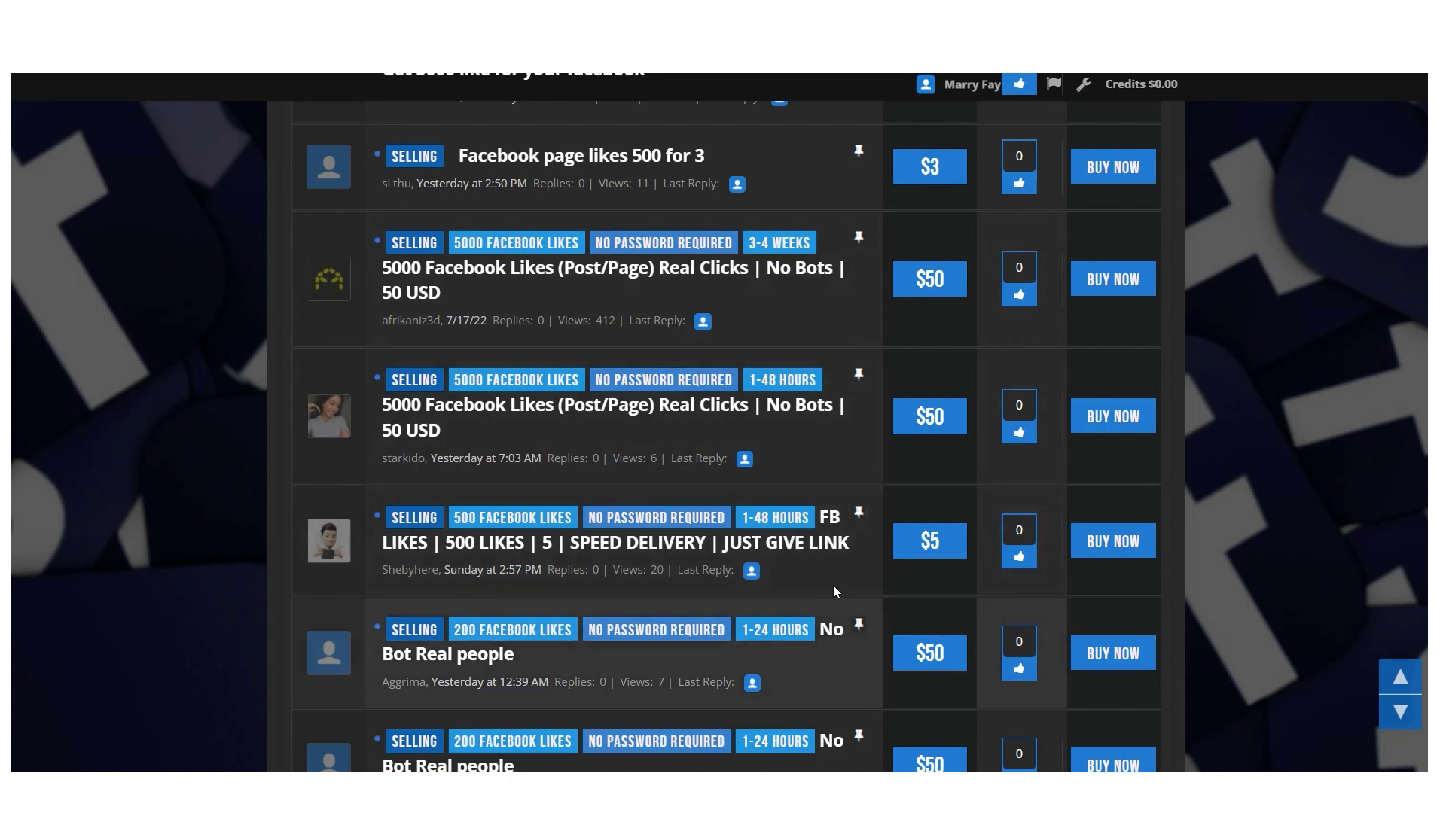
{"action": "scroll", "coordinate": [769, 515], "scroll_direction": "down", "scroll_amount": 7}
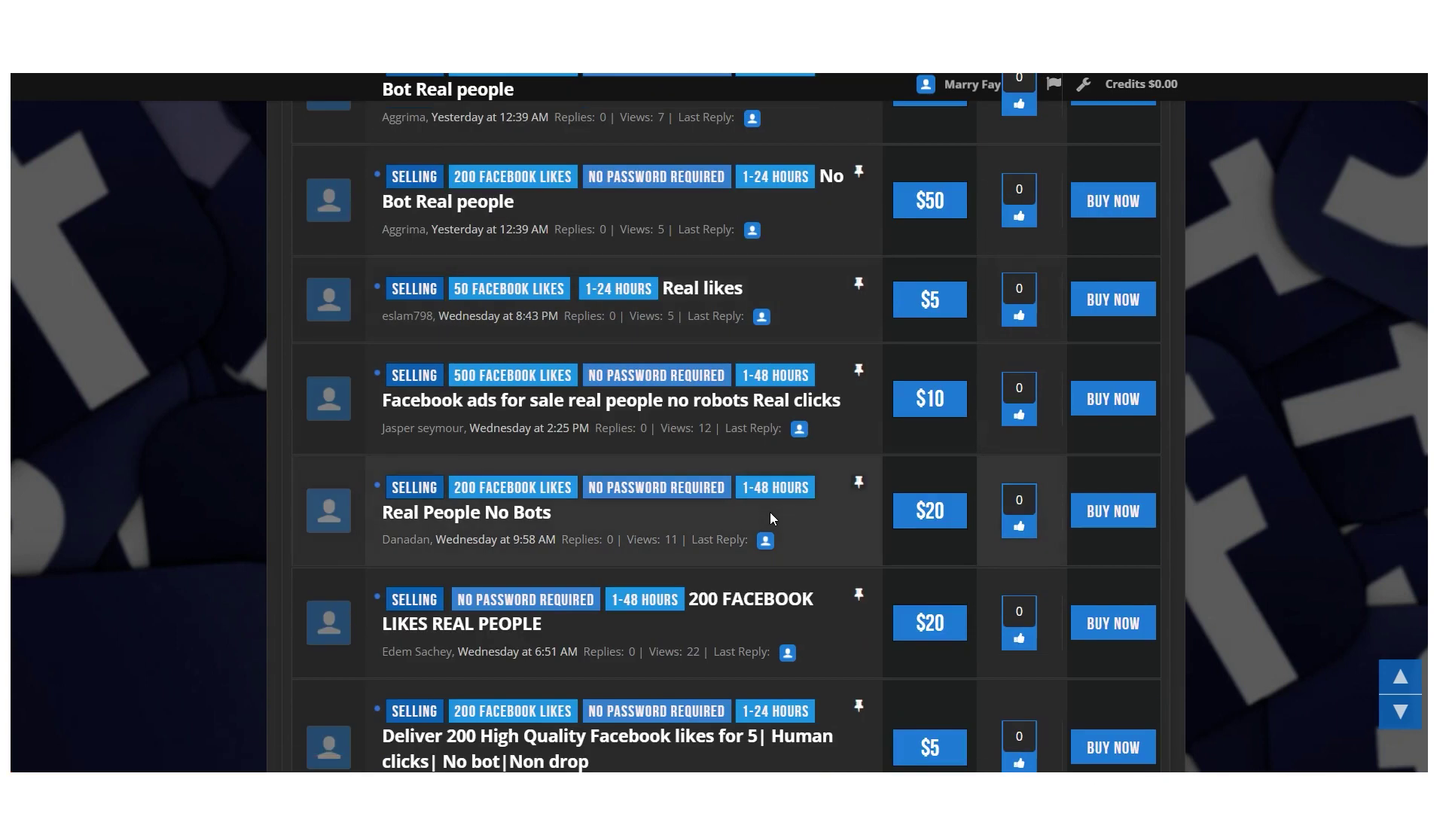
{"action": "scroll", "coordinate": [770, 518], "scroll_direction": "down", "scroll_amount": 4}
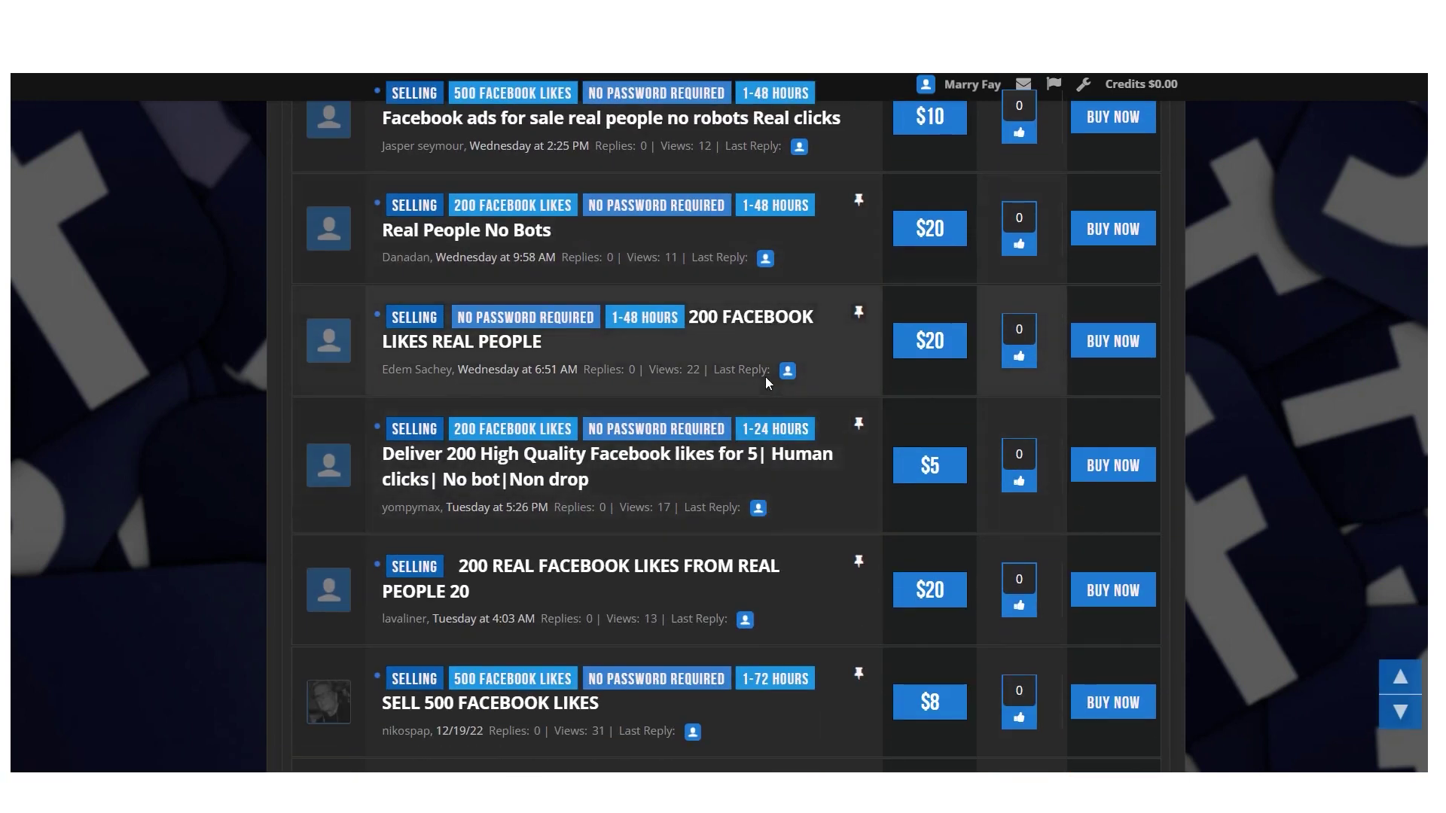
{"action": "scroll", "coordinate": [766, 379], "scroll_direction": "down", "scroll_amount": 3}
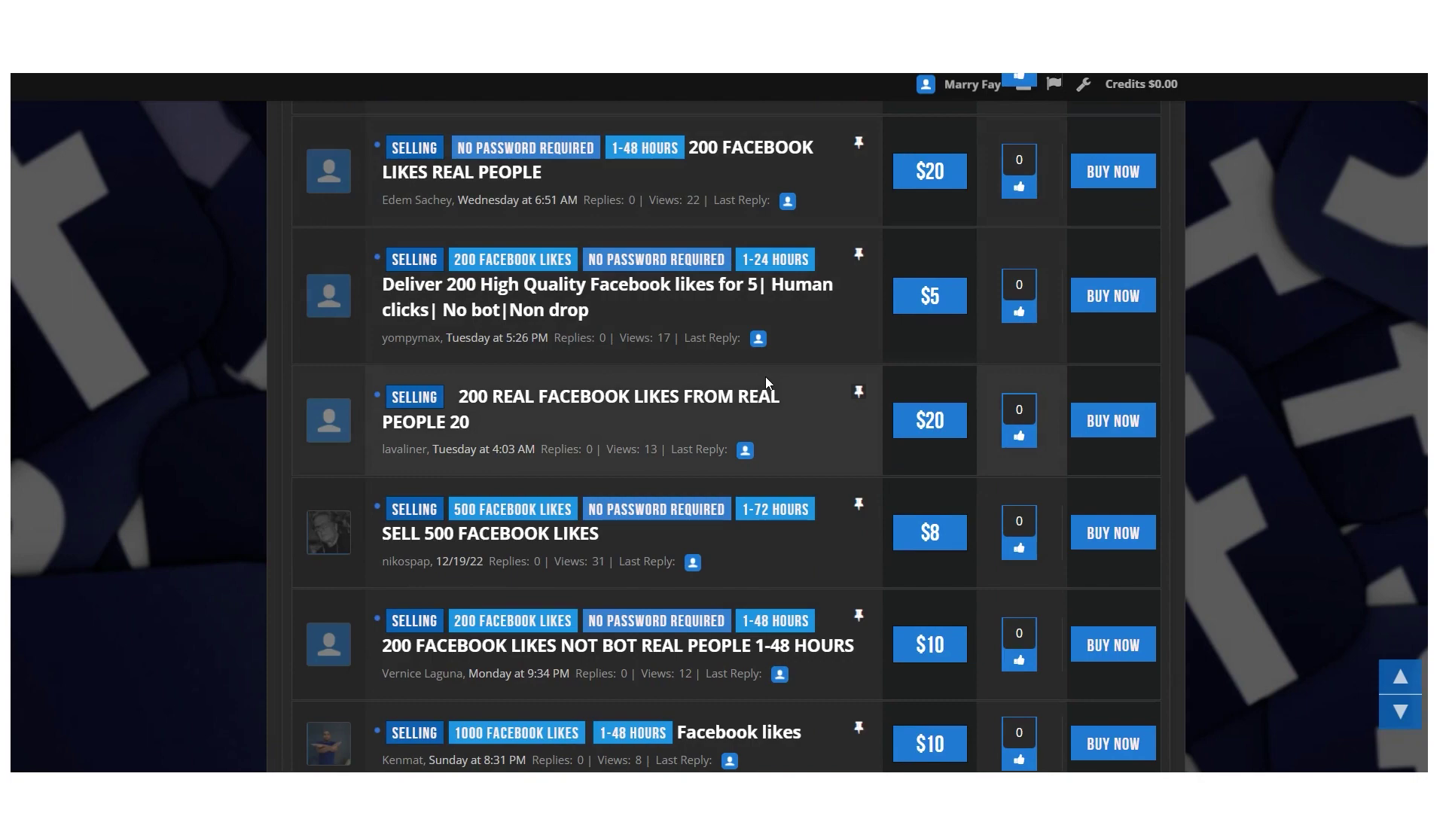
{"action": "scroll", "coordinate": [766, 379], "scroll_direction": "down", "scroll_amount": 3}
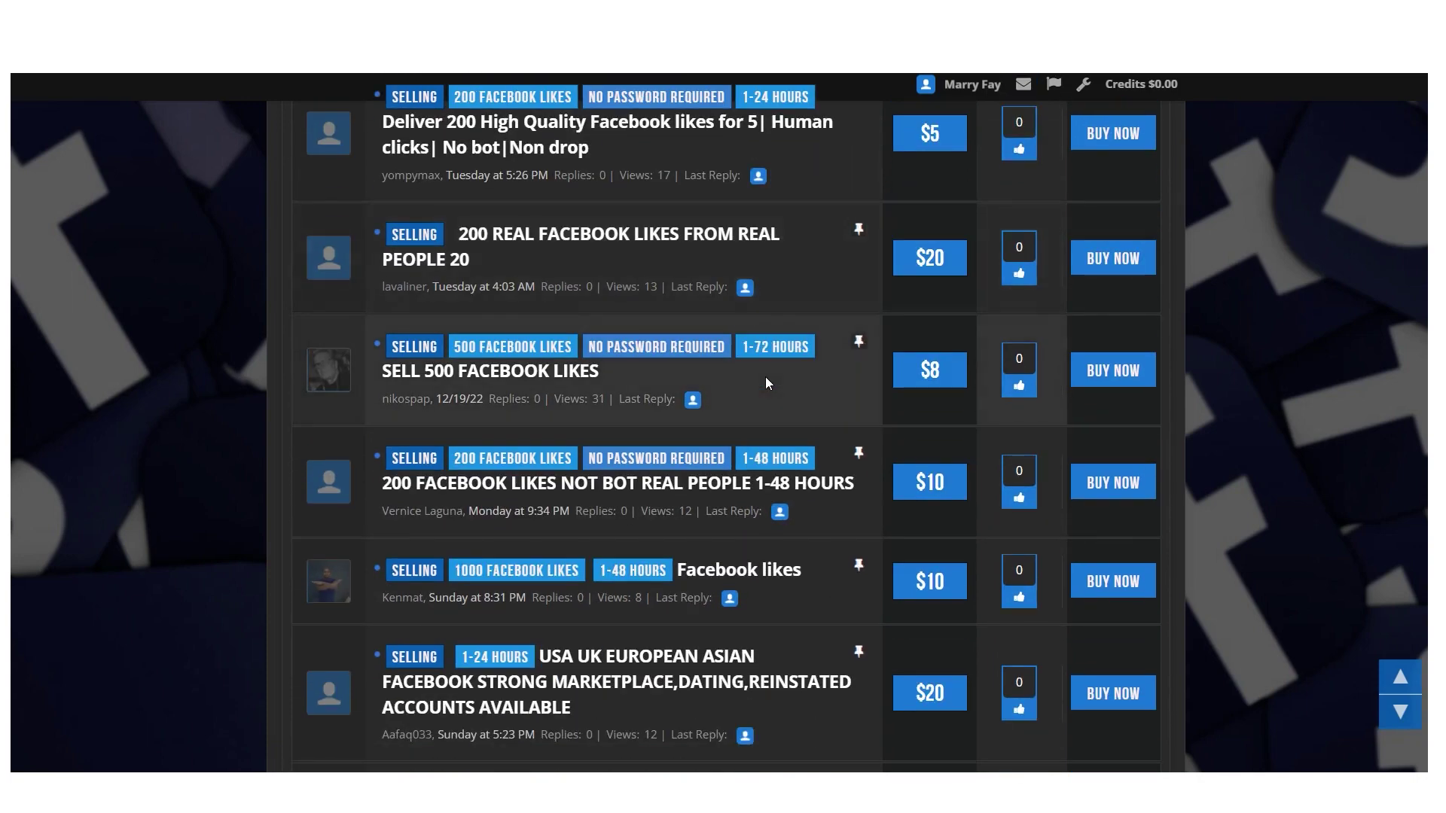
{"action": "scroll", "coordinate": [1191, 390], "scroll_direction": "up", "scroll_amount": 15}
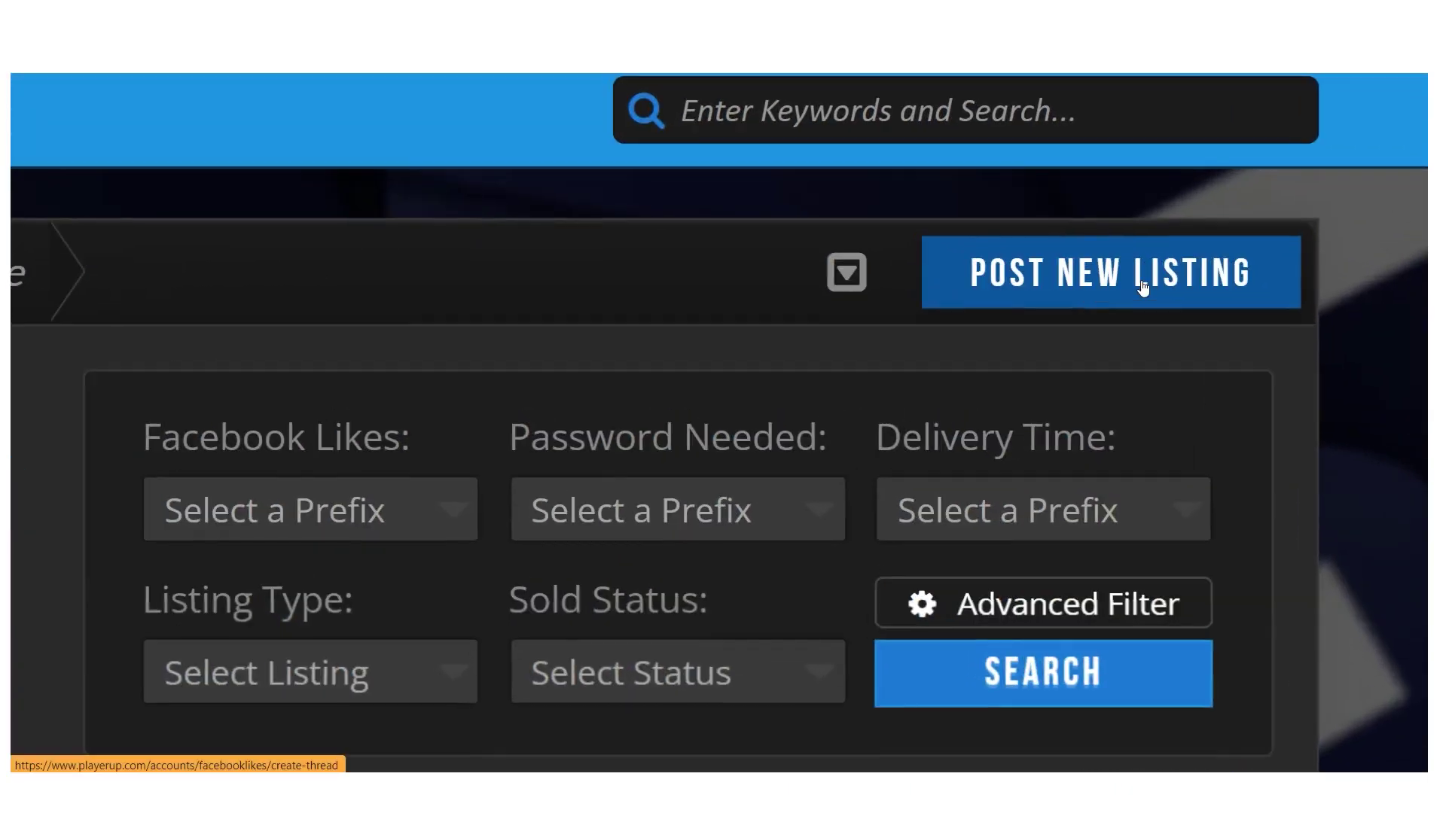
{"action": "left_click", "coordinate": [1126, 224]}
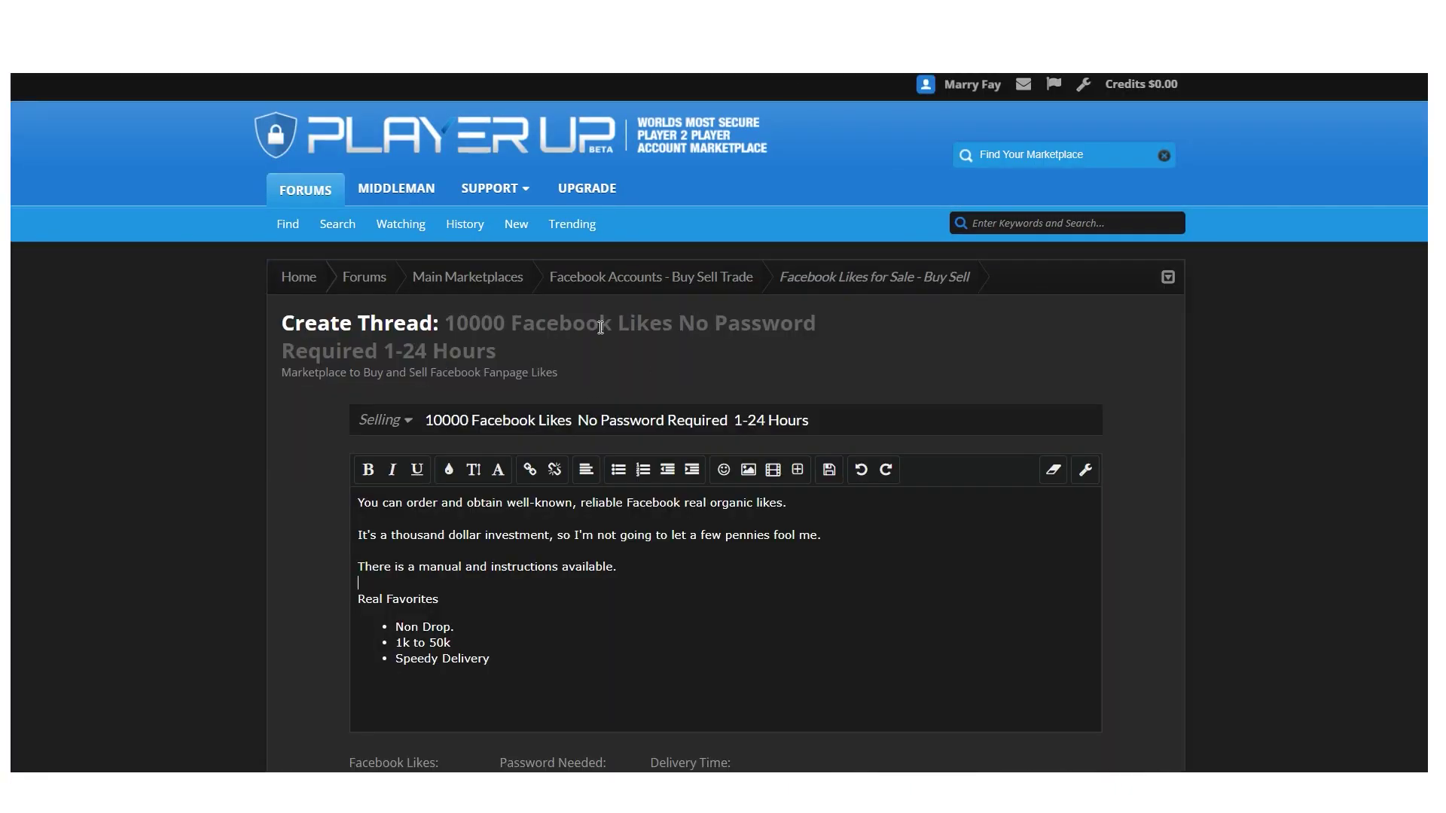
Look over the Create Thread form and select an existing listing's title tags
{"action": "left_click_drag", "start_coordinate": [264, 321], "coordinate": [393, 320]}
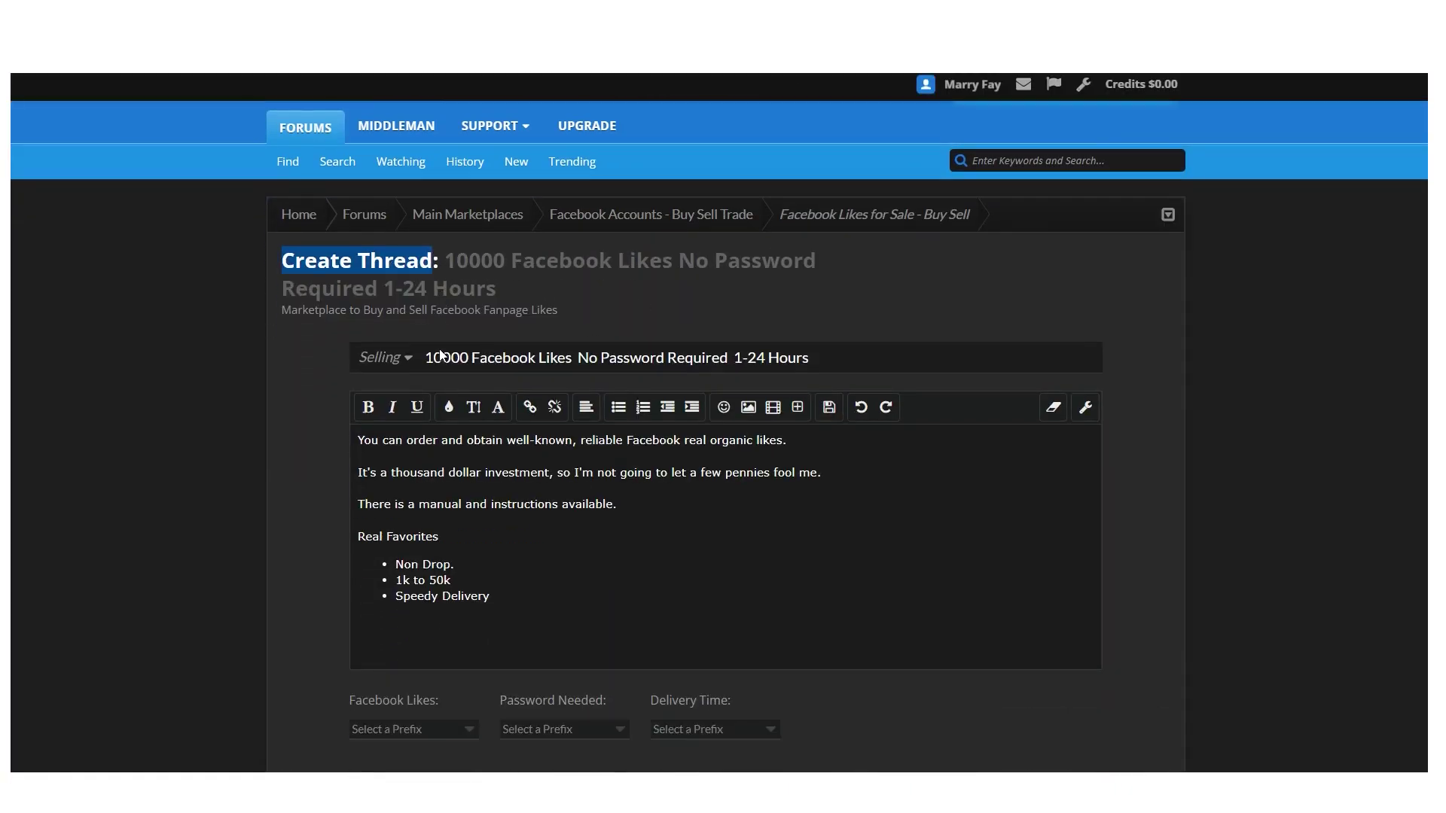
{"action": "scroll", "coordinate": [796, 291], "scroll_direction": "down", "scroll_amount": 1}
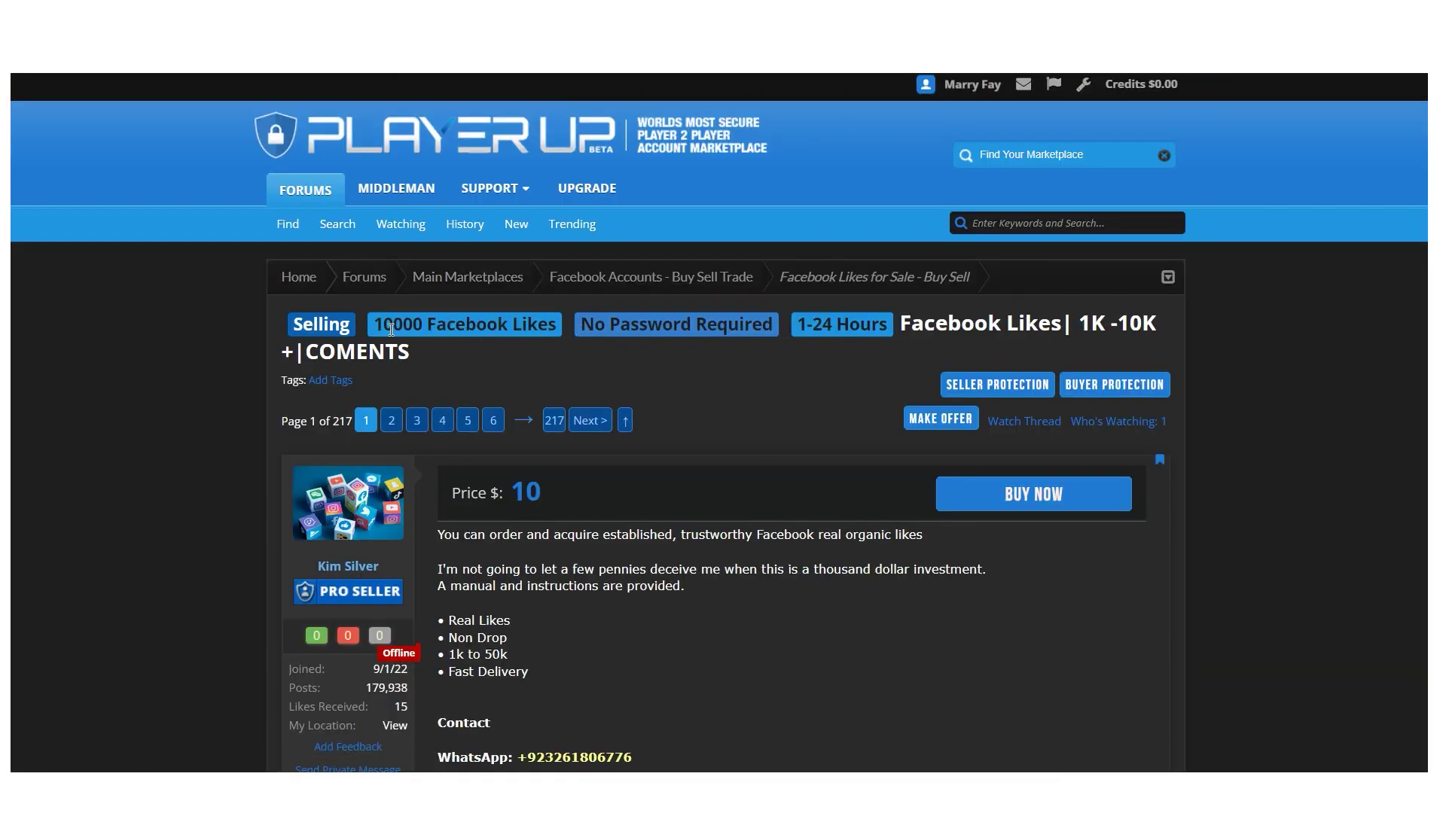
{"action": "scroll", "coordinate": [467, 422], "scroll_direction": "down", "scroll_amount": 5}
{"action": "scroll", "coordinate": [560, 507], "scroll_direction": "up", "scroll_amount": 4}
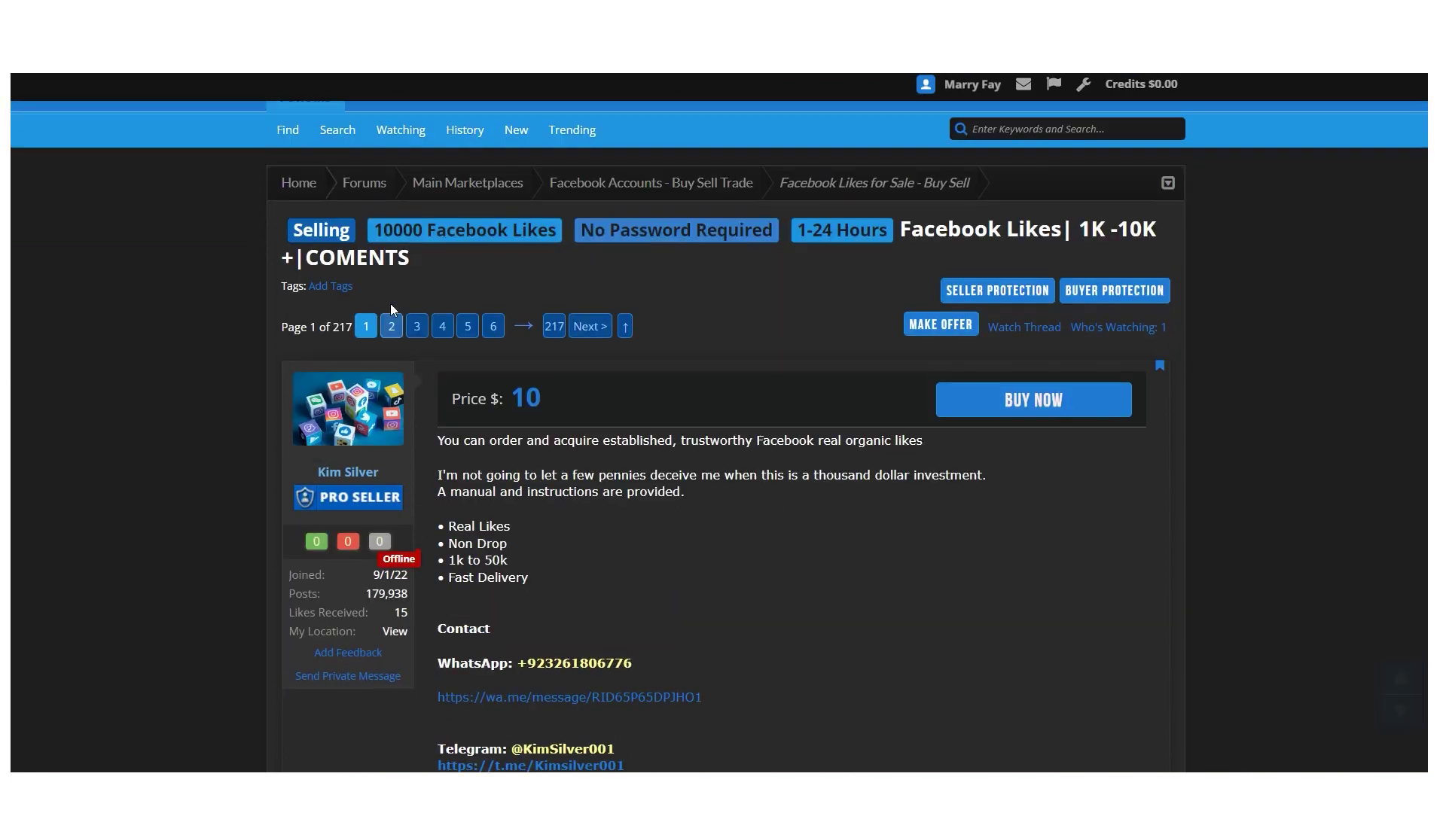
{"action": "left_click_drag", "start_coordinate": [402, 236], "coordinate": [876, 232]}
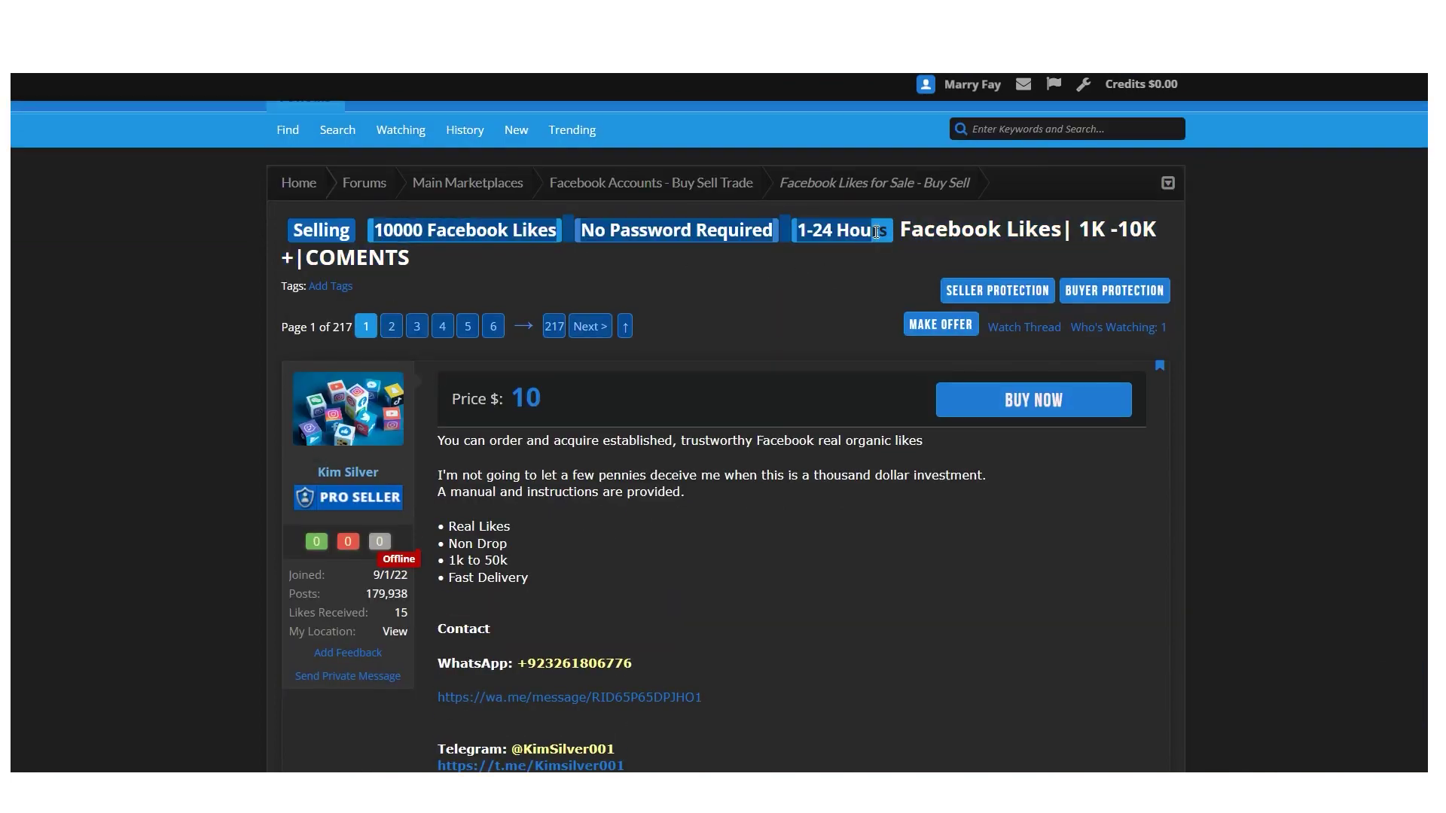
{"action": "right_click", "coordinate": [733, 232]}
{"action": "left_click", "coordinate": [699, 283]}
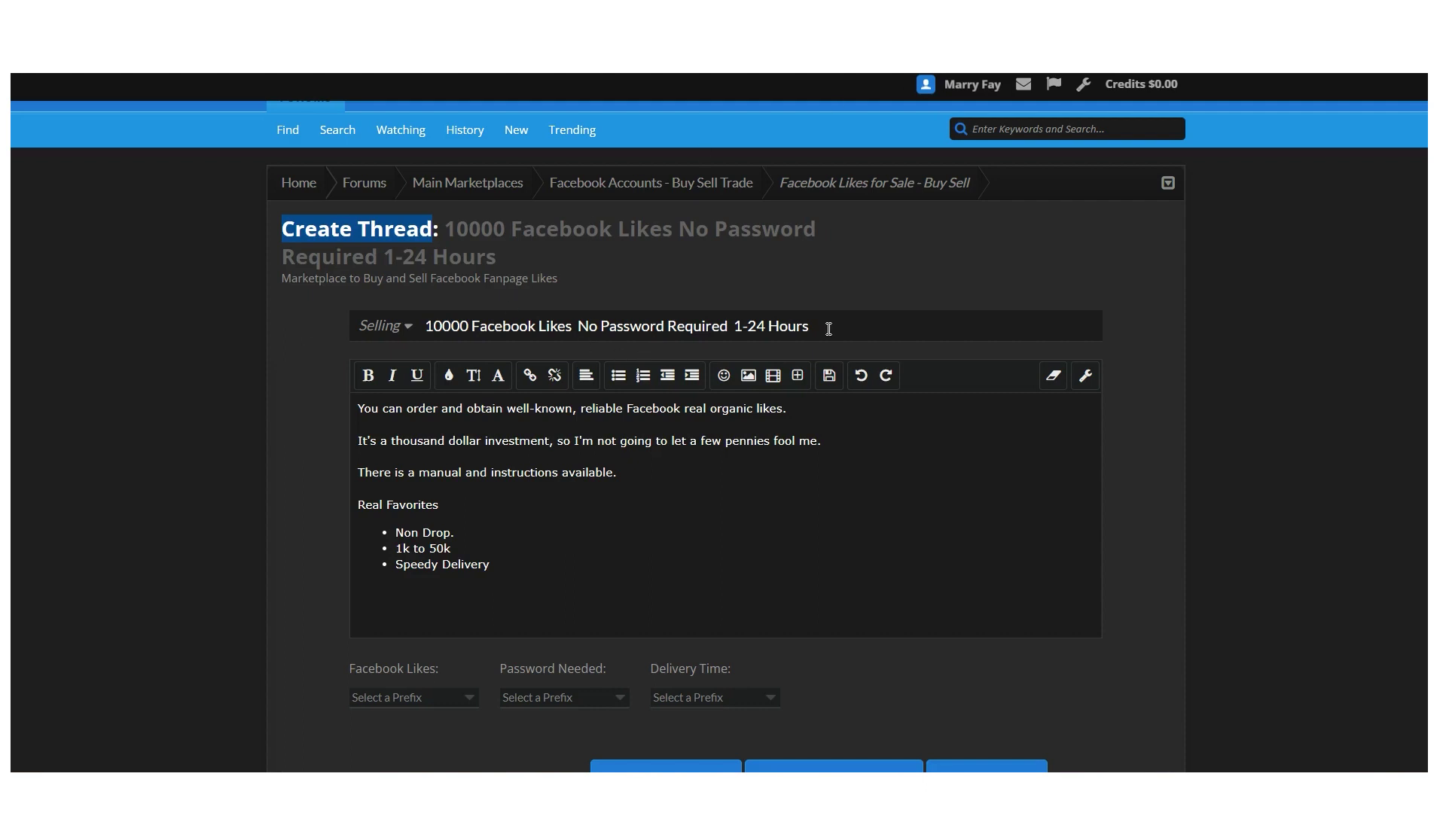
Select the new listing title and then the whole description text
{"action": "left_click_drag", "start_coordinate": [829, 329], "coordinate": [428, 318]}
{"action": "left_click", "coordinate": [695, 287]}
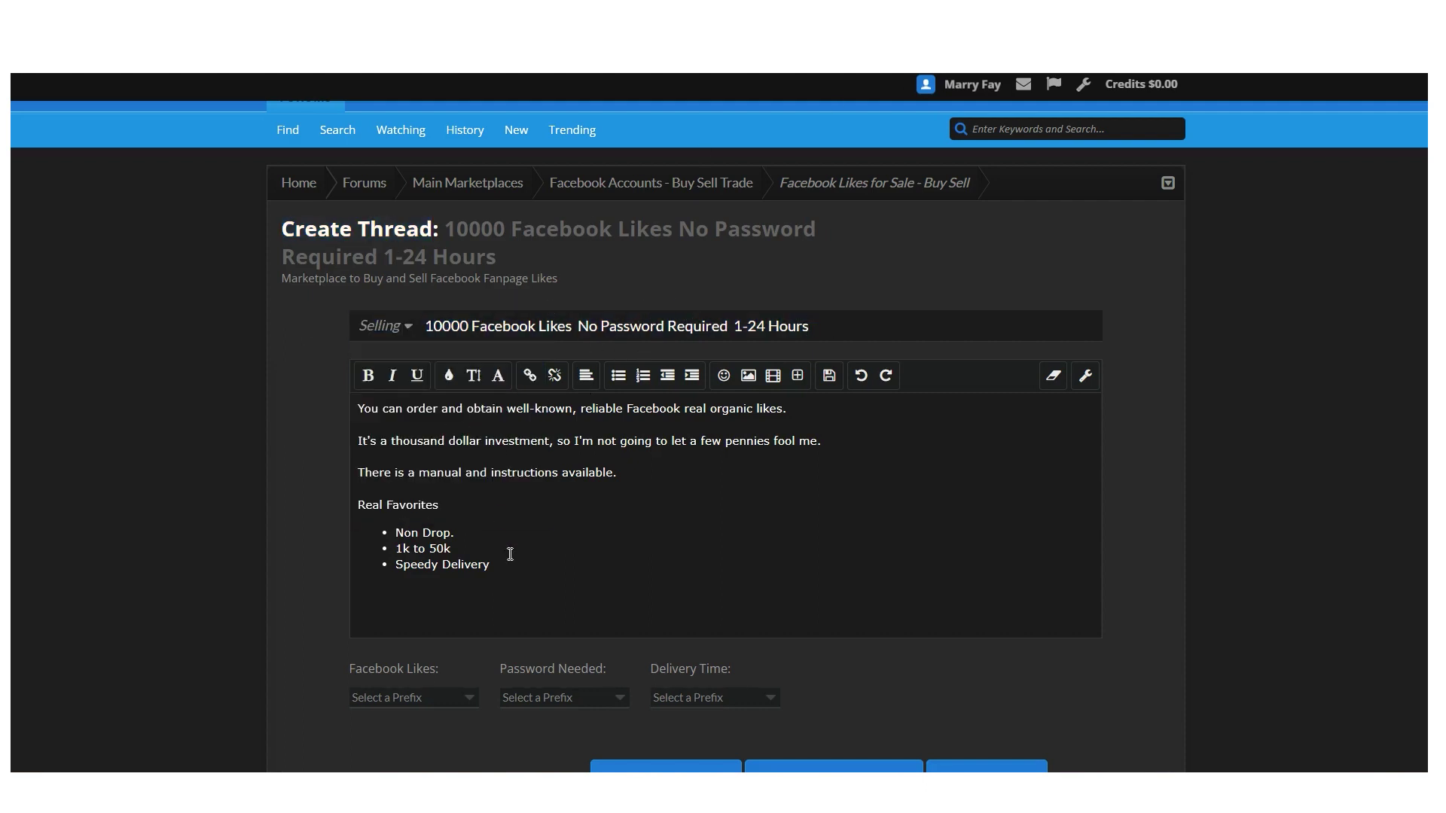
{"action": "left_click_drag", "start_coordinate": [523, 577], "coordinate": [338, 410]}
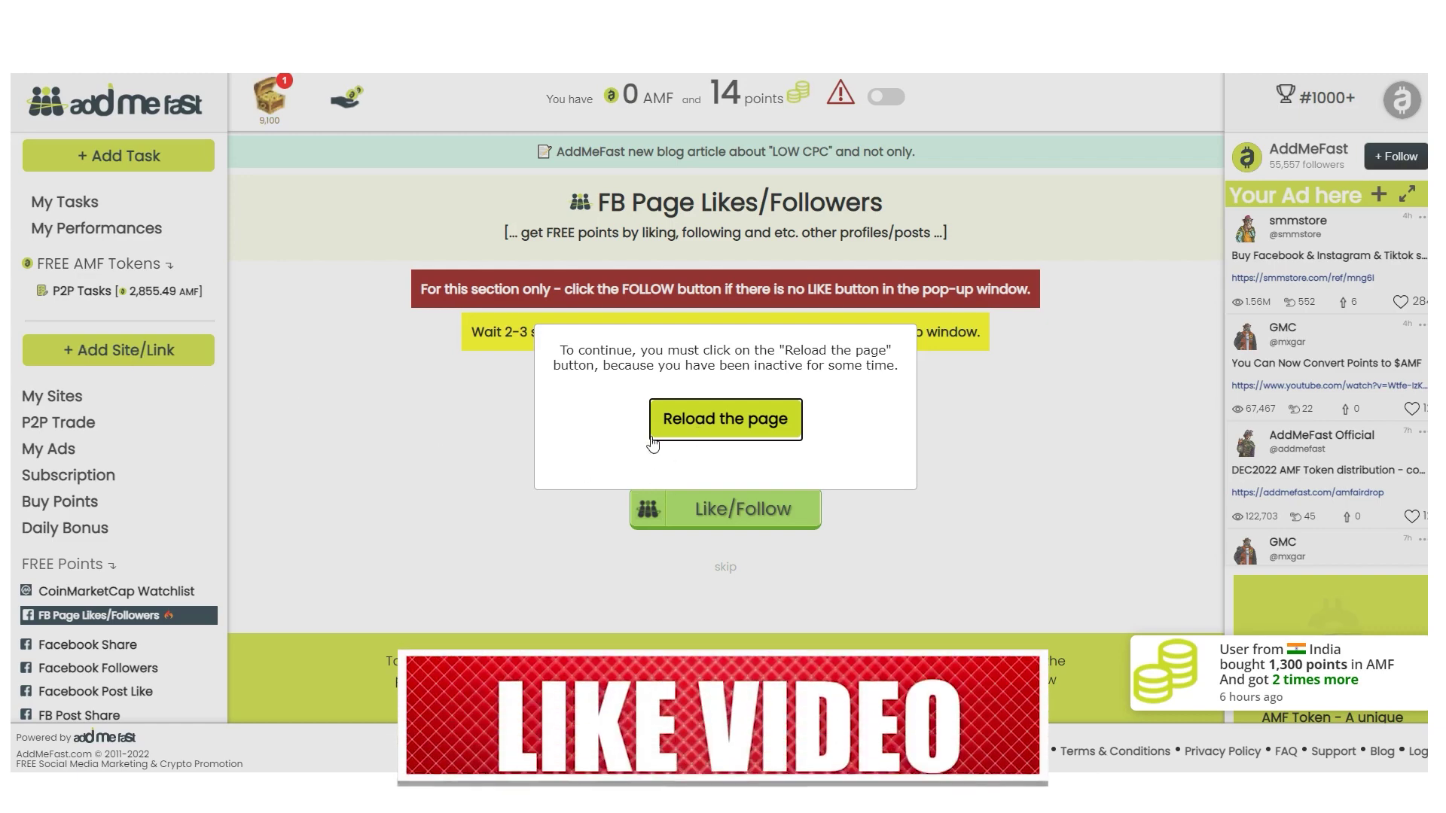
Reload the page after the inactivity notice and open the add-content form
{"action": "left_click", "coordinate": [686, 441]}
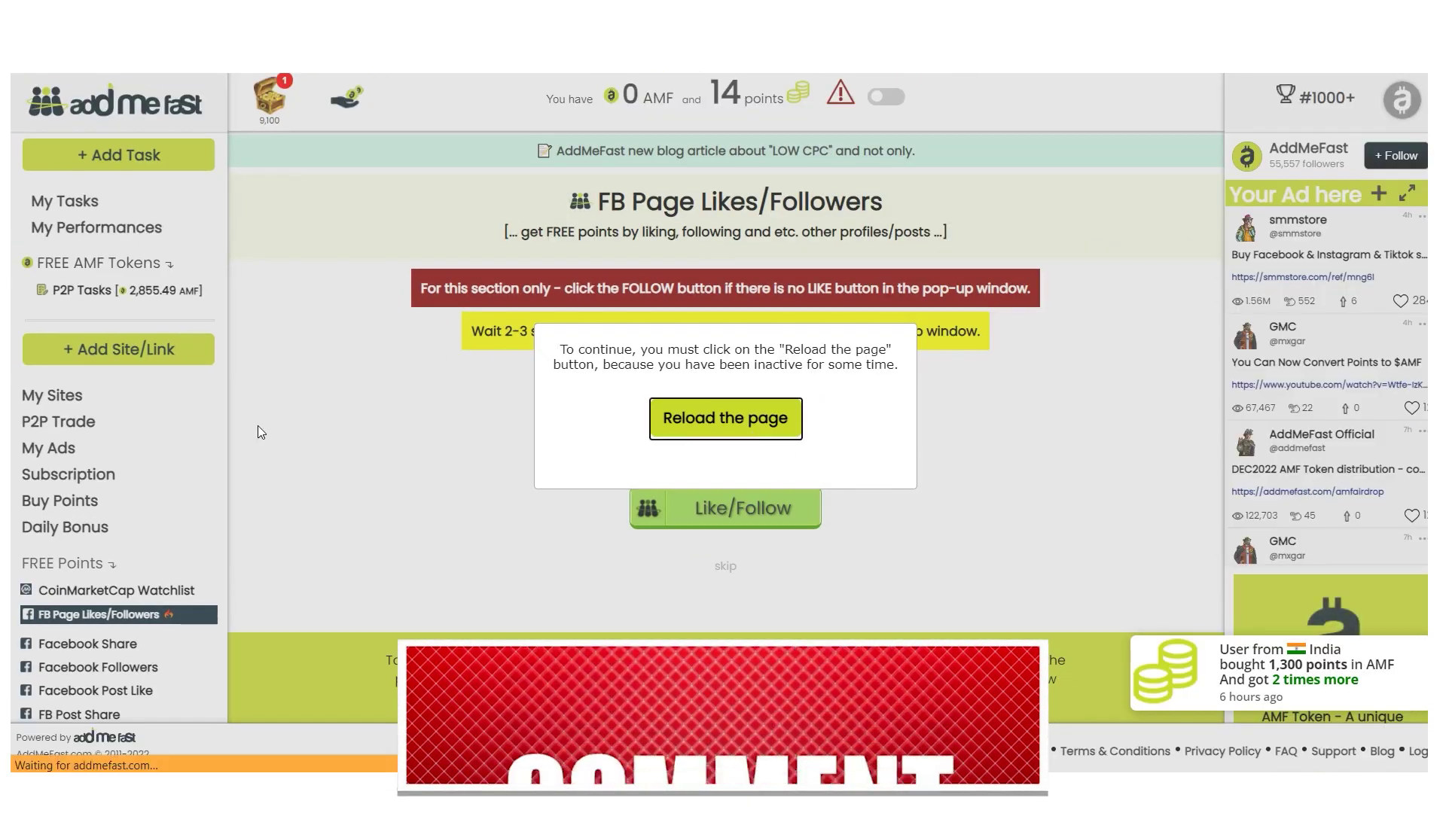
{"action": "left_click", "coordinate": [118, 348]}
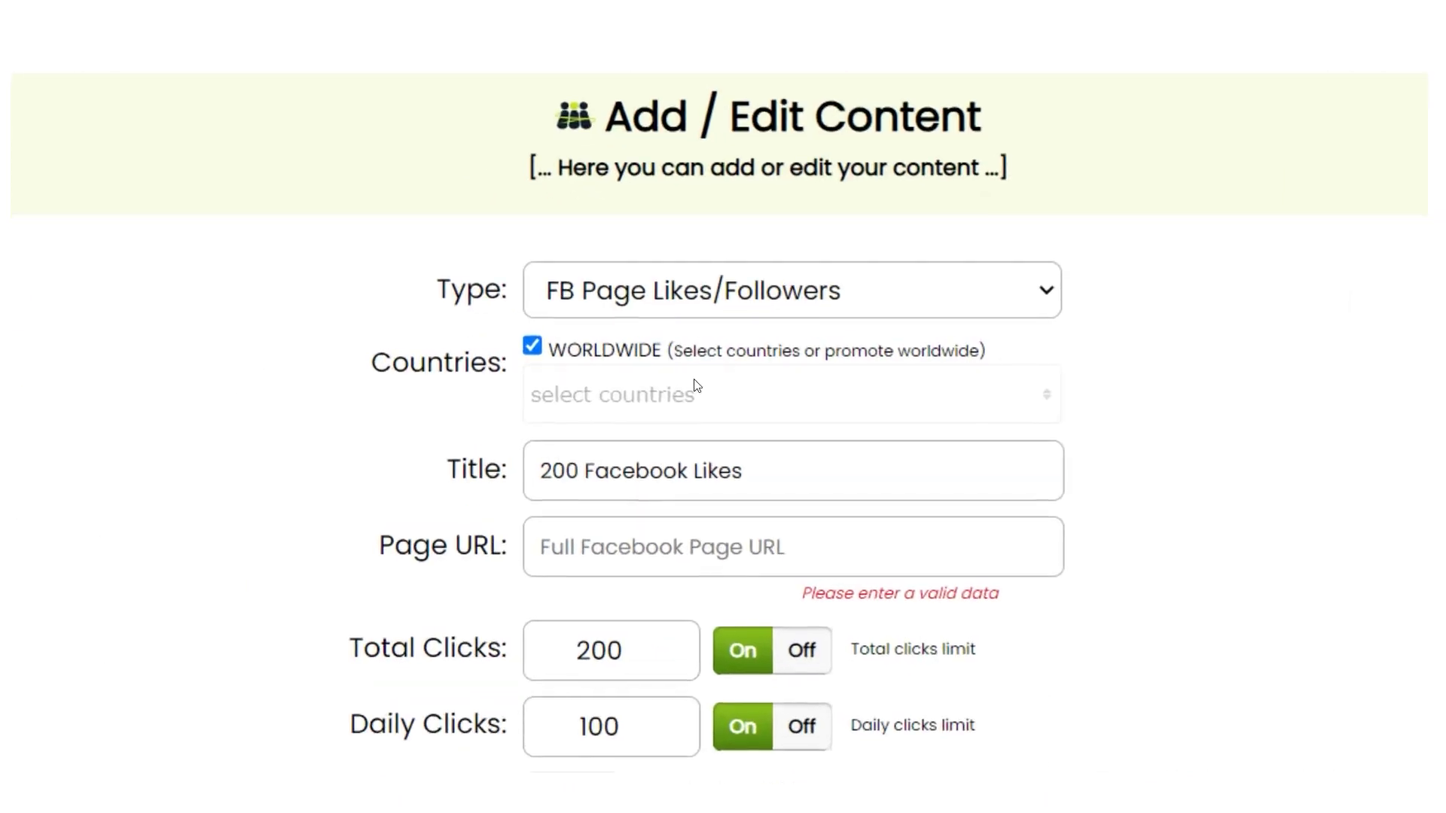
{"action": "left_click_drag", "start_coordinate": [446, 469], "coordinate": [509, 471]}
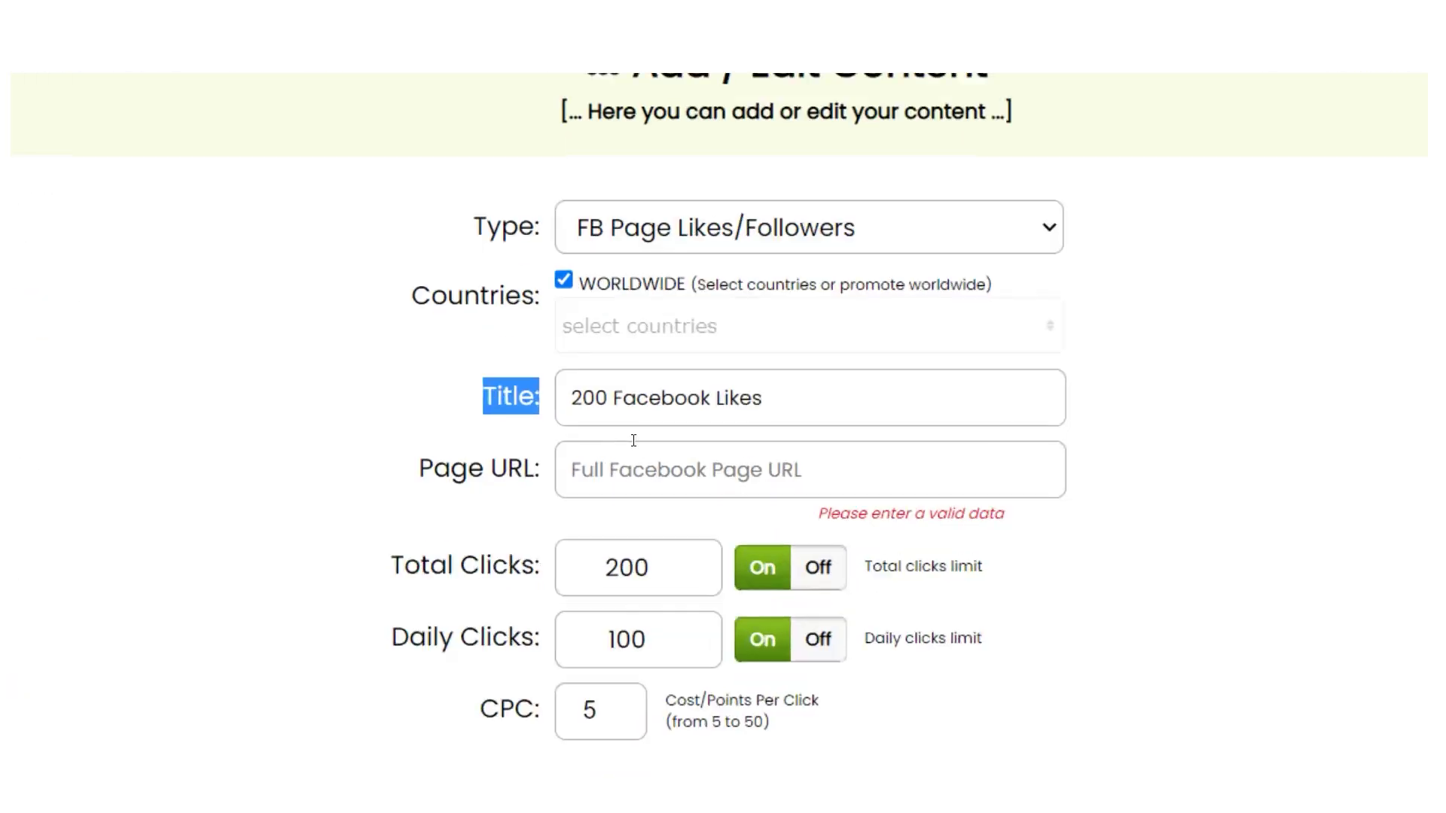
{"action": "left_click", "coordinate": [505, 428]}
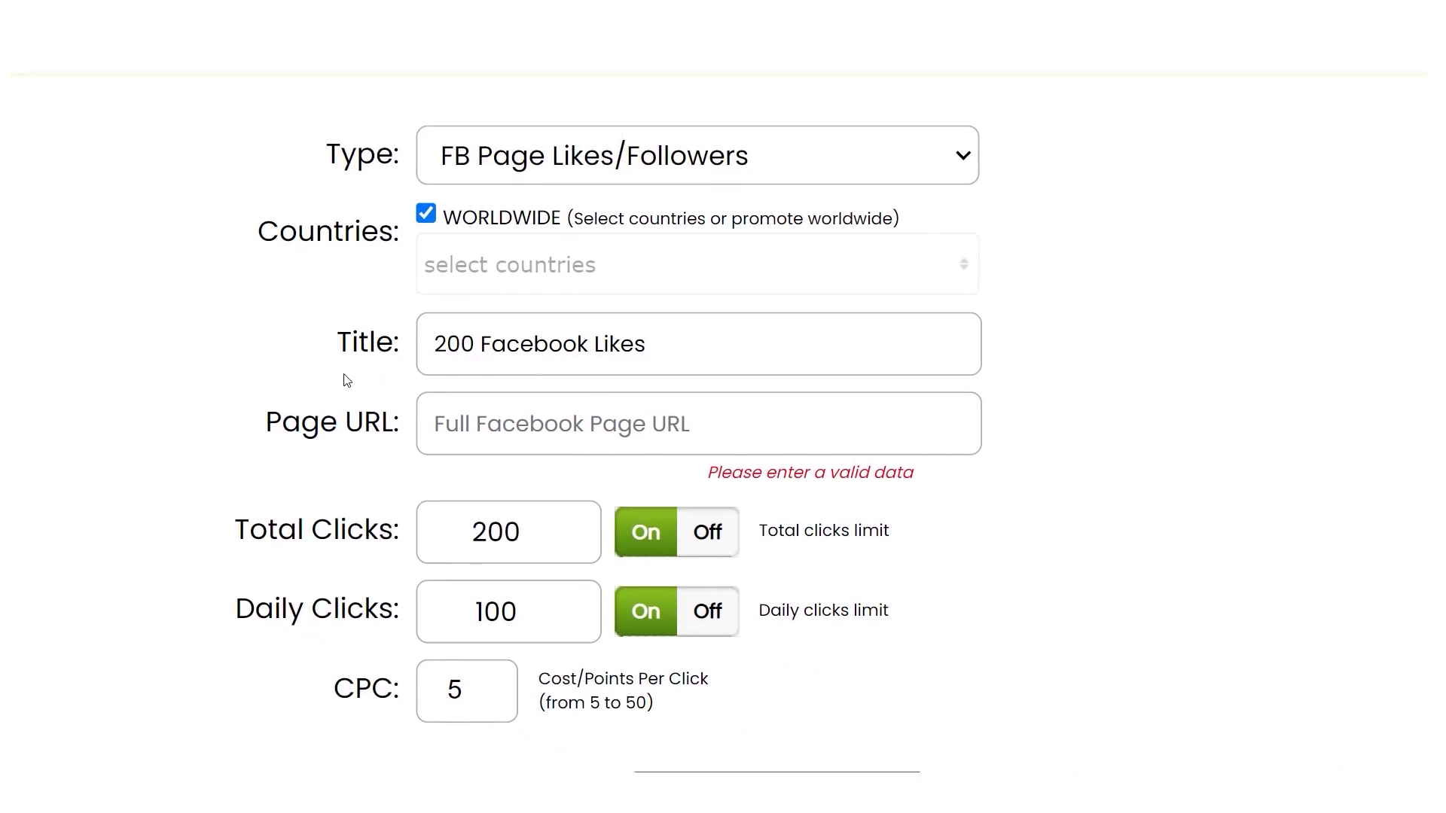
Highlight the campaign title '200 Facebook Likes'
{"action": "left_click_drag", "start_coordinate": [649, 345], "coordinate": [399, 340]}
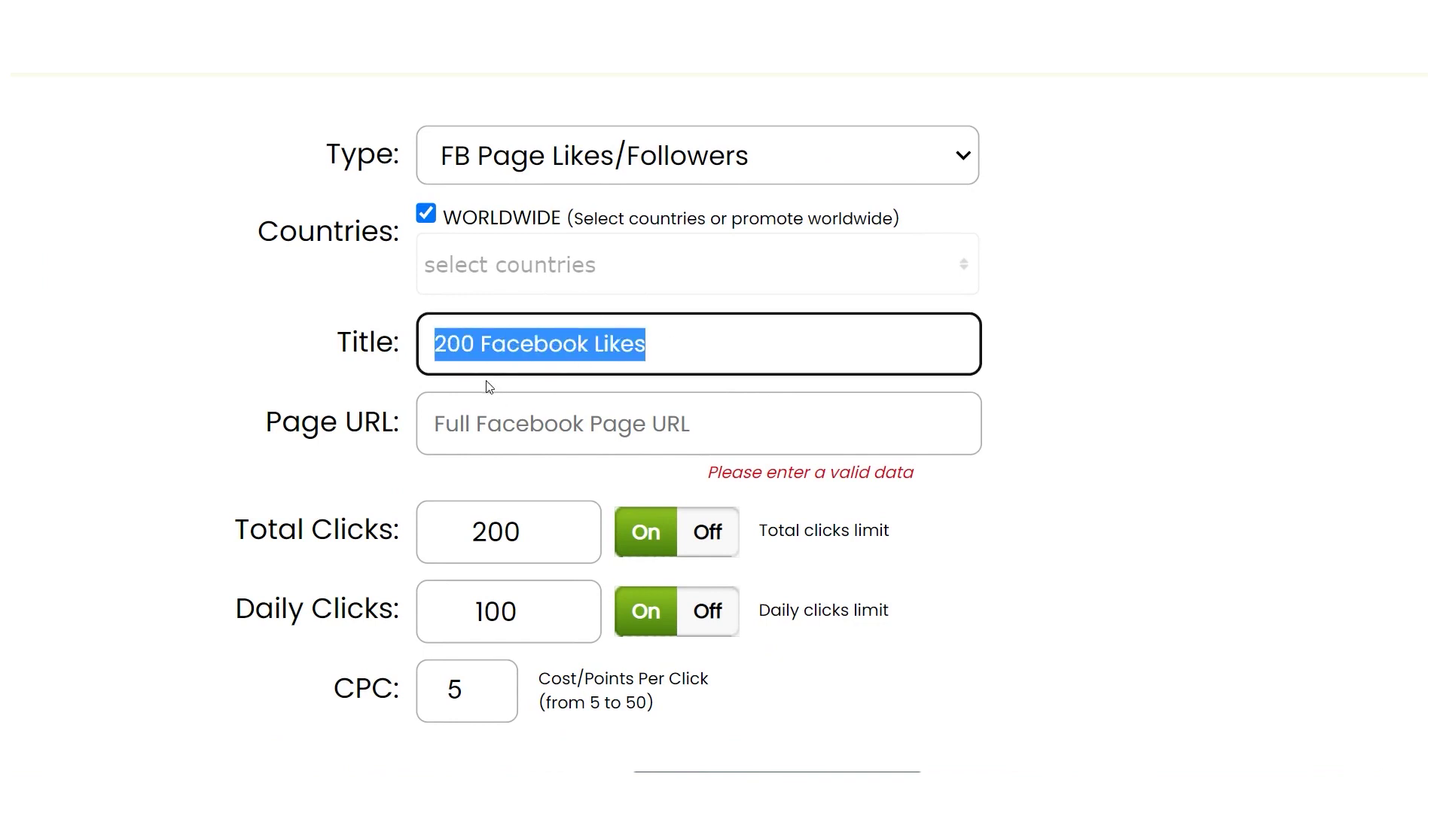
{"action": "left_click", "coordinate": [1037, 354]}
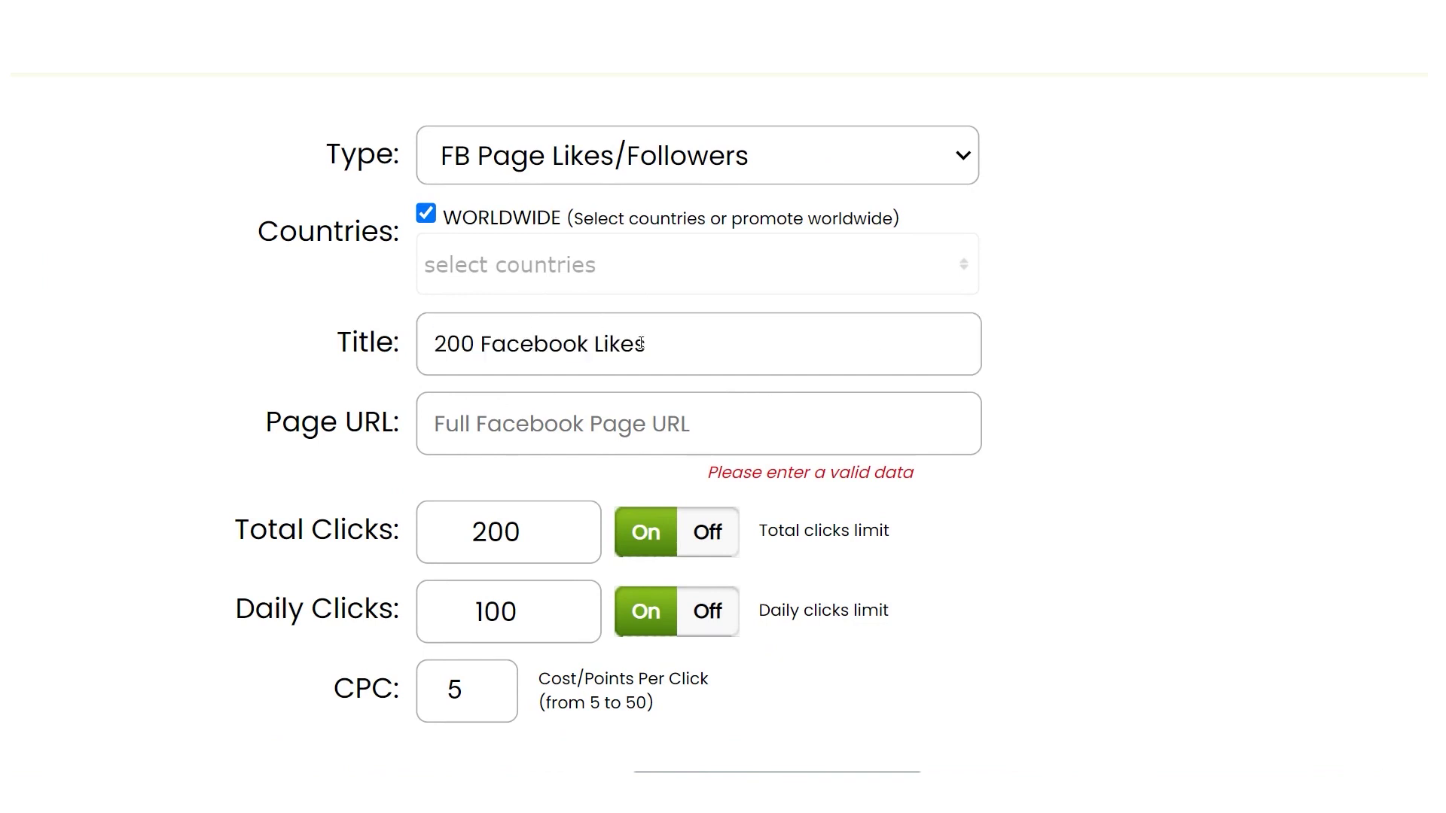
{"action": "left_click_drag", "start_coordinate": [641, 345], "coordinate": [446, 343]}
{"action": "left_click", "coordinate": [1017, 387]}
{"action": "triple_click", "coordinate": [673, 350]}
{"action": "left_click", "coordinate": [1117, 353]}
Point out the Facebook page address field and dismiss its suggestions list
{"action": "left_click_drag", "start_coordinate": [261, 433], "coordinate": [387, 445]}
{"action": "left_click", "coordinate": [397, 443]}
{"action": "left_click", "coordinate": [373, 435]}
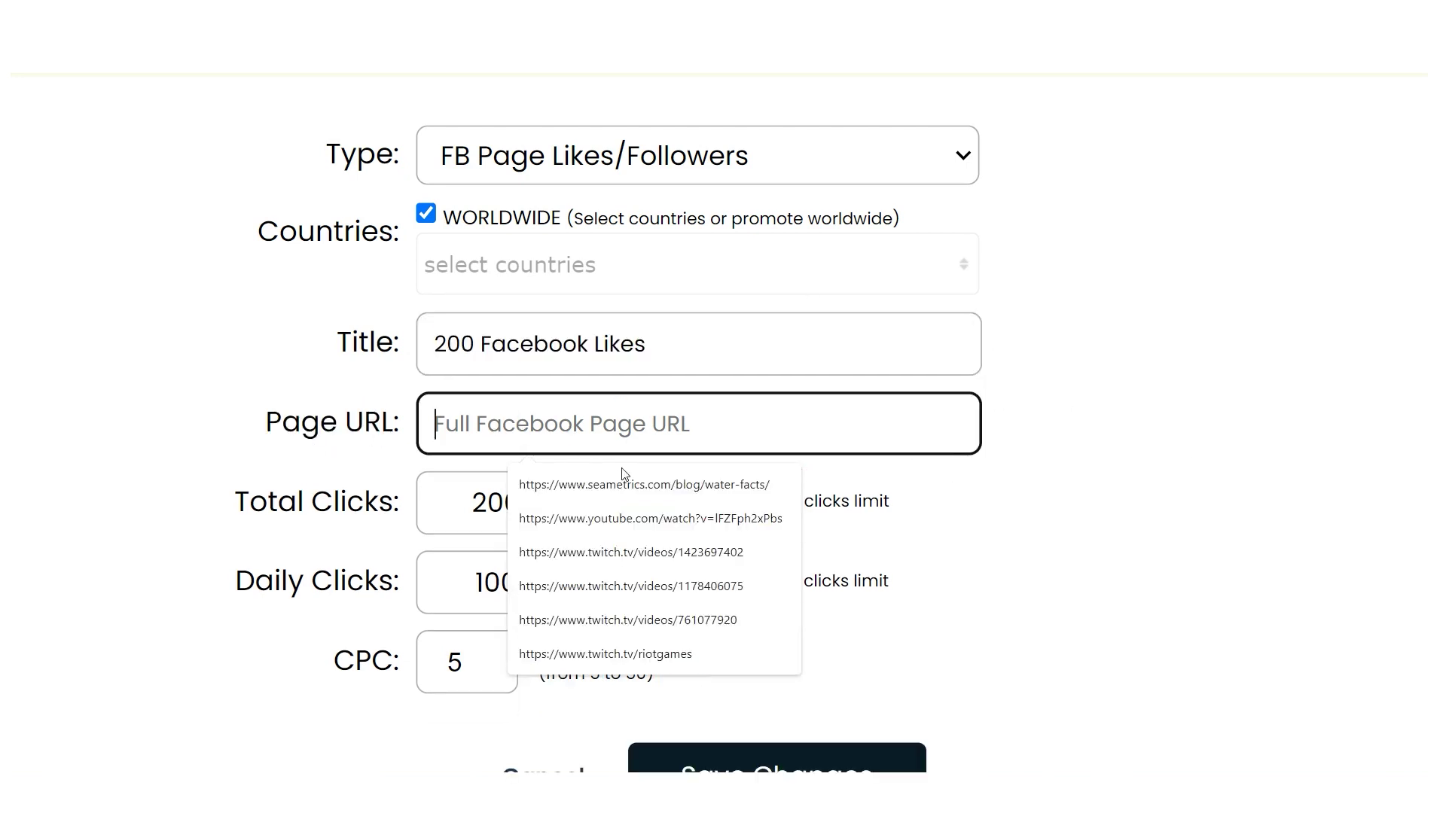
{"action": "left_click", "coordinate": [576, 463]}
{"action": "scroll", "coordinate": [488, 434], "scroll_direction": "down", "scroll_amount": 1}
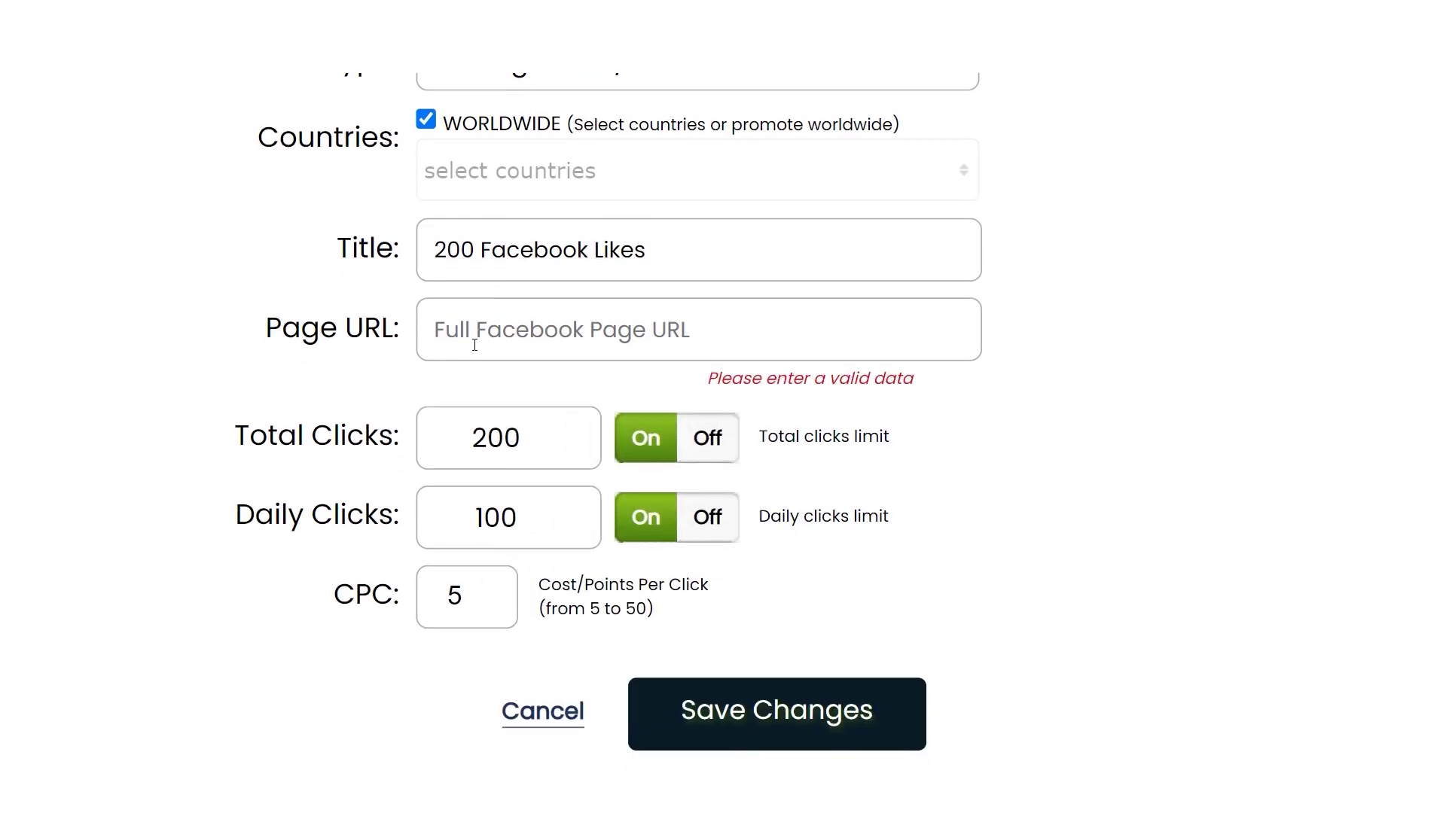
{"action": "triple_click", "coordinate": [318, 331]}
{"action": "scroll", "coordinate": [422, 339], "scroll_direction": "down", "scroll_amount": 1}
Highlight the Total Clicks value 200 and its row
{"action": "left_click", "coordinate": [526, 345]}
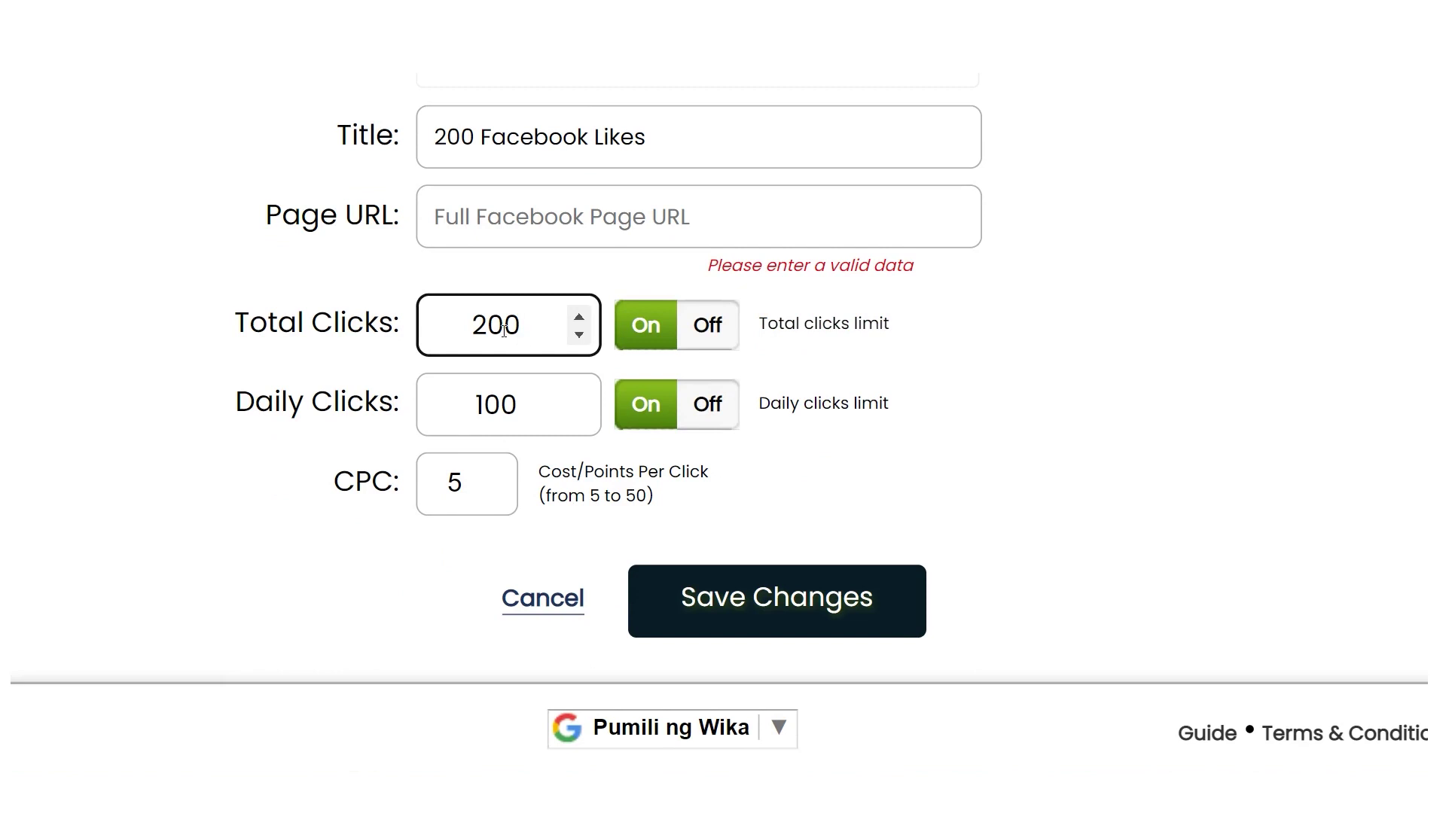
{"action": "double_click", "coordinate": [504, 331]}
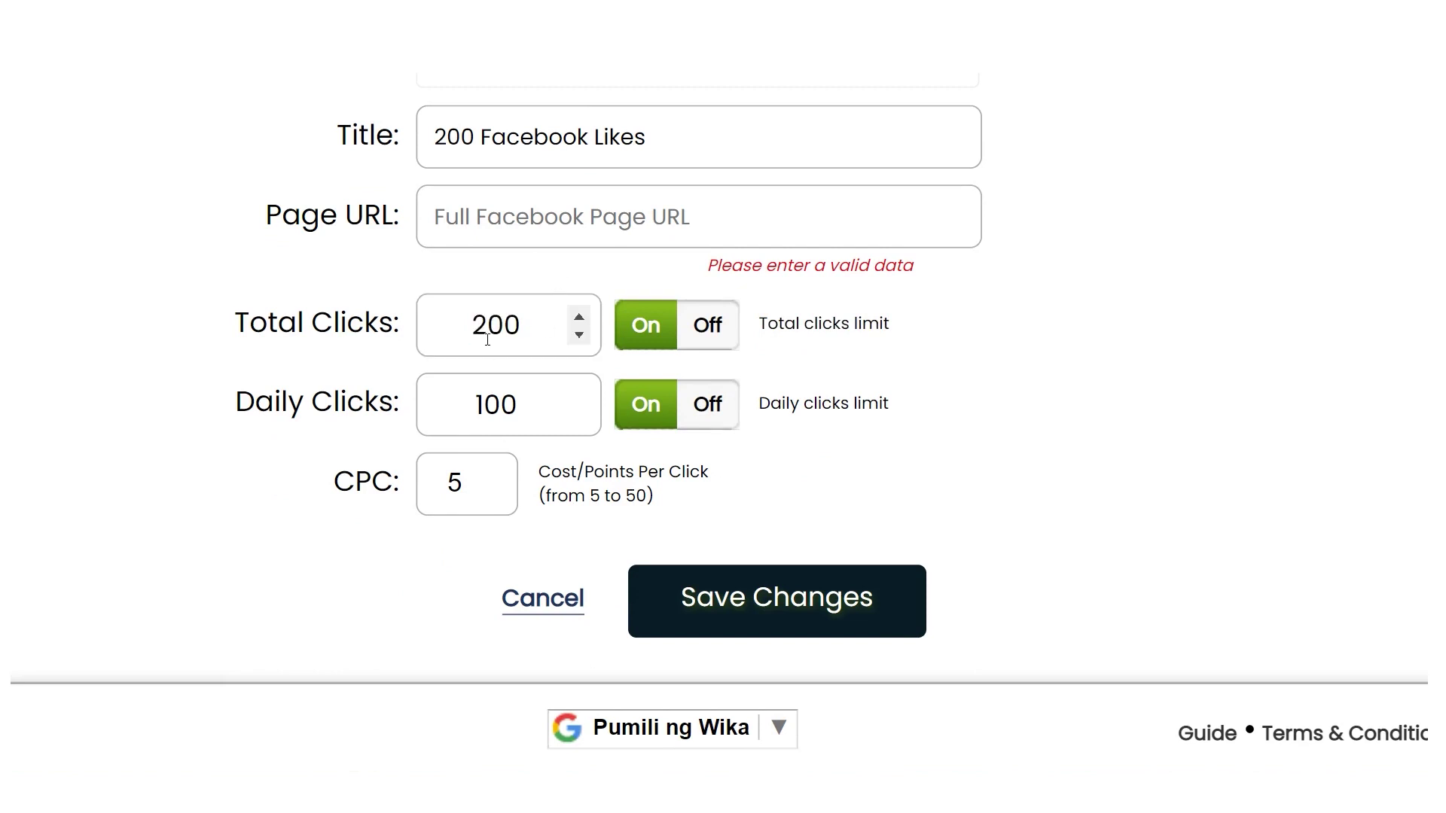
{"action": "left_click", "coordinate": [563, 266]}
{"action": "double_click", "coordinate": [498, 326]}
{"action": "left_click", "coordinate": [549, 283]}
{"action": "left_click_drag", "start_coordinate": [763, 320], "coordinate": [846, 332]}
{"action": "left_click", "coordinate": [897, 336]}
{"action": "triple_click", "coordinate": [888, 323]}
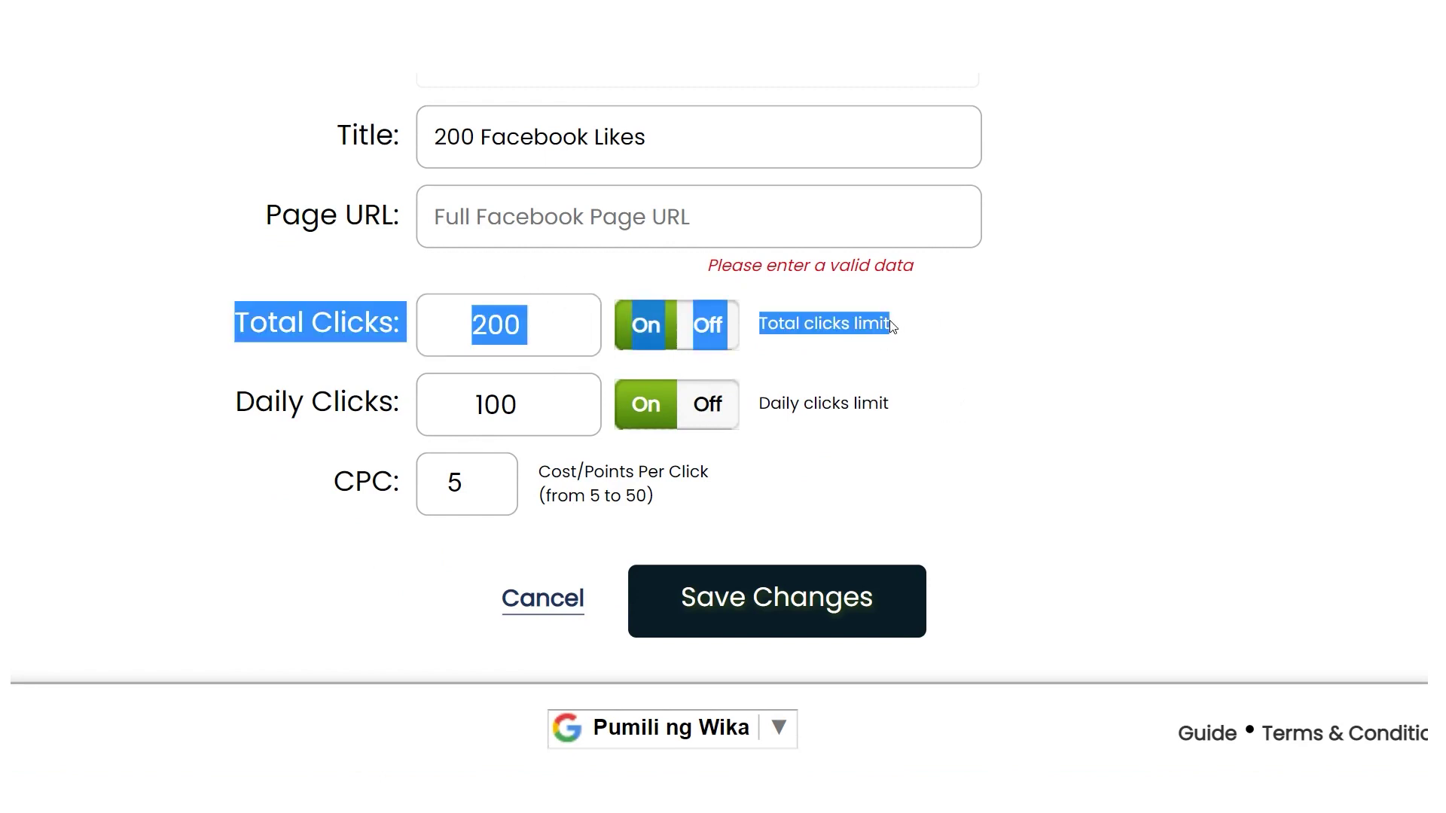
{"action": "left_click", "coordinate": [1050, 346]}
Show the CPC returns to its minimum 5, then highlight the calculator's 1000 result
{"action": "left_click", "coordinate": [496, 491]}
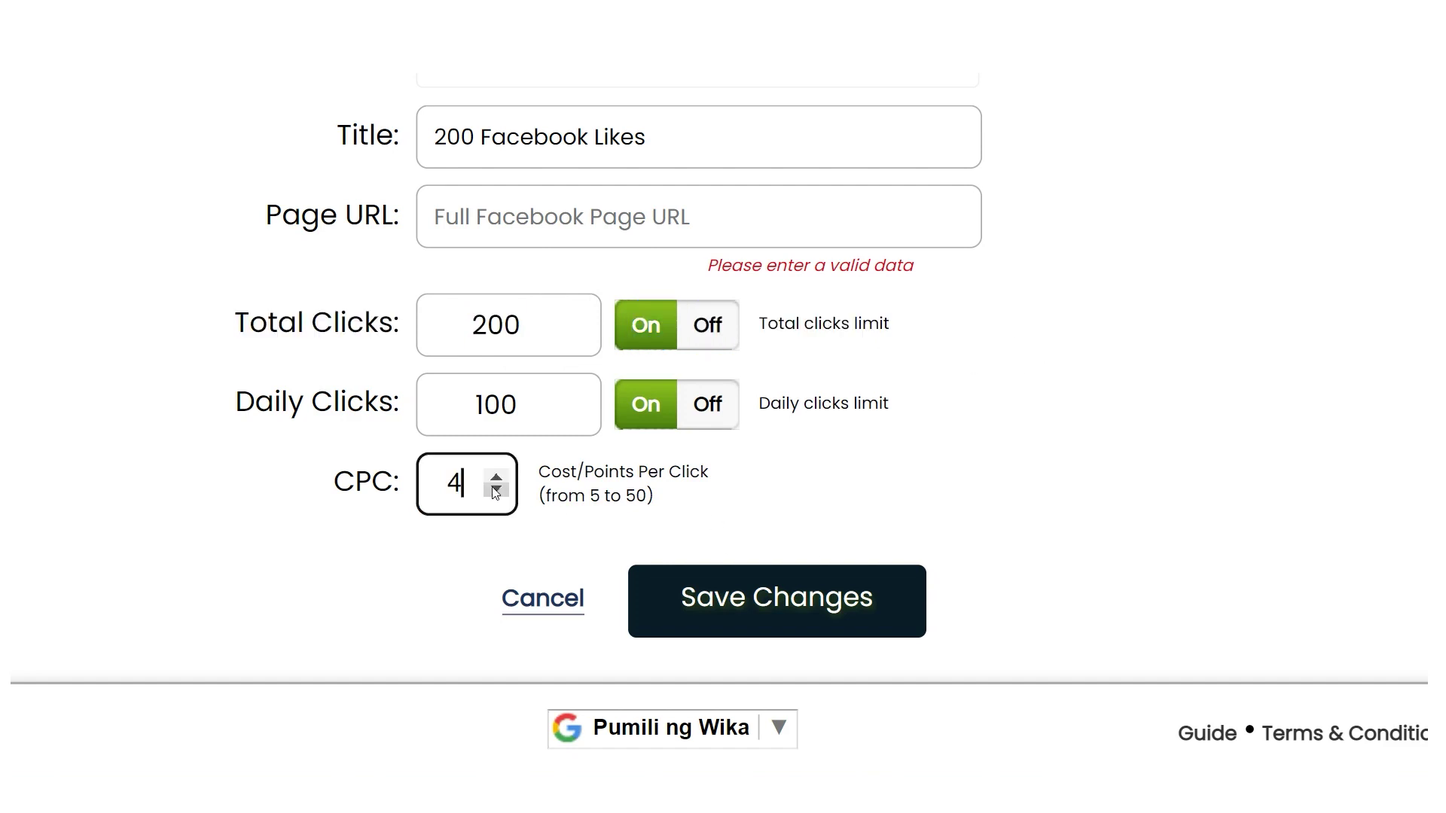
{"action": "left_click", "coordinate": [450, 537]}
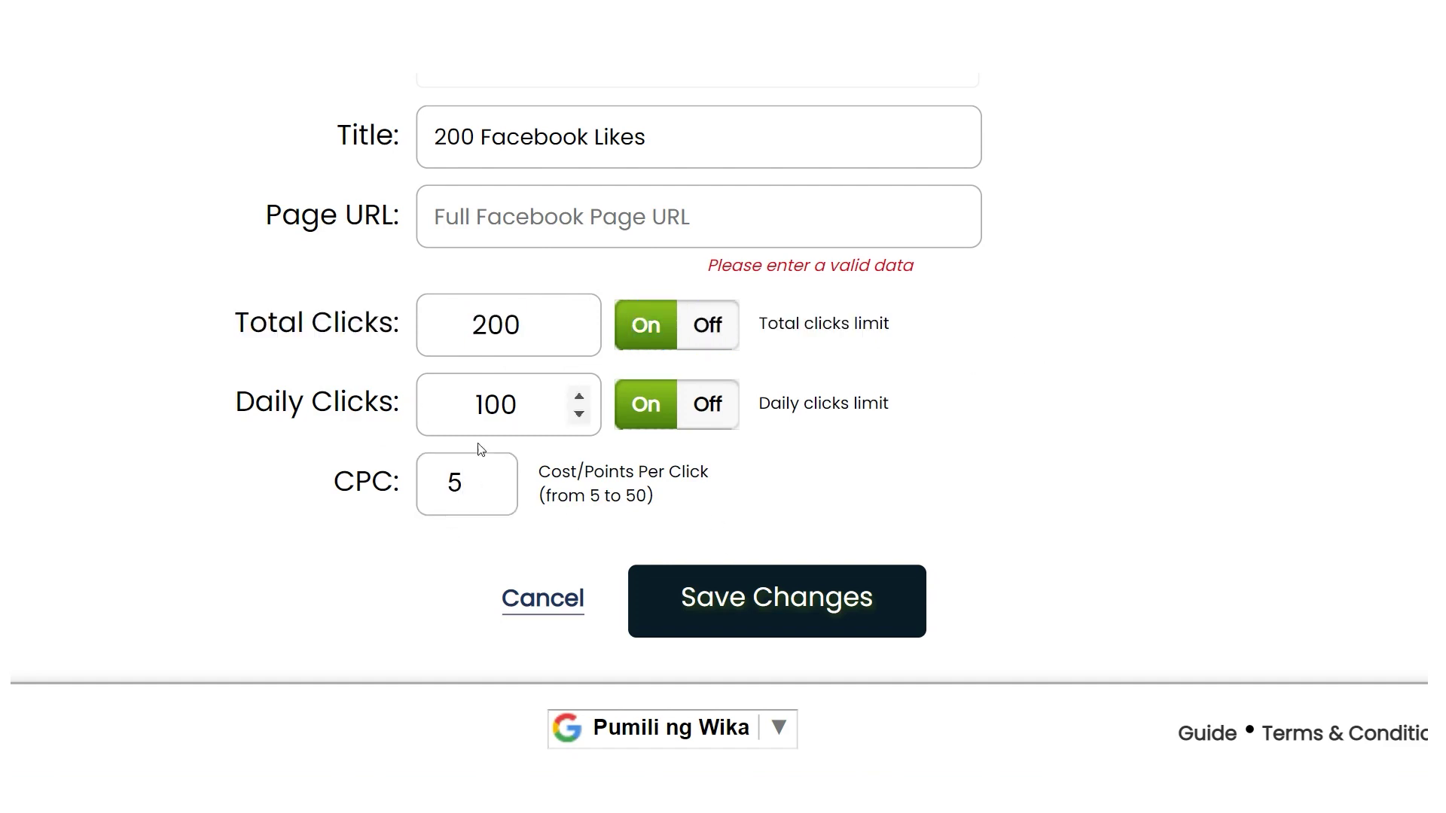
{"action": "left_click", "coordinate": [457, 483]}
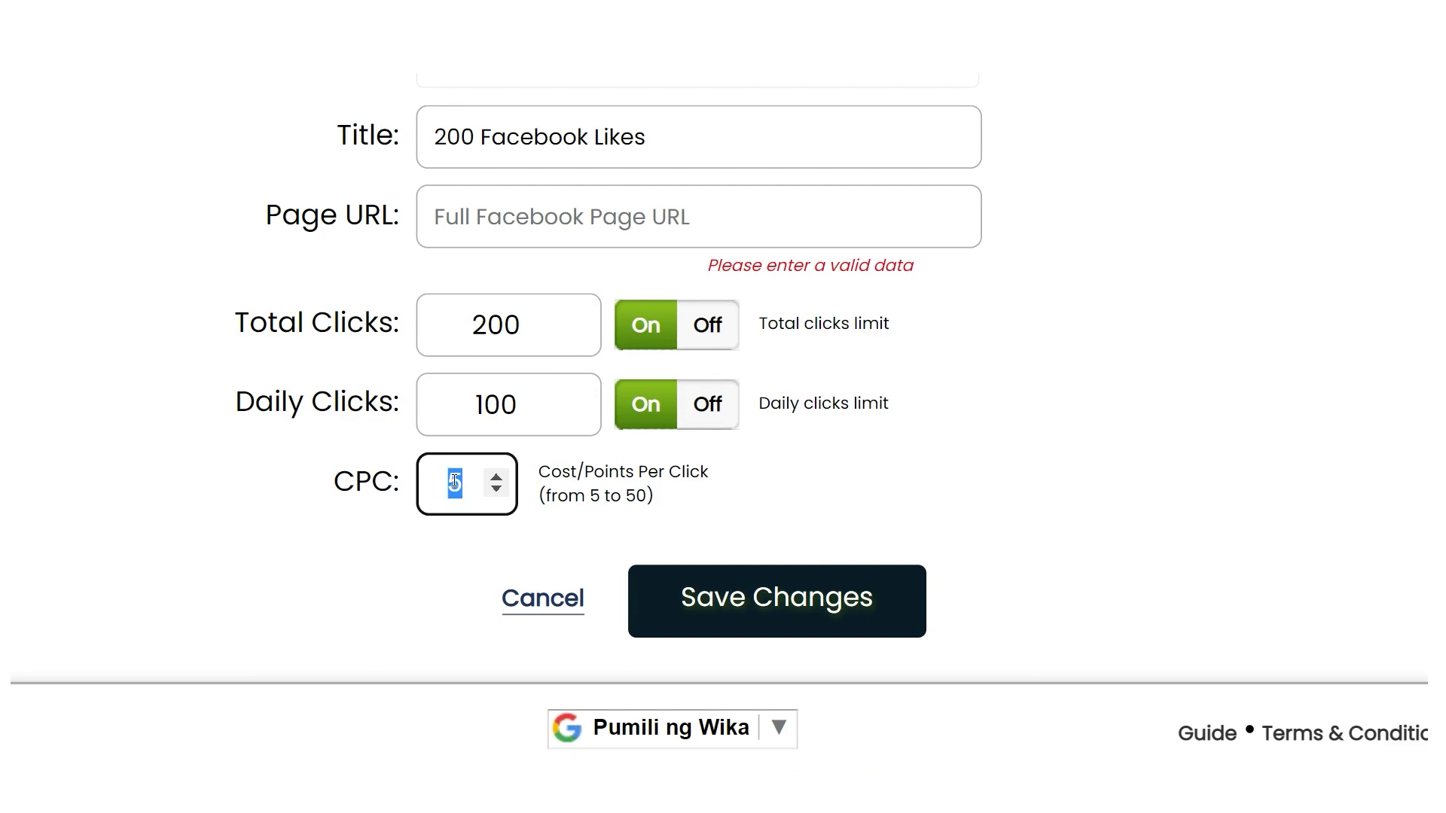
{"action": "left_click", "coordinate": [577, 547]}
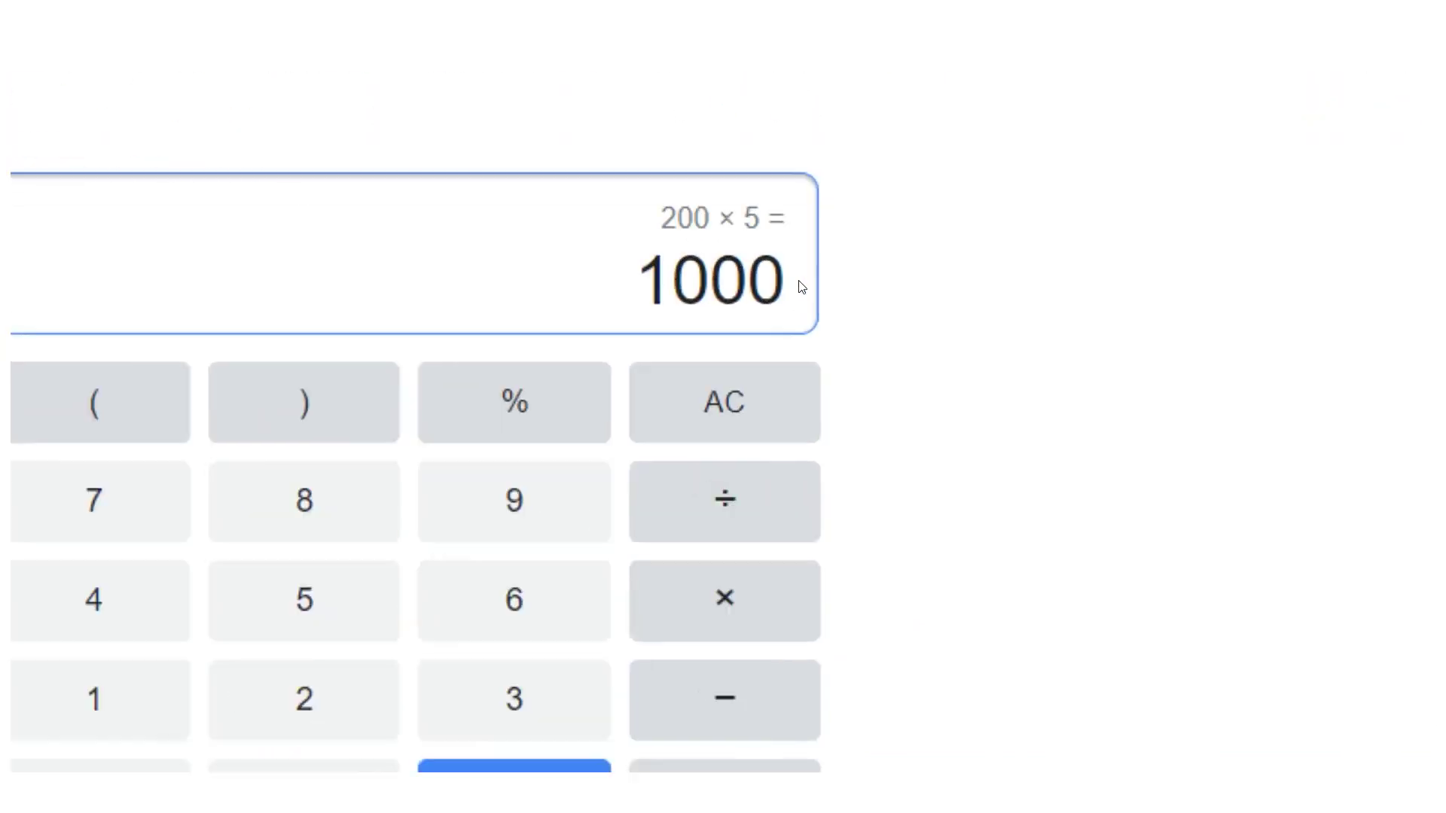
{"action": "double_click", "coordinate": [812, 290]}
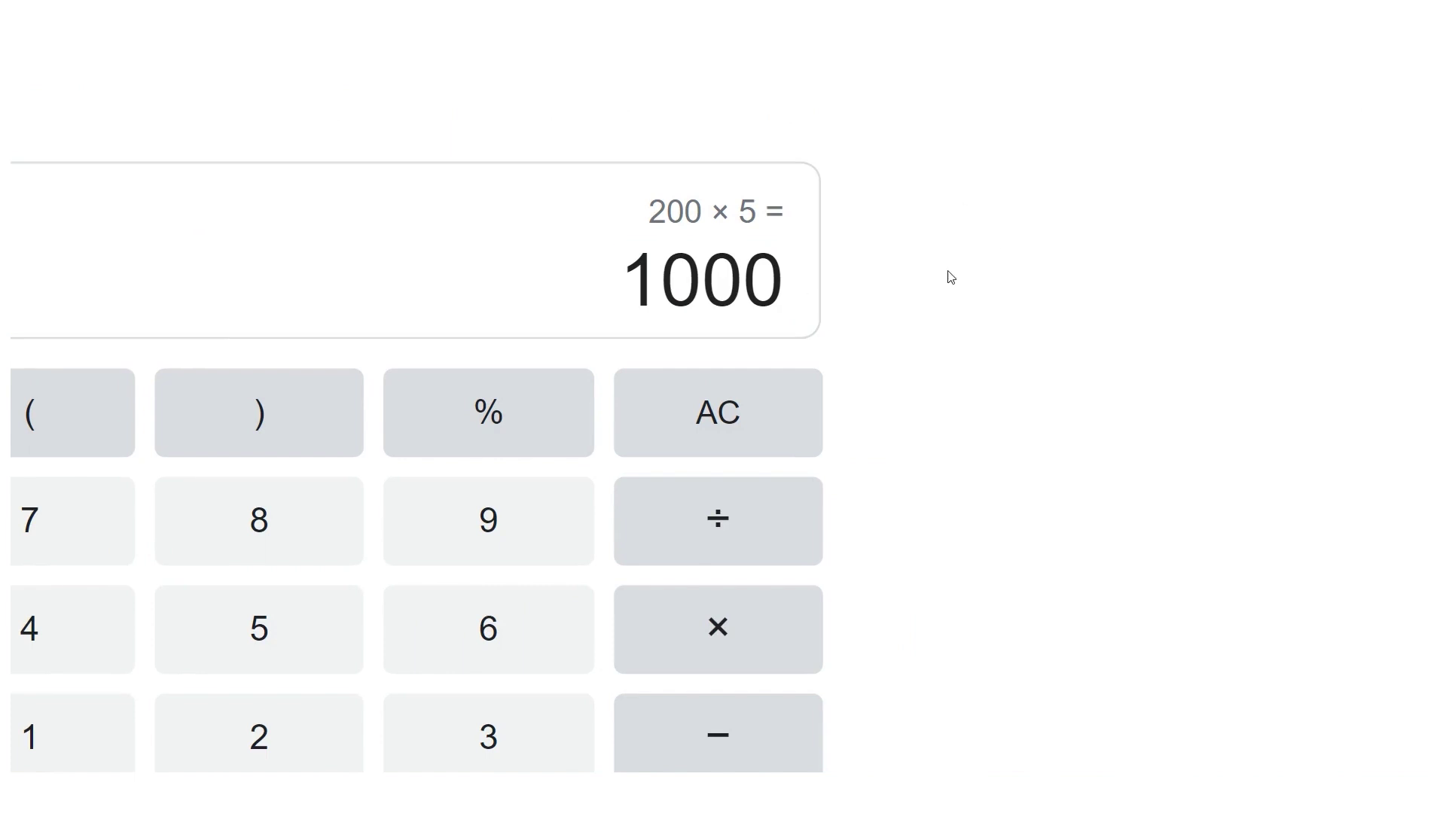
{"action": "double_click", "coordinate": [740, 264]}
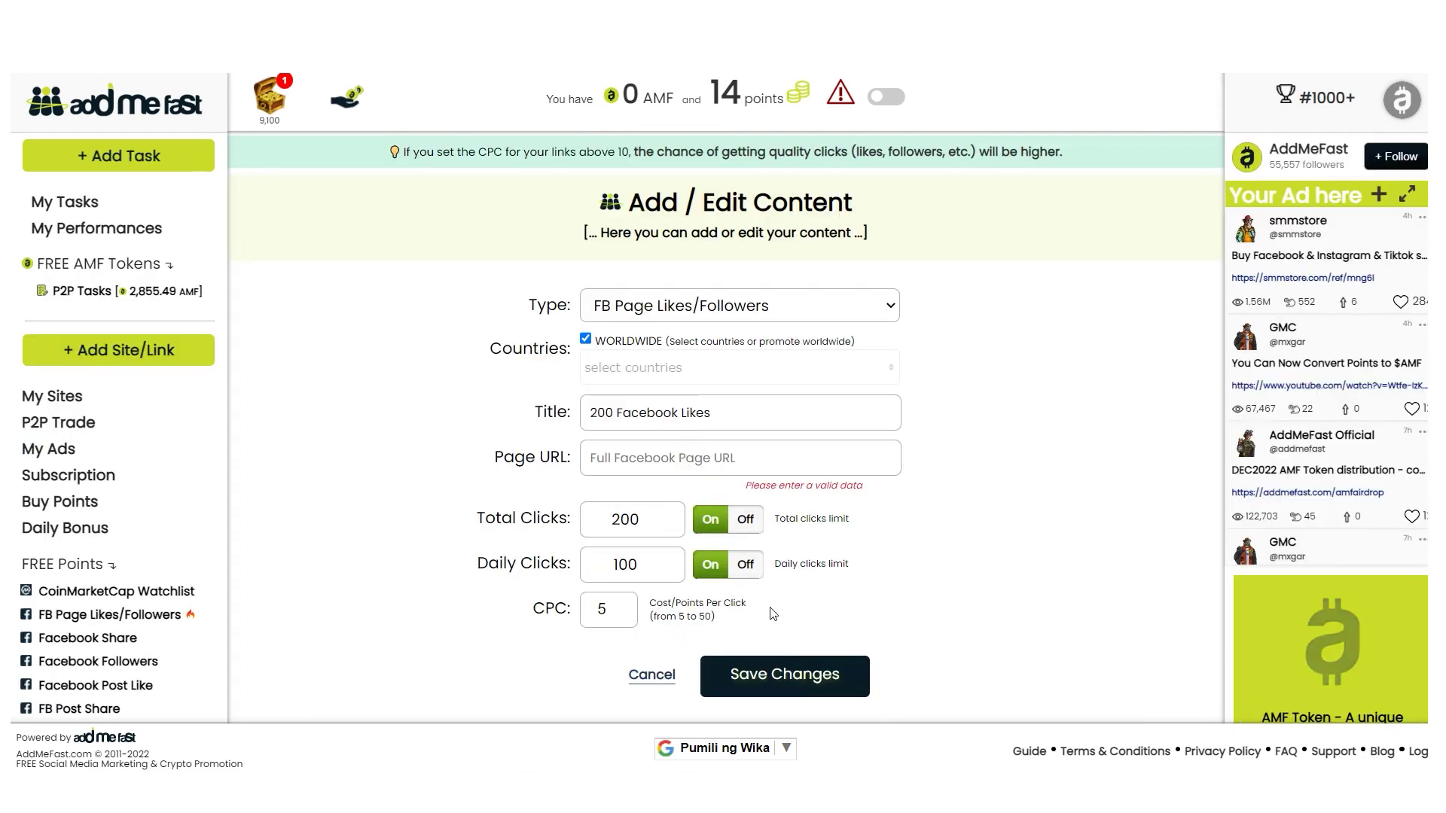
Check Total Clicks 200 and CPC 5, then save the campaign form
{"action": "scroll", "coordinate": [829, 486], "scroll_direction": "down", "scroll_amount": 3}
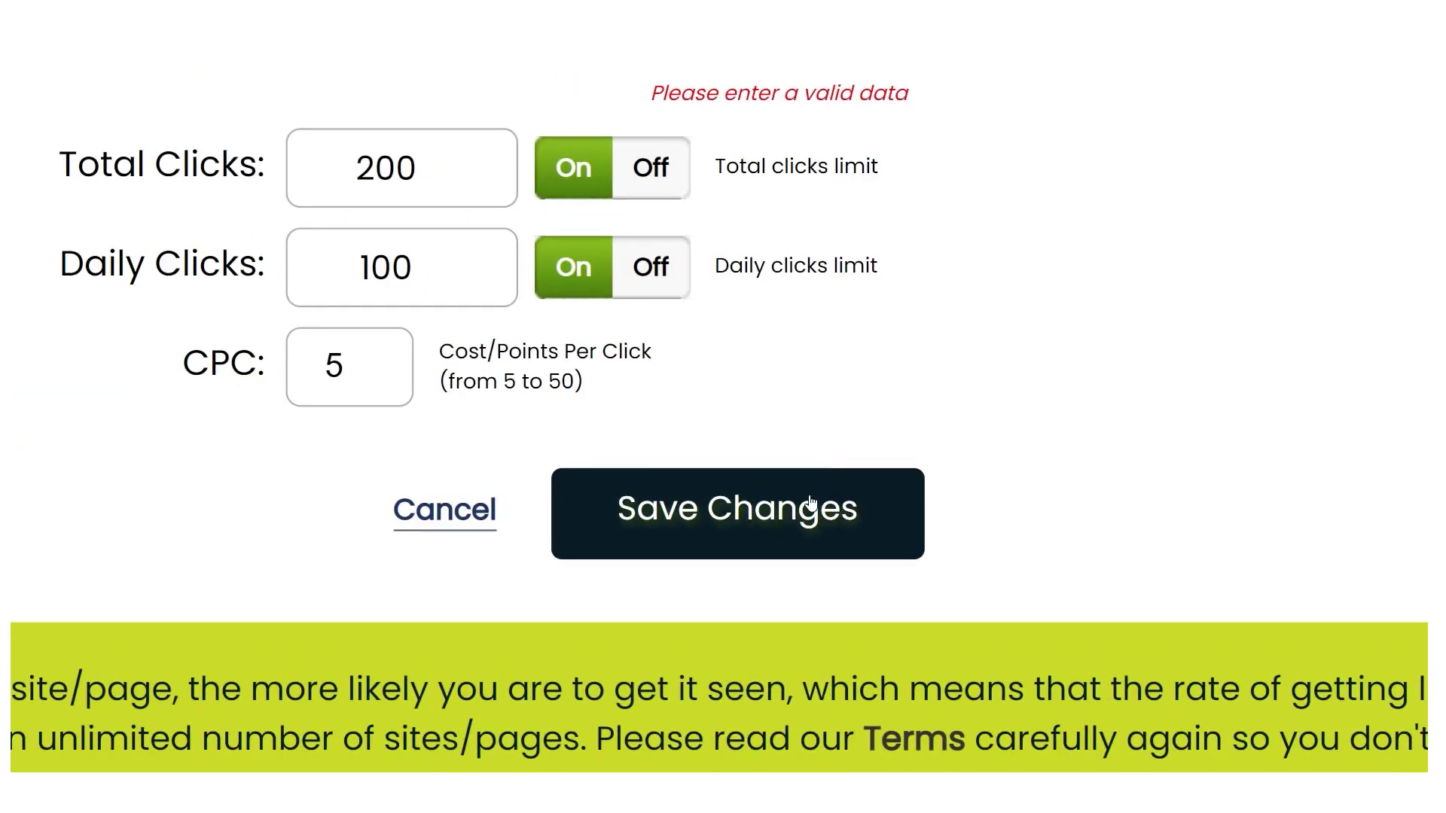
{"action": "double_click", "coordinate": [380, 167]}
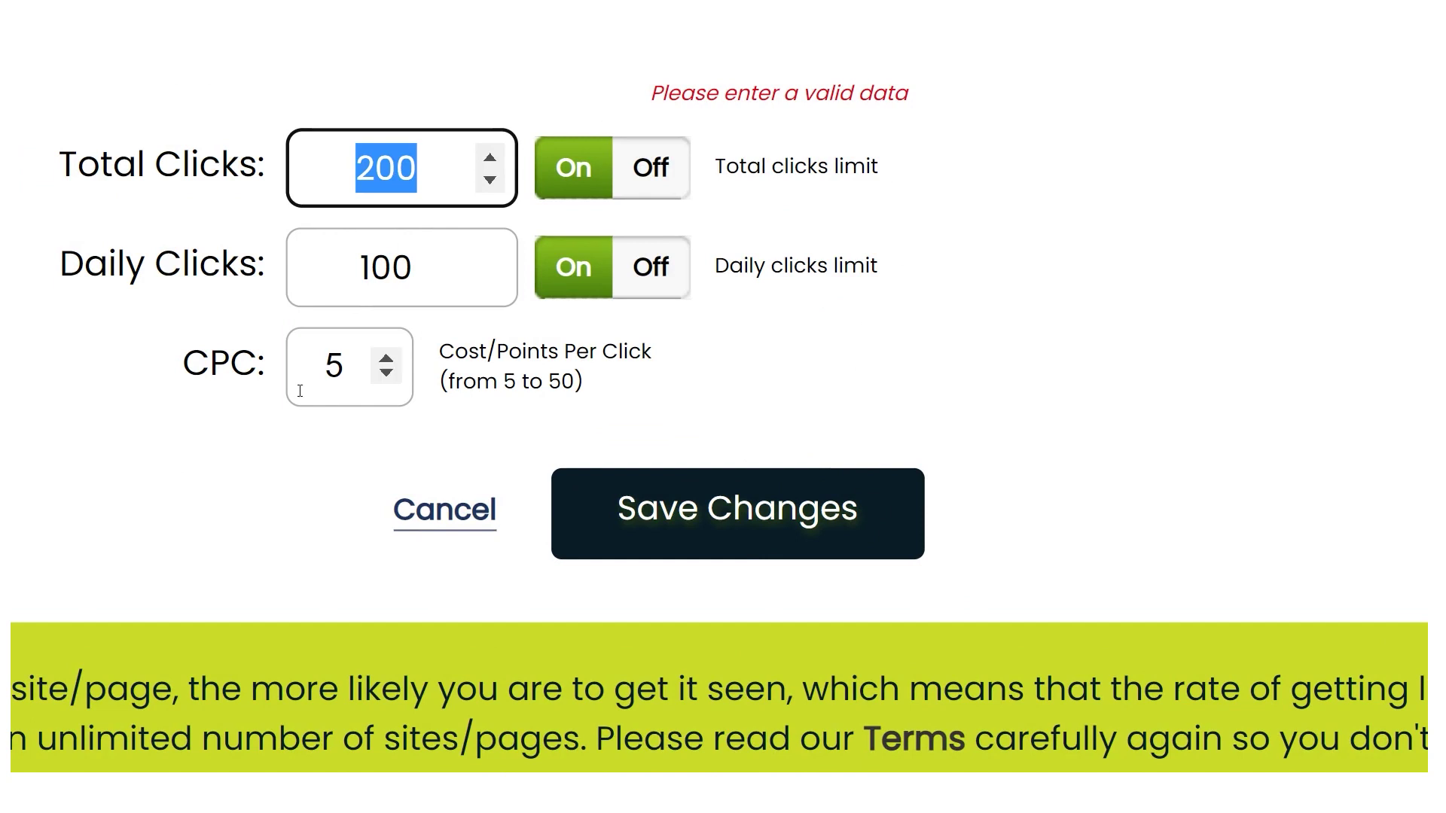
{"action": "left_click", "coordinate": [345, 358]}
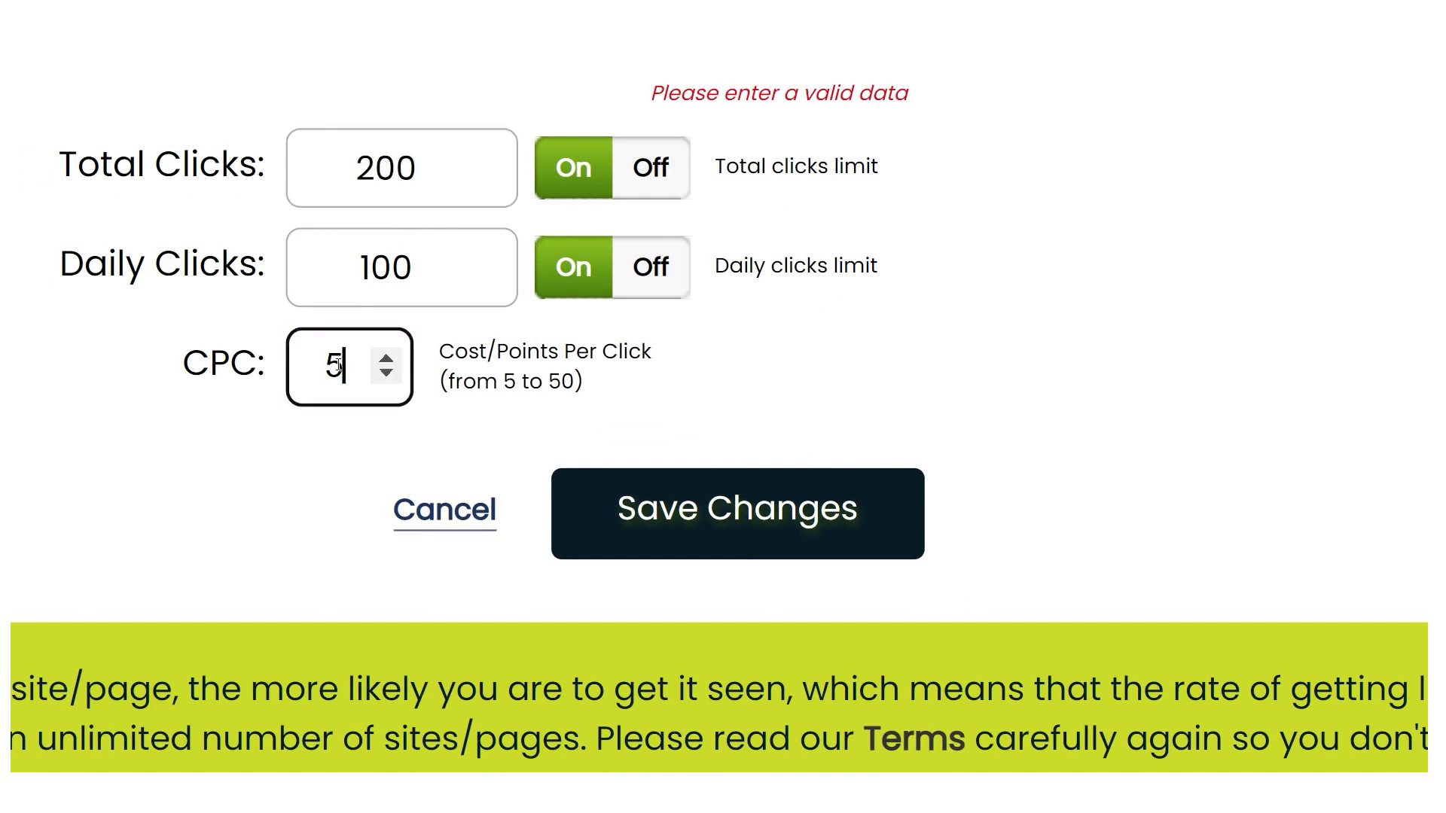
{"action": "left_click", "coordinate": [800, 263]}
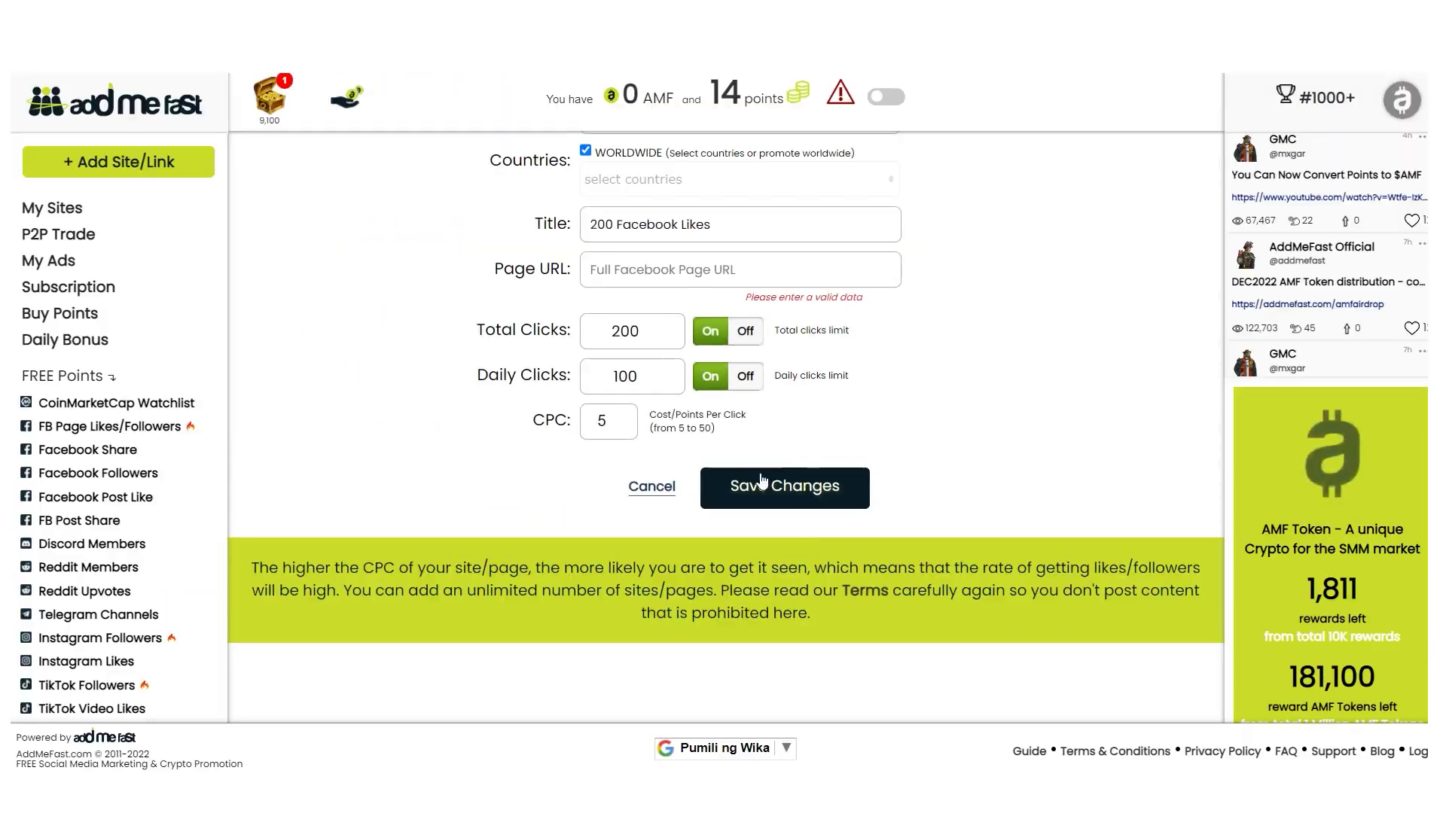
{"action": "left_click", "coordinate": [795, 550]}
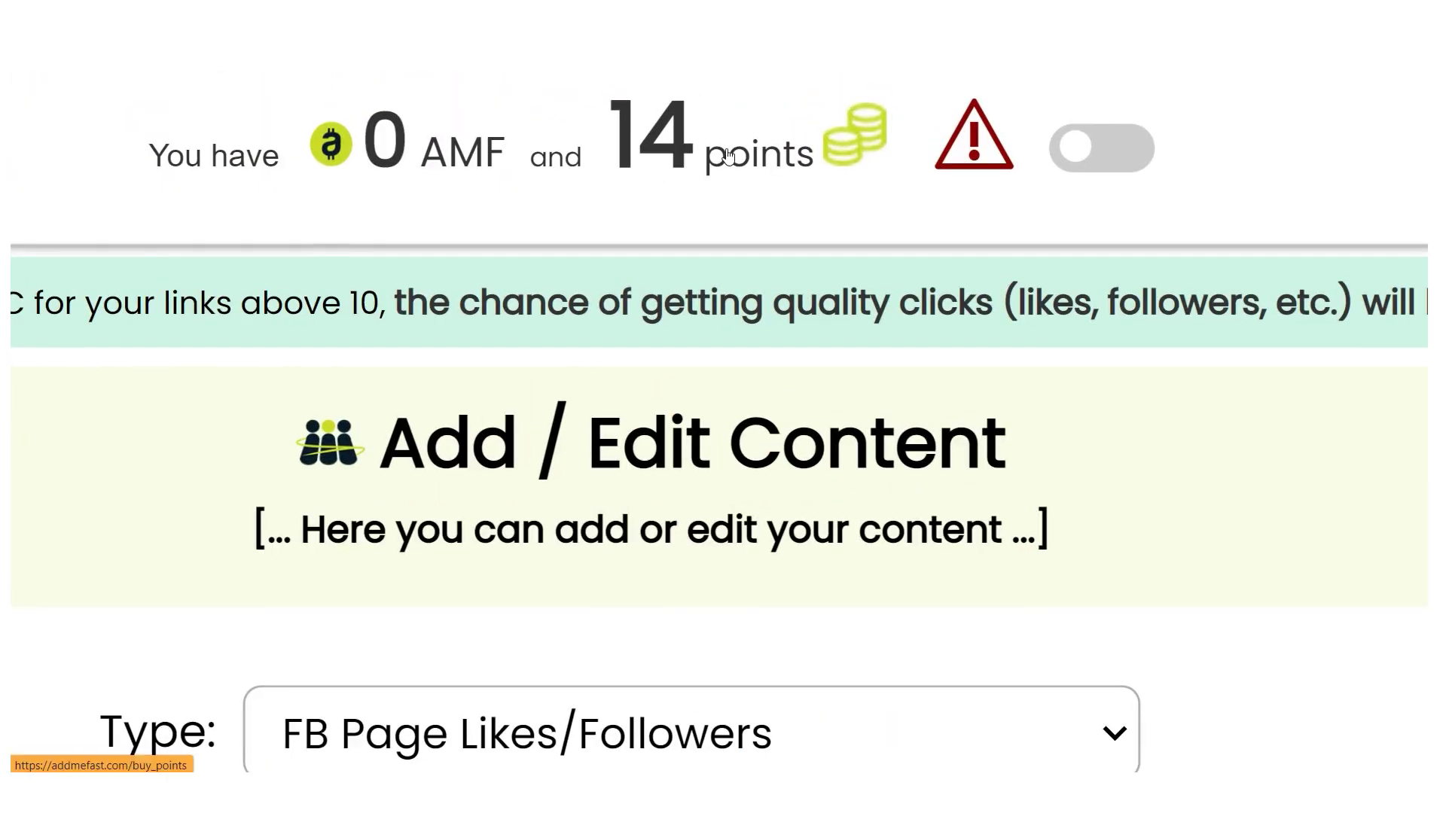
Scroll down the page to the FAQ's Points answer
{"action": "scroll", "coordinate": [952, 381], "scroll_direction": "down", "scroll_amount": 2}
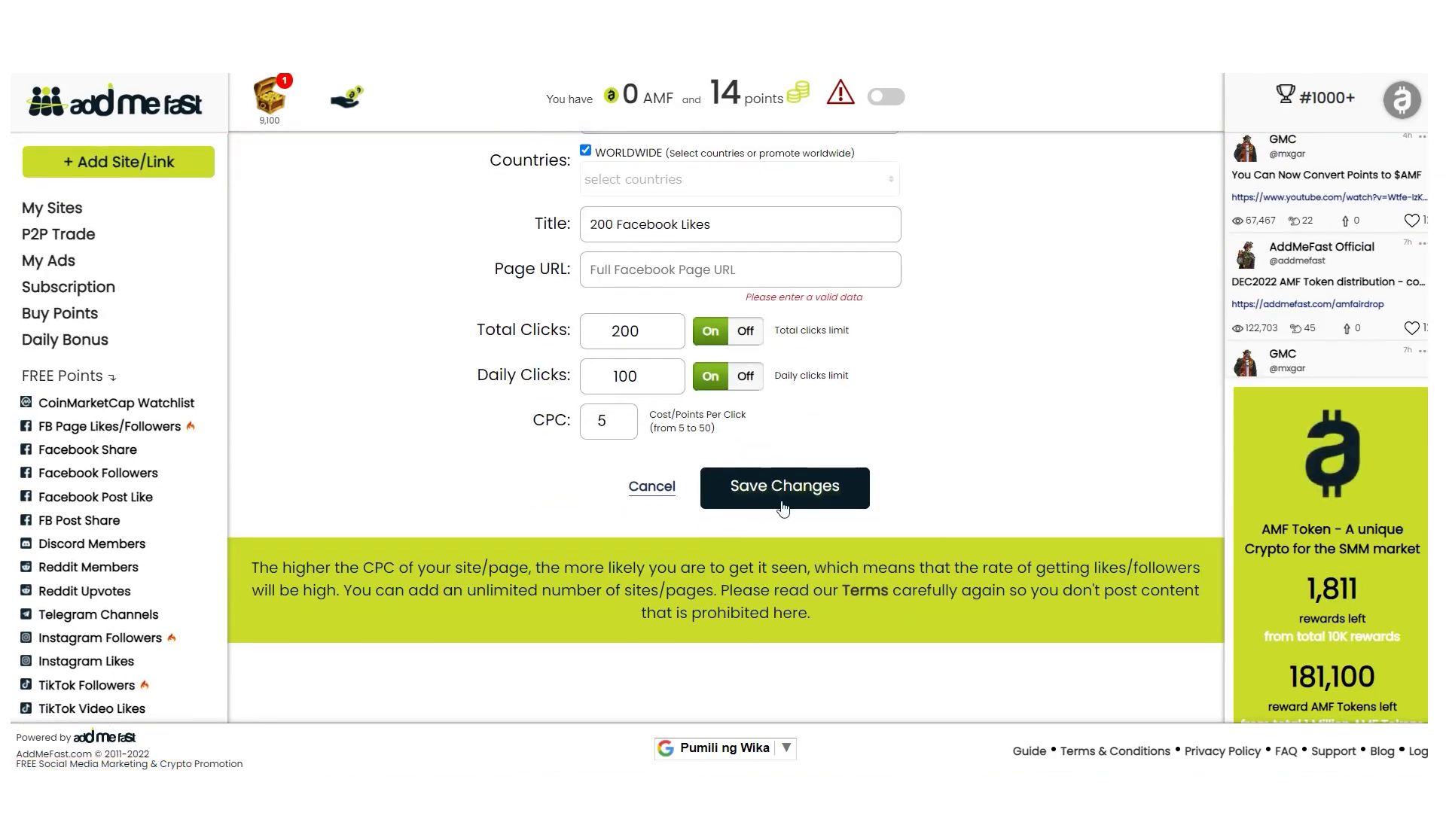
{"action": "scroll", "coordinate": [13, 469], "scroll_direction": "down", "scroll_amount": 1}
{"action": "scroll", "coordinate": [23, 490], "scroll_direction": "down", "scroll_amount": 2}
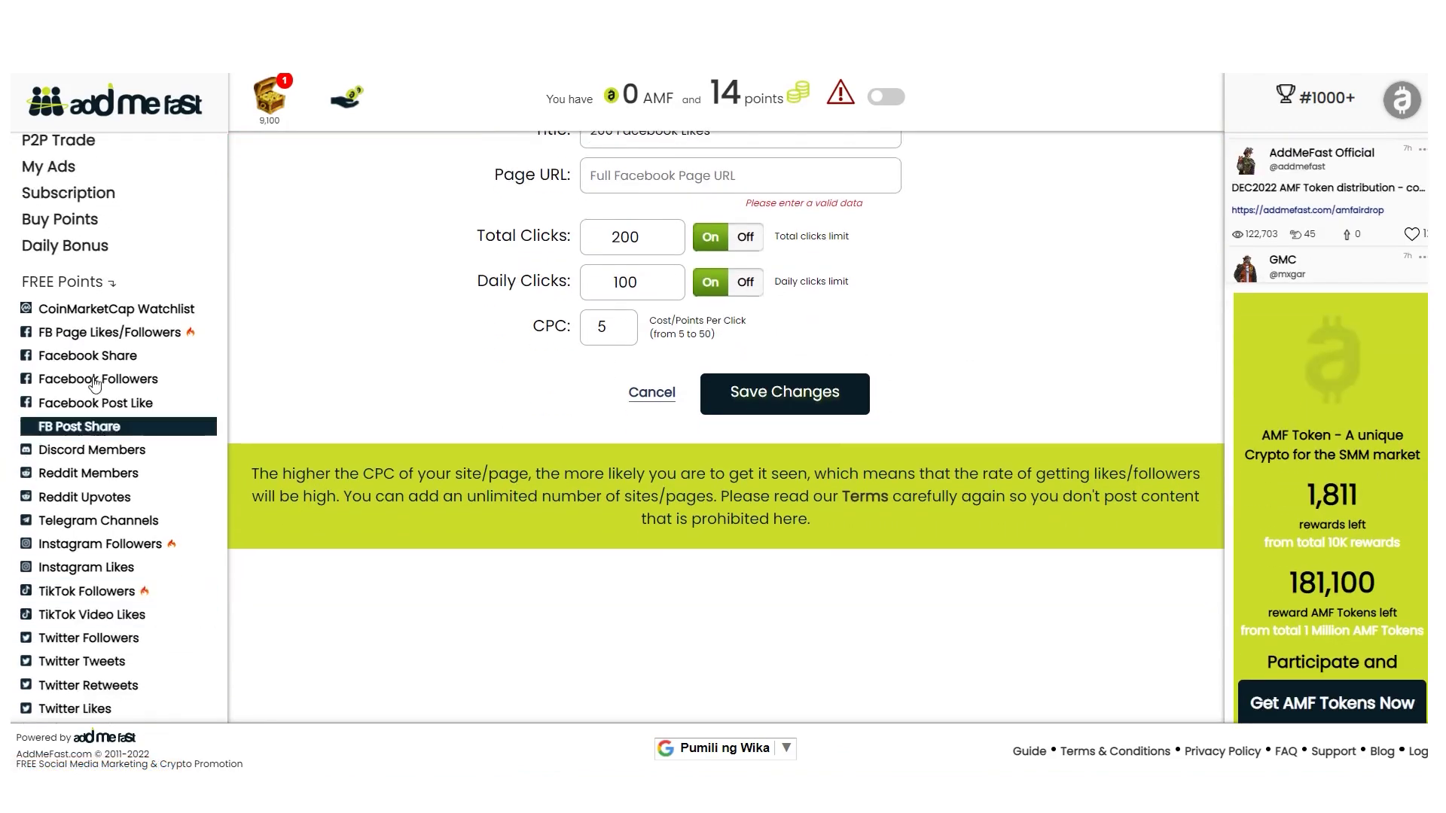
{"action": "scroll", "coordinate": [110, 448], "scroll_direction": "down", "scroll_amount": 5}
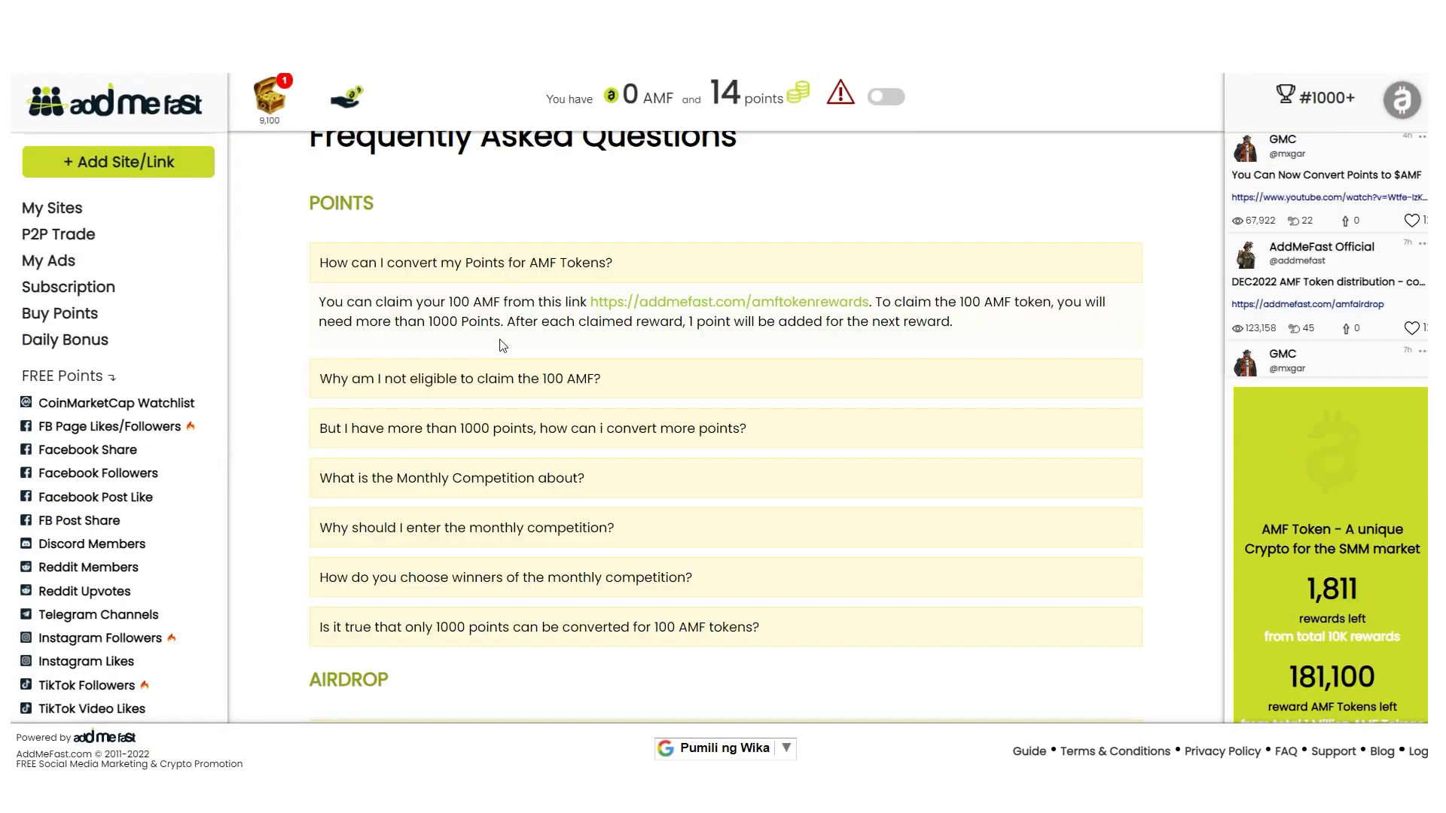
Highlight the FAQ heading and the points-conversion answer about claiming 100 AMF tokens
{"action": "scroll", "coordinate": [734, 284], "scroll_direction": "up", "scroll_amount": 3}
{"action": "left_click_drag", "start_coordinate": [736, 325], "coordinate": [307, 326]}
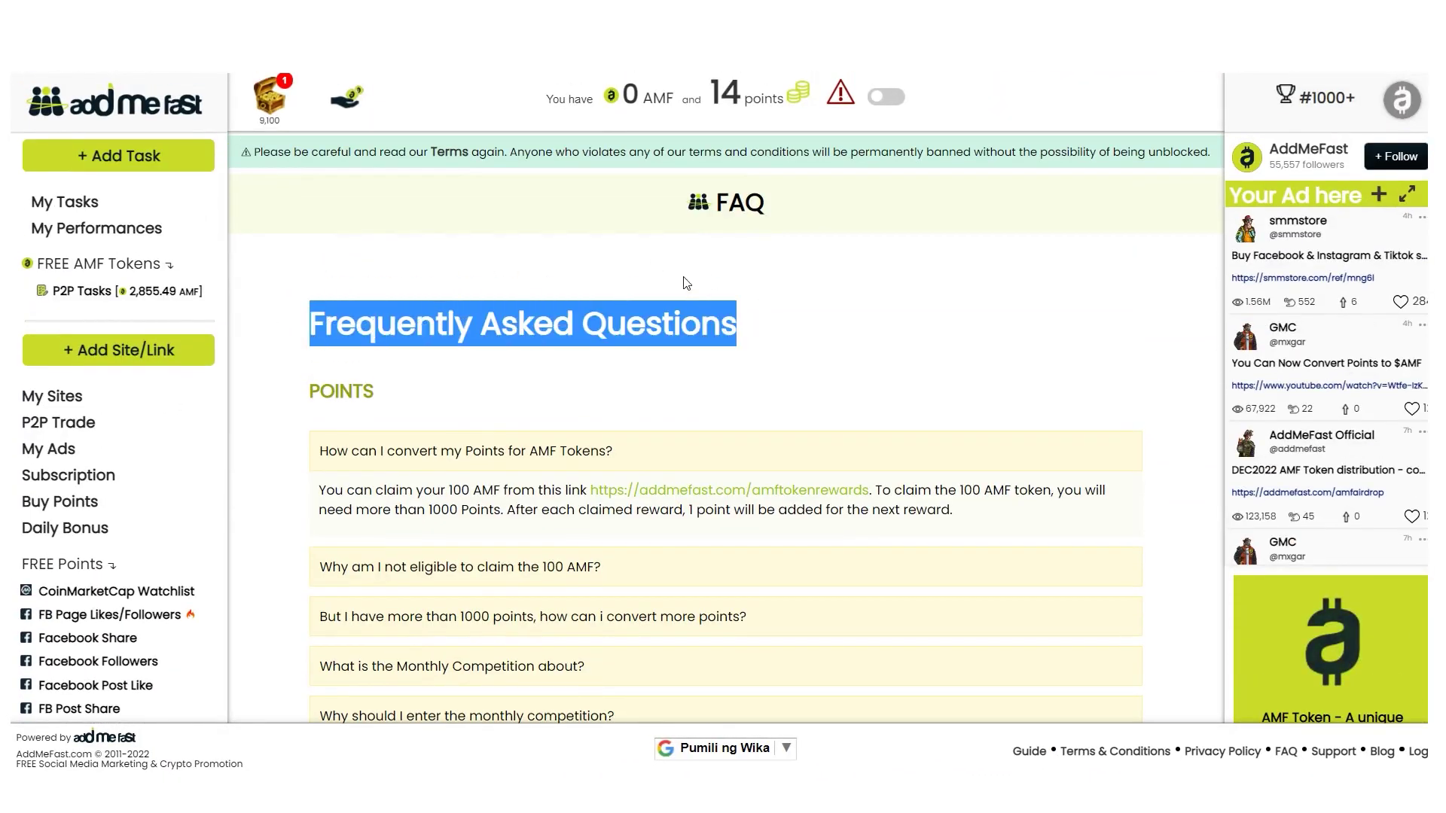
{"action": "left_click", "coordinate": [529, 262]}
{"action": "scroll", "coordinate": [530, 262], "scroll_direction": "down", "scroll_amount": 1}
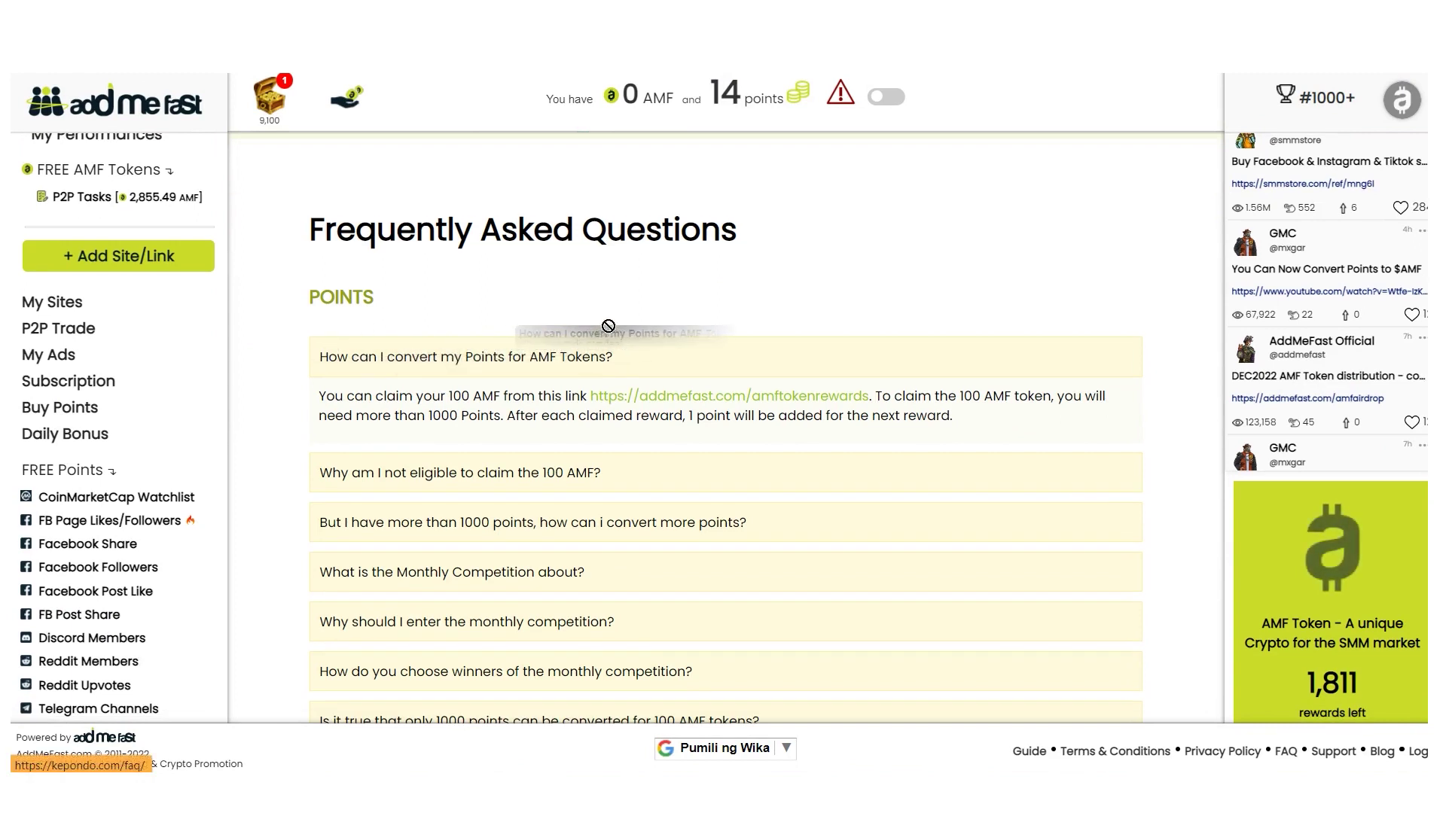
{"action": "left_click_drag", "start_coordinate": [315, 397], "coordinate": [595, 404]}
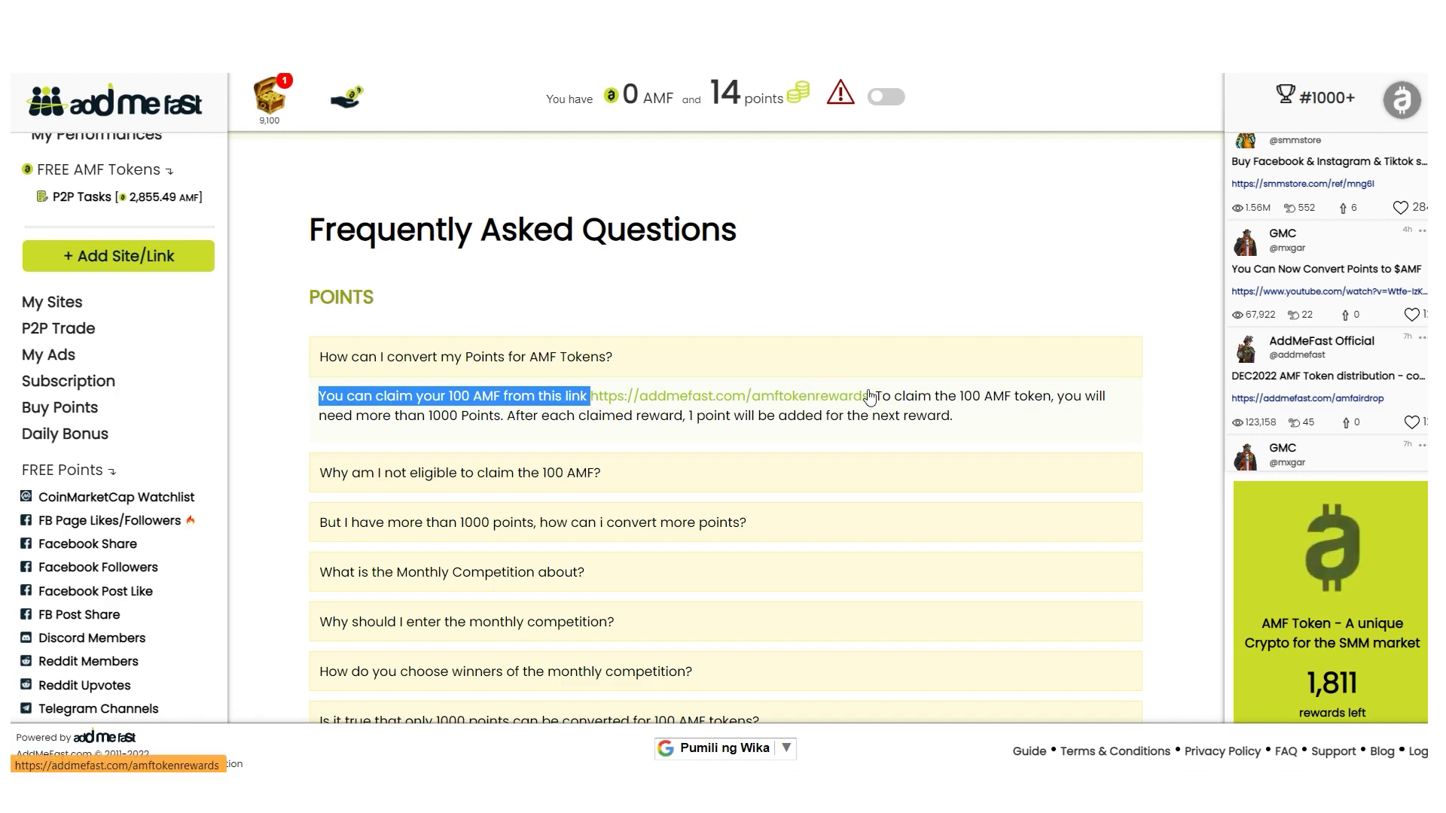
{"action": "left_click_drag", "start_coordinate": [872, 397], "coordinate": [1110, 411]}
{"action": "left_click", "coordinate": [1071, 420]}
Expand 'Why should I enter the monthly competition?' and highlight its whole answer
{"action": "scroll", "coordinate": [501, 463], "scroll_direction": "down", "scroll_amount": 3}
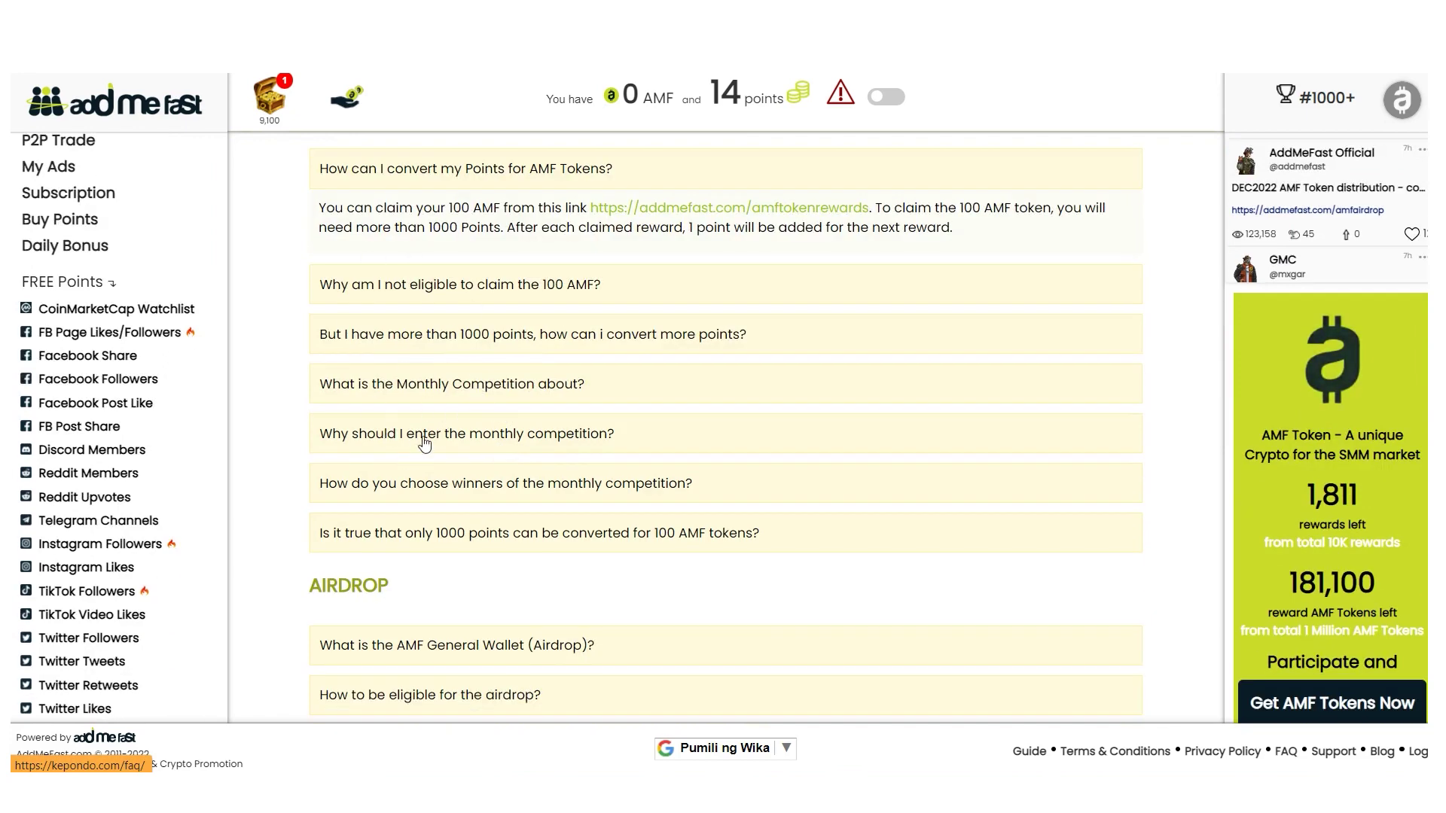
{"action": "left_click", "coordinate": [424, 435]}
{"action": "scroll", "coordinate": [437, 284], "scroll_direction": "down", "scroll_amount": 3}
{"action": "scroll", "coordinate": [309, 323], "scroll_direction": "up", "scroll_amount": 1}
{"action": "left_click_drag", "start_coordinate": [309, 322], "coordinate": [644, 316]}
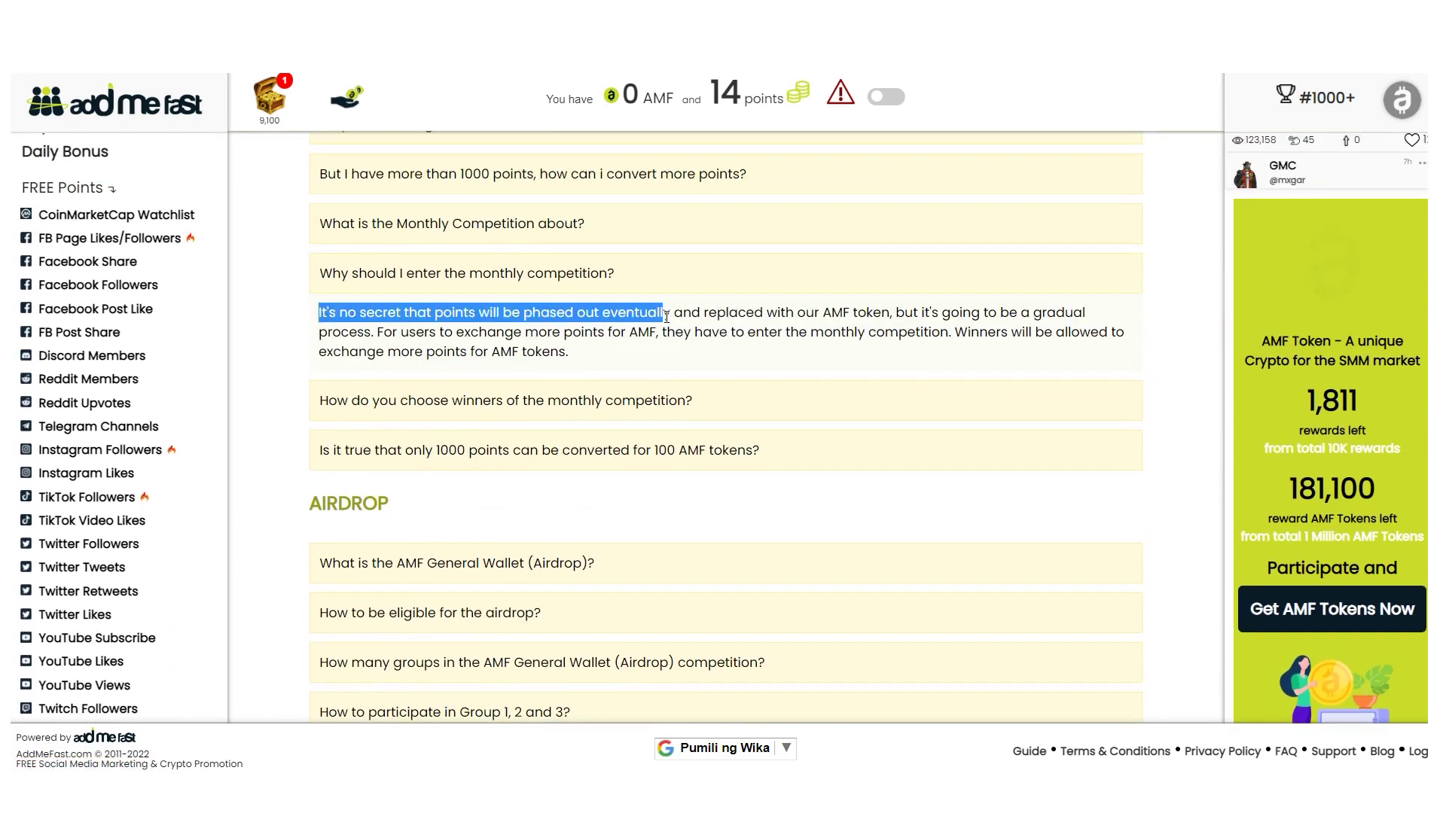
{"action": "left_click_drag", "start_coordinate": [822, 315], "coordinate": [373, 337]}
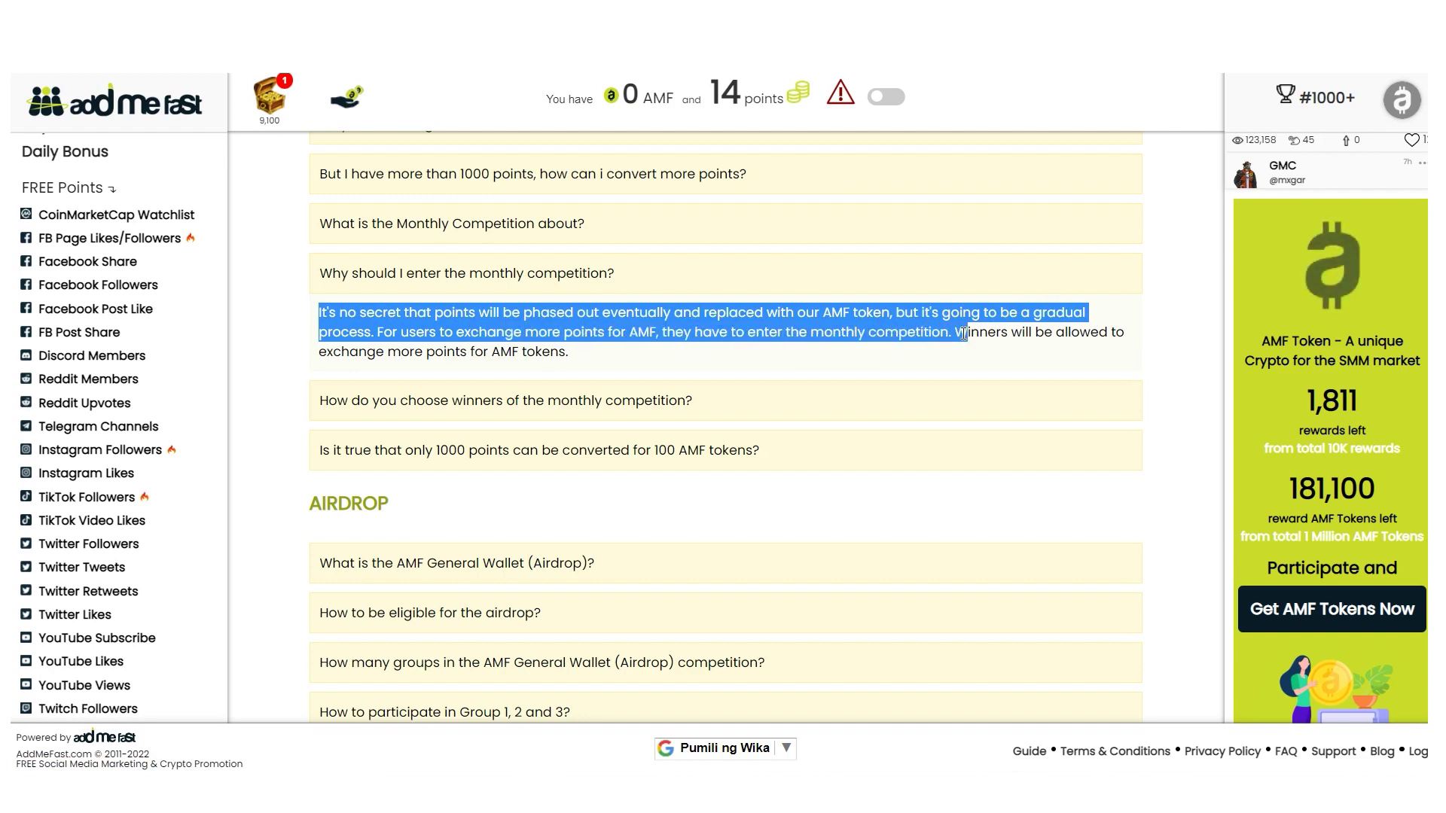
{"action": "left_click_drag", "start_coordinate": [1026, 333], "coordinate": [607, 370]}
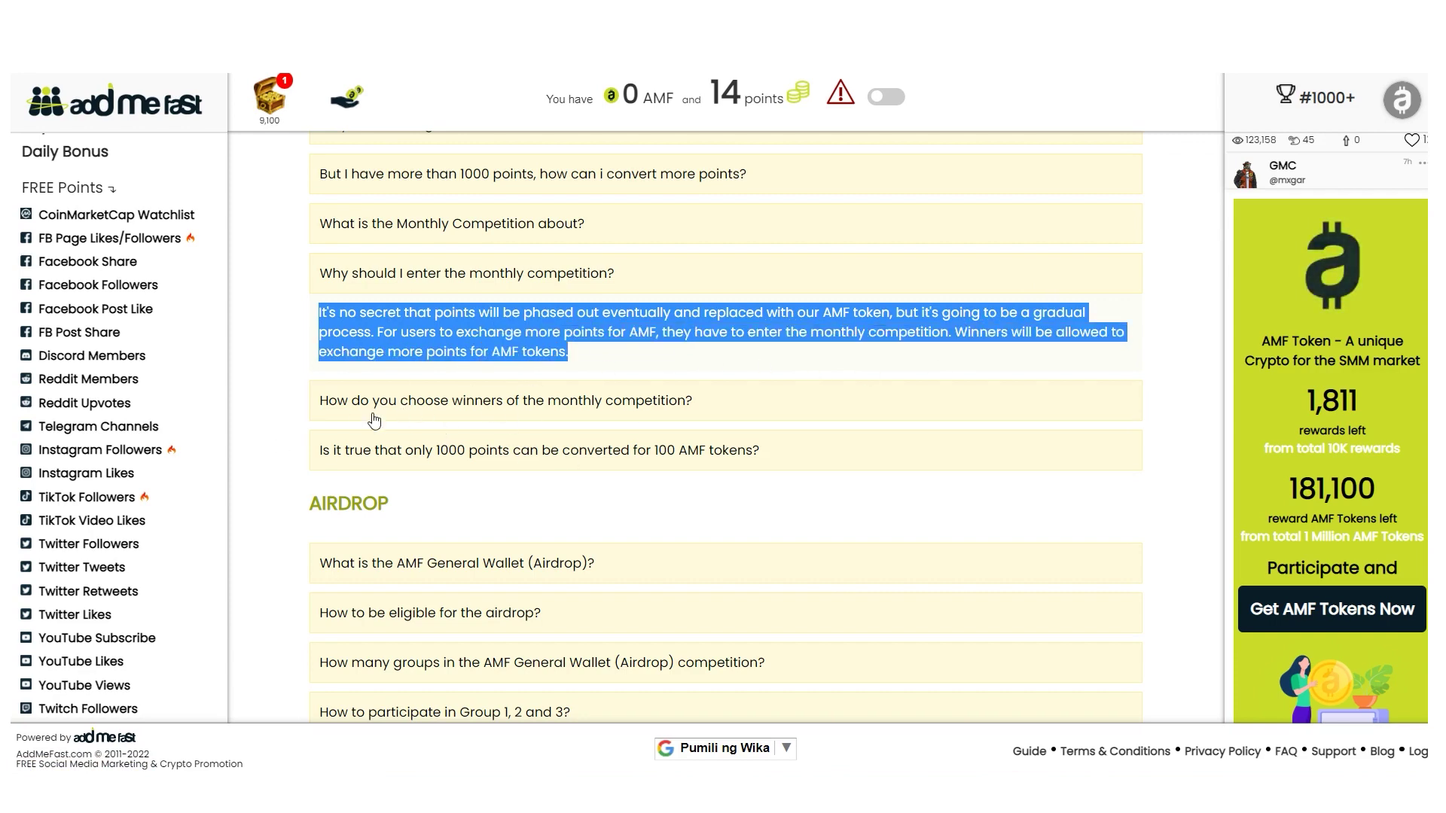
{"action": "scroll", "coordinate": [539, 435], "scroll_direction": "up", "scroll_amount": 5}
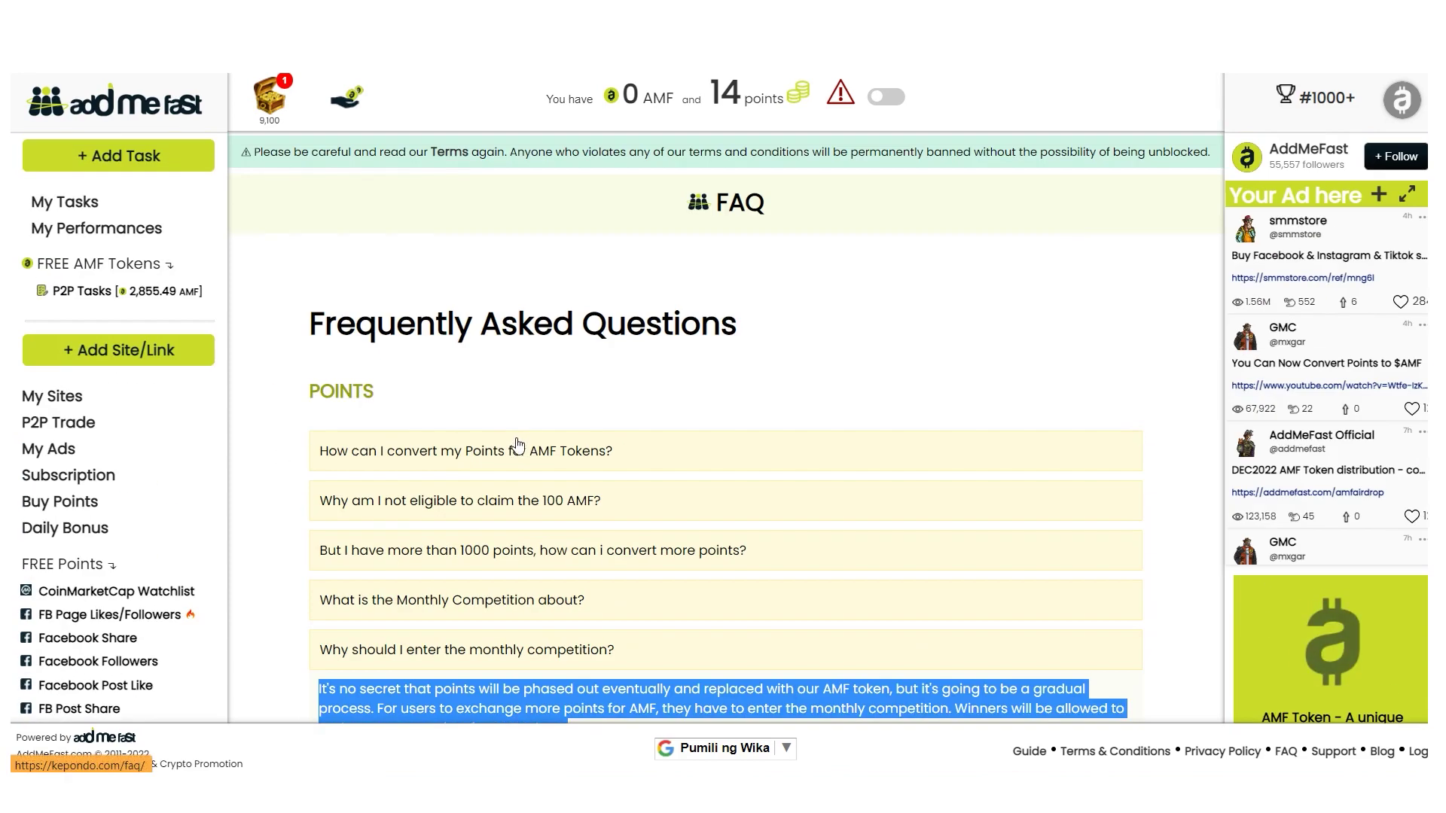